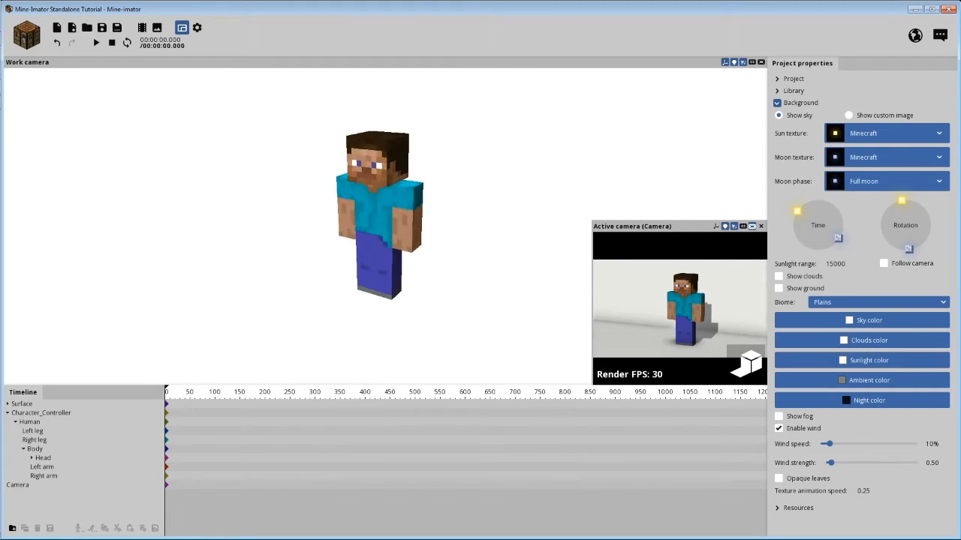
right_drag(502, 254, 516, 256)
drag(530, 251, 493, 268)
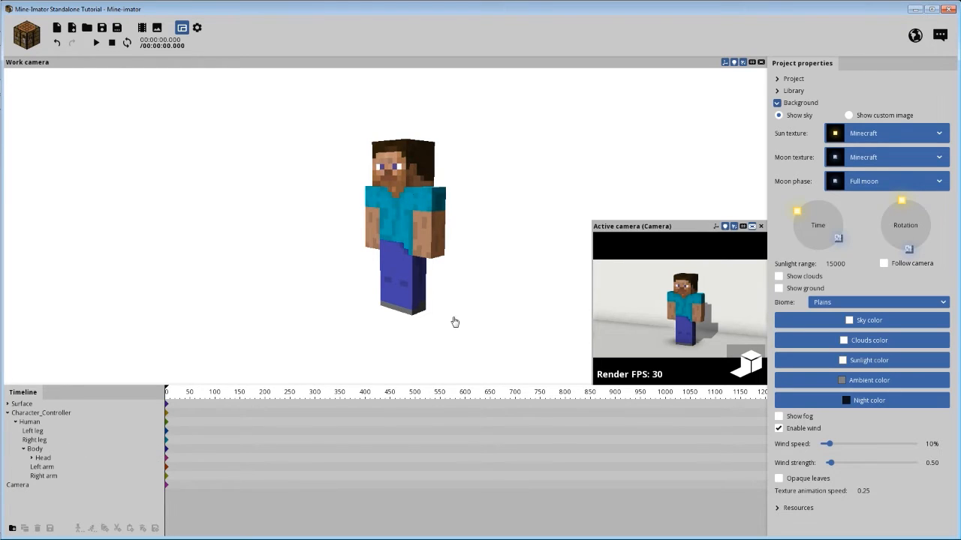
scroll(478, 286, up, 3)
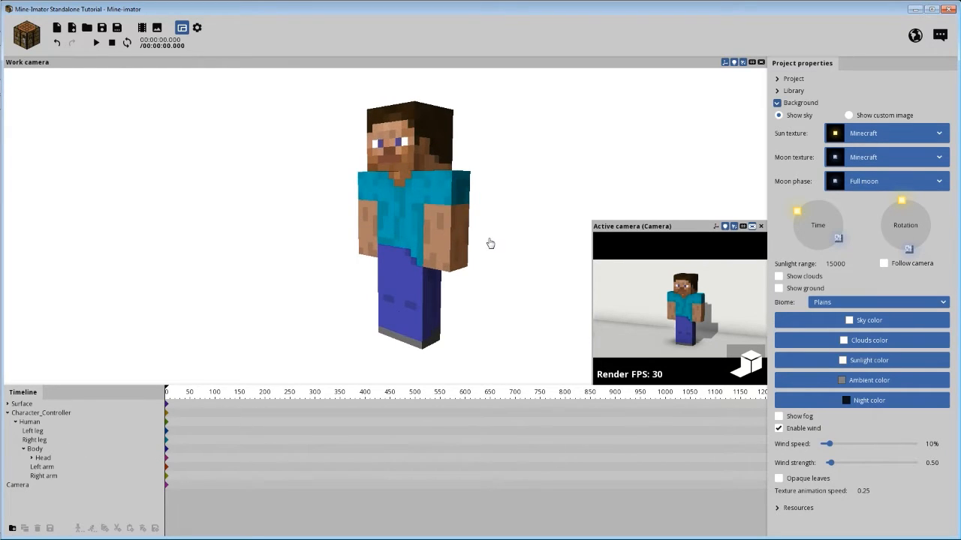
scroll(490, 243, down, 3)
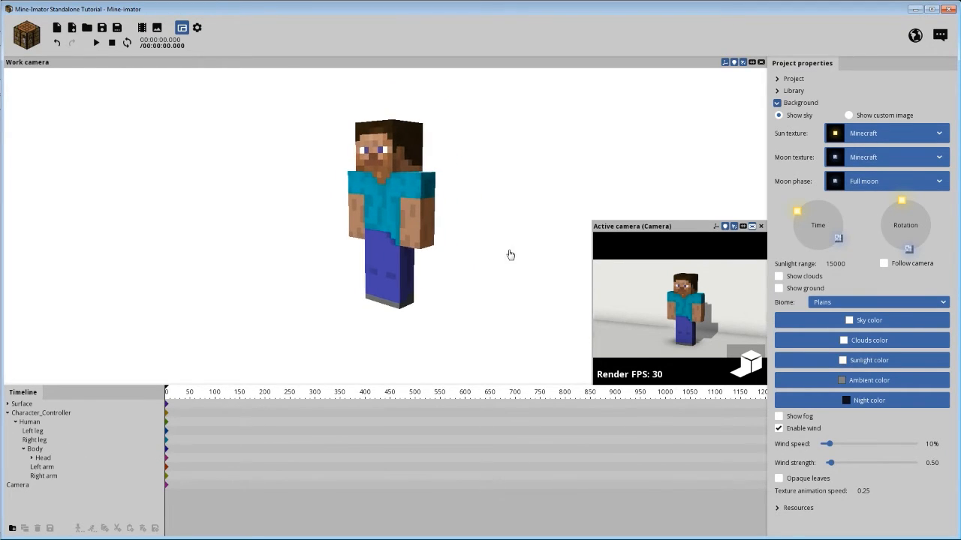
right_drag(491, 251, 491, 252)
drag(490, 272, 494, 272)
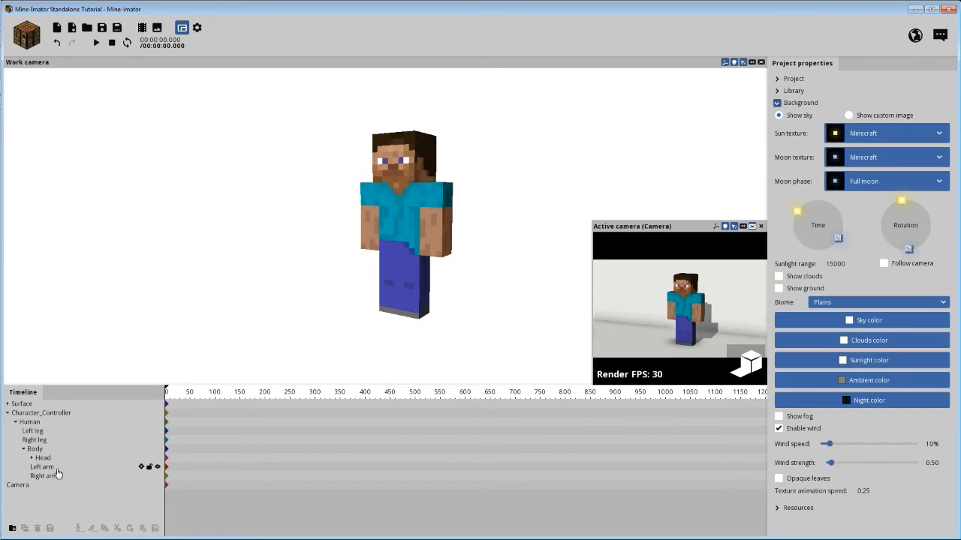
Step: Select the character's right leg and move the timeline marker to frame 10
click(45, 440)
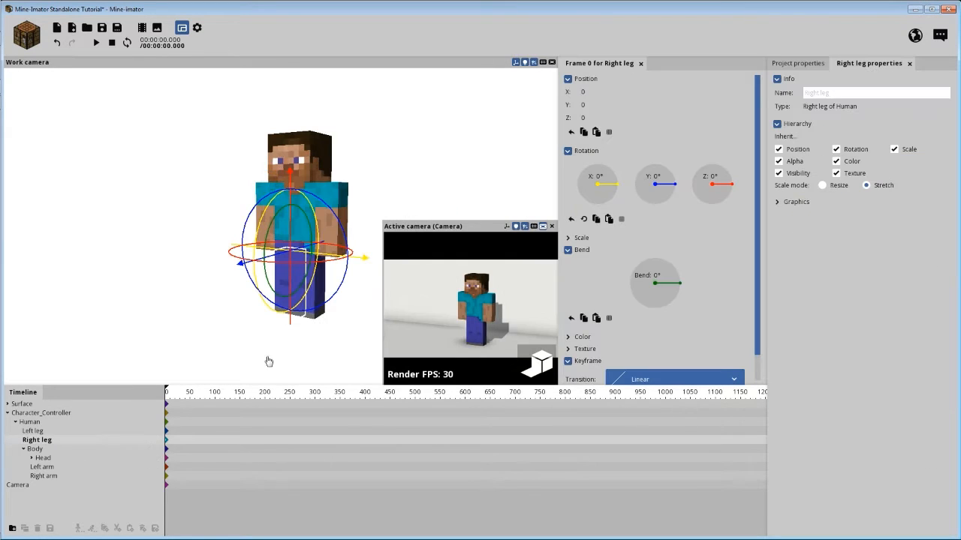
click(188, 393)
scroll(191, 398, up, 5)
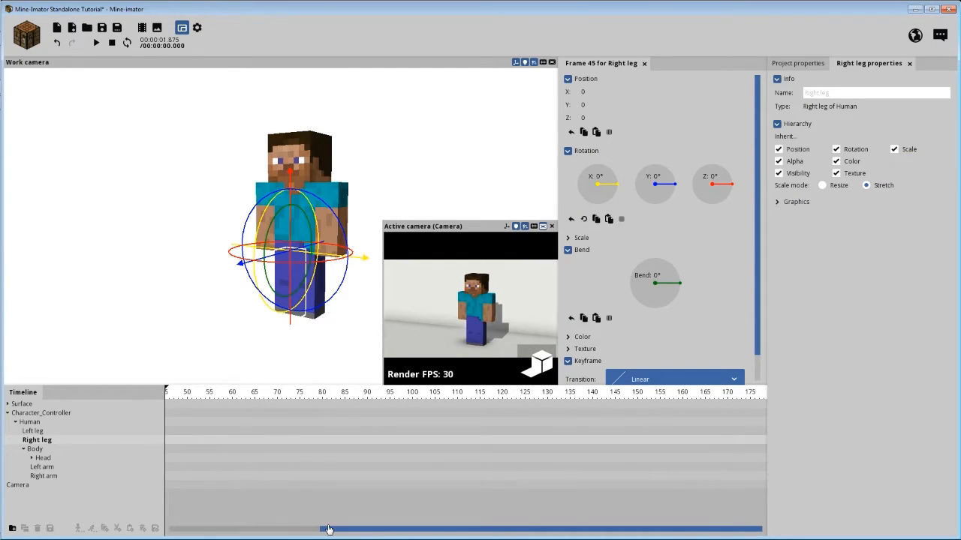
drag(328, 529, 172, 529)
click(212, 400)
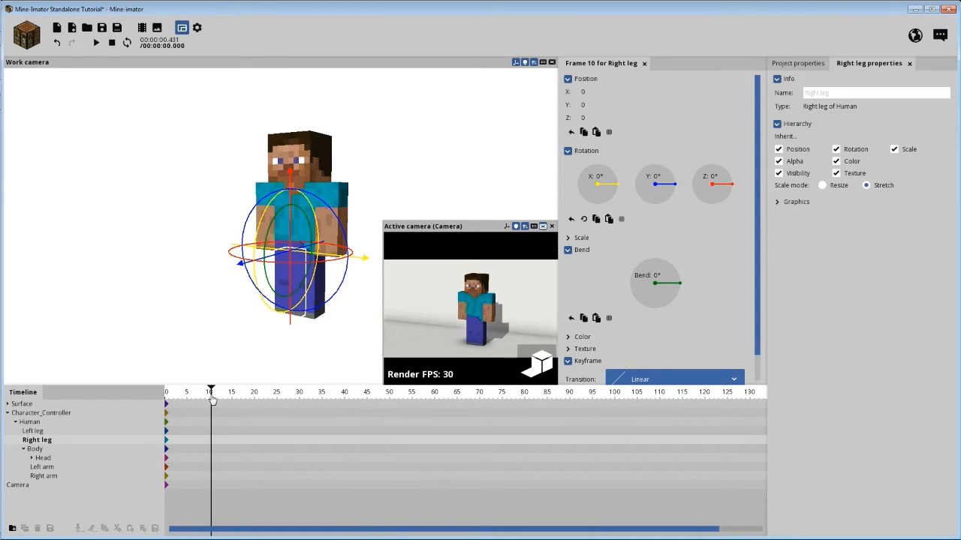
drag(212, 402, 211, 401)
Step: Add keyframes at frame 10 for the right leg and the left leg
right_drag(253, 348, 283, 344)
scroll(253, 347, up, 3)
scroll(258, 344, down, 2)
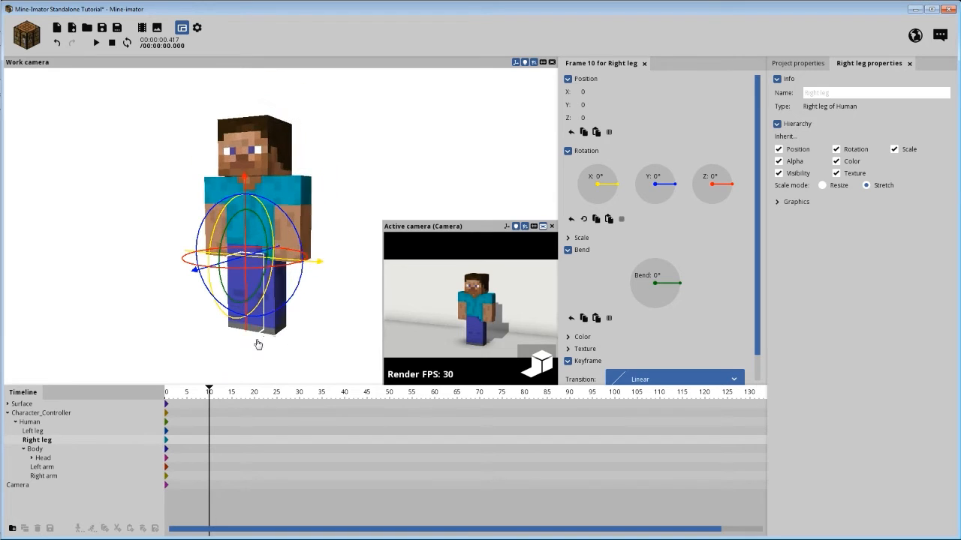
scroll(331, 306, up, 4)
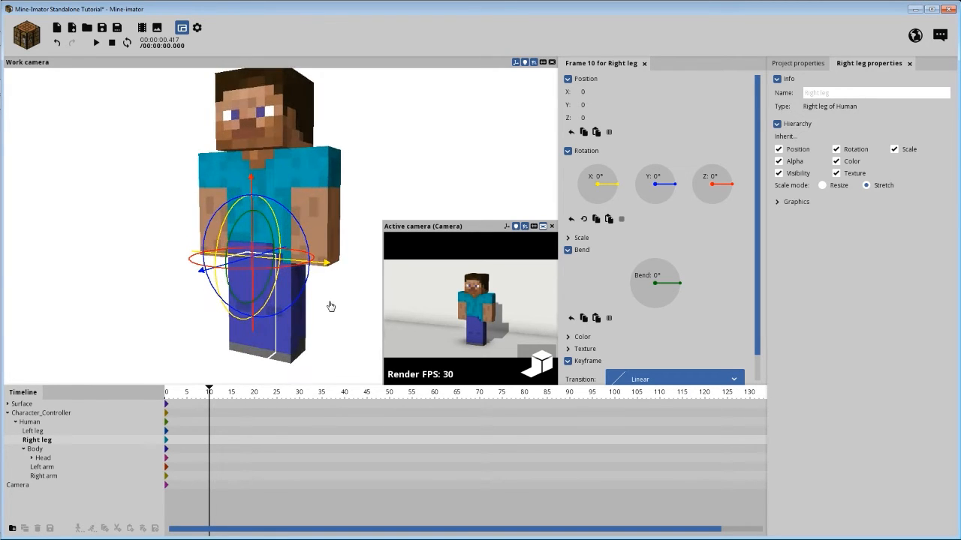
scroll(331, 306, down, 1)
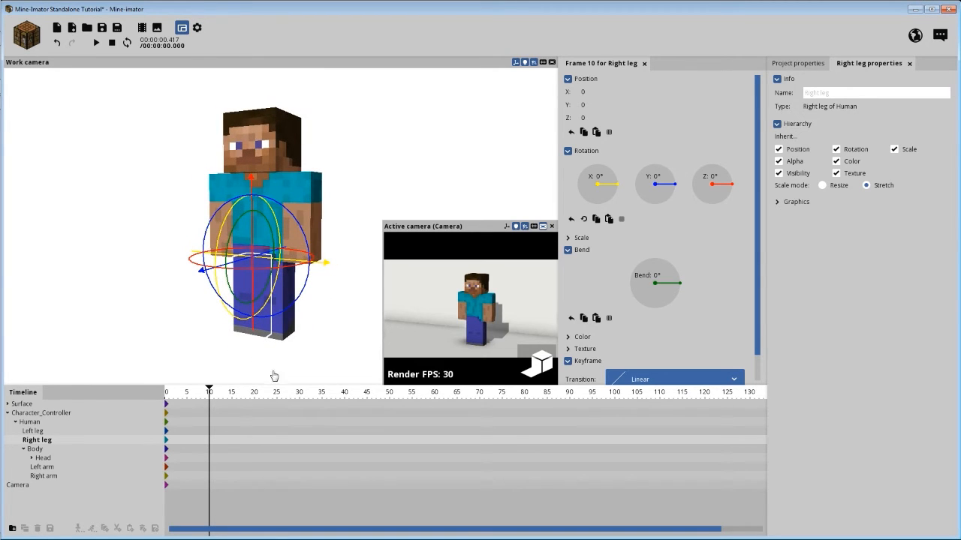
click(204, 439)
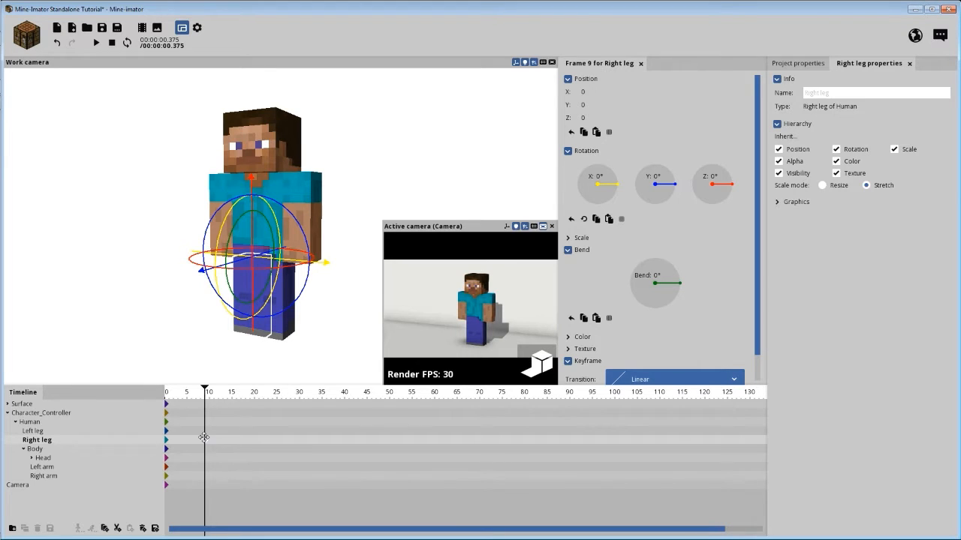
click(210, 439)
click(211, 434)
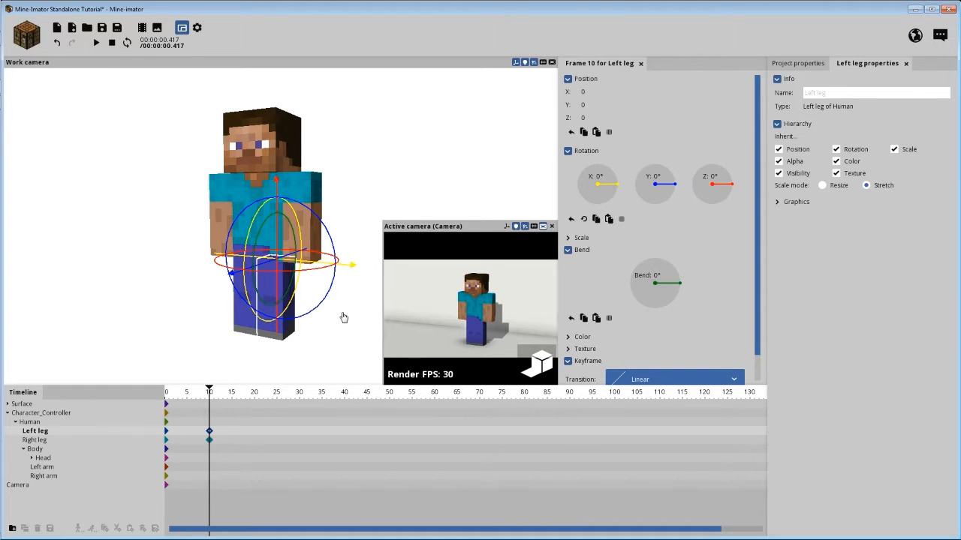
Step: Swing the left leg backward at frame 10, setting its X rotation to 24°
mouse_move(378, 166)
right_down()
mouse_move(370, 169)
mouse_move(378, 166)
right_up()
mouse_move(382, 161)
mouse_down()
mouse_move(351, 159)
mouse_move(389, 160)
mouse_up()
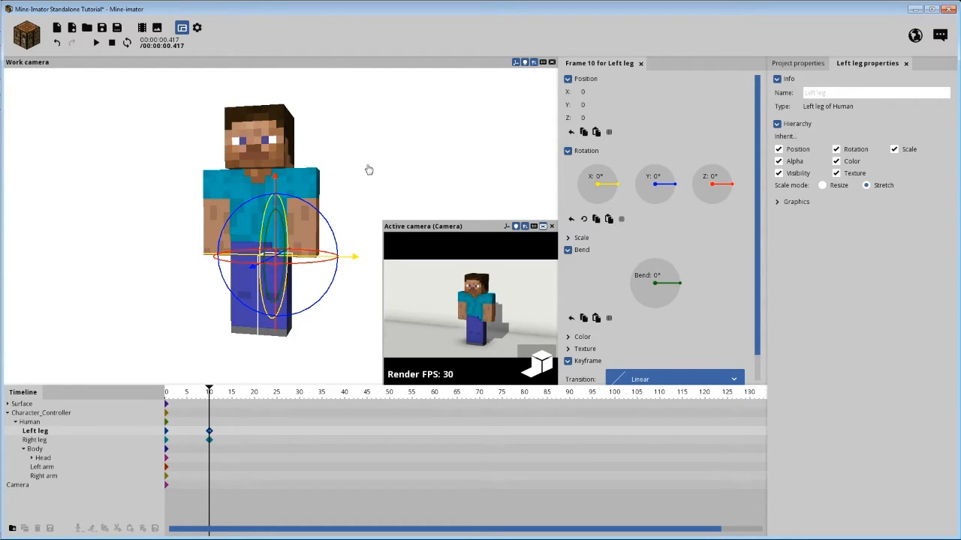
drag(378, 172, 325, 338)
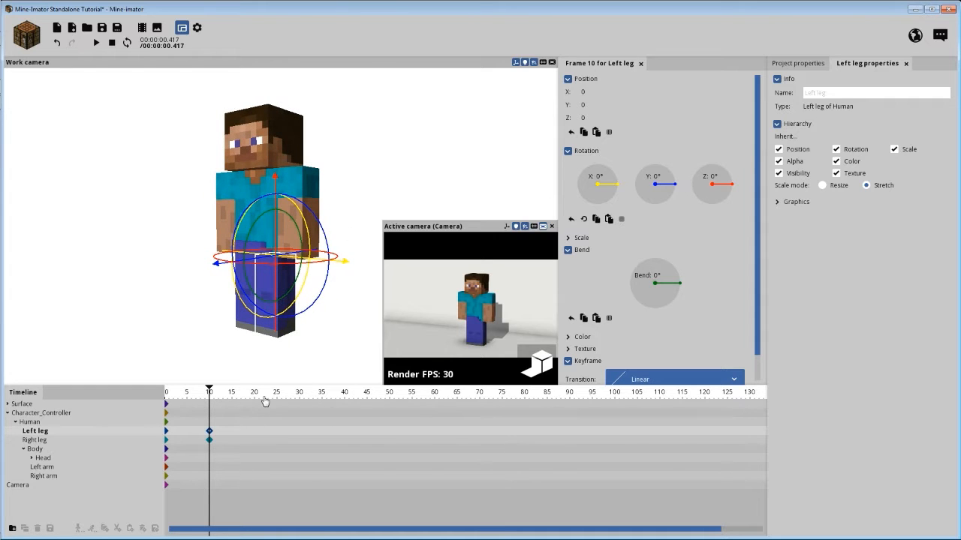
drag(369, 211, 402, 242)
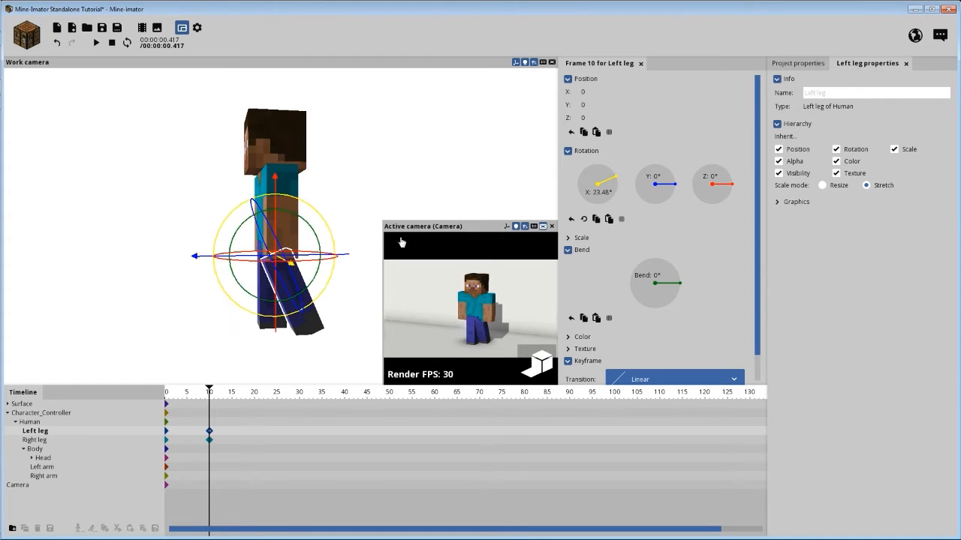
click(603, 194)
text(24)
Step: Bend the left leg at the knee by 80° at frame 10
mouse_move(658, 264)
mouse_down()
mouse_move(675, 271)
mouse_move(656, 257)
mouse_up()
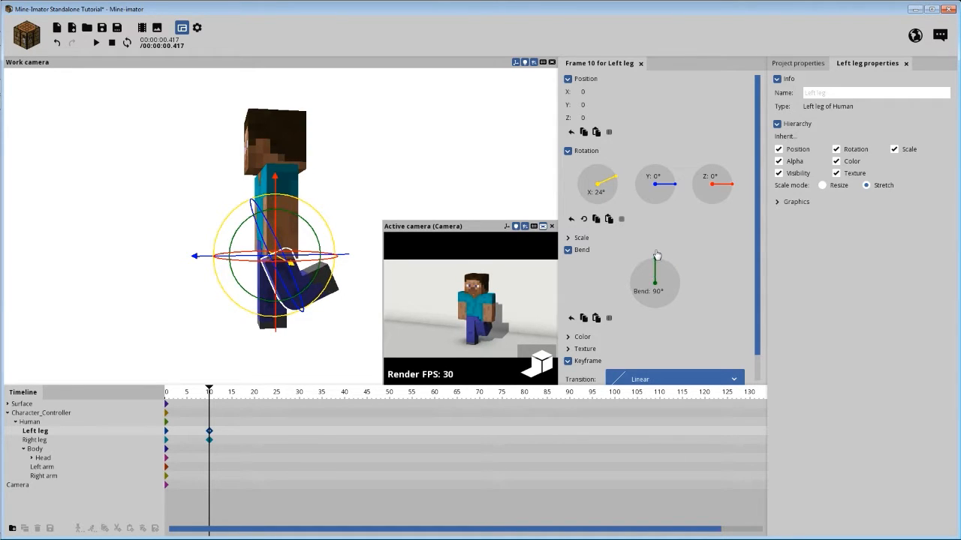
click(658, 291)
text(80)
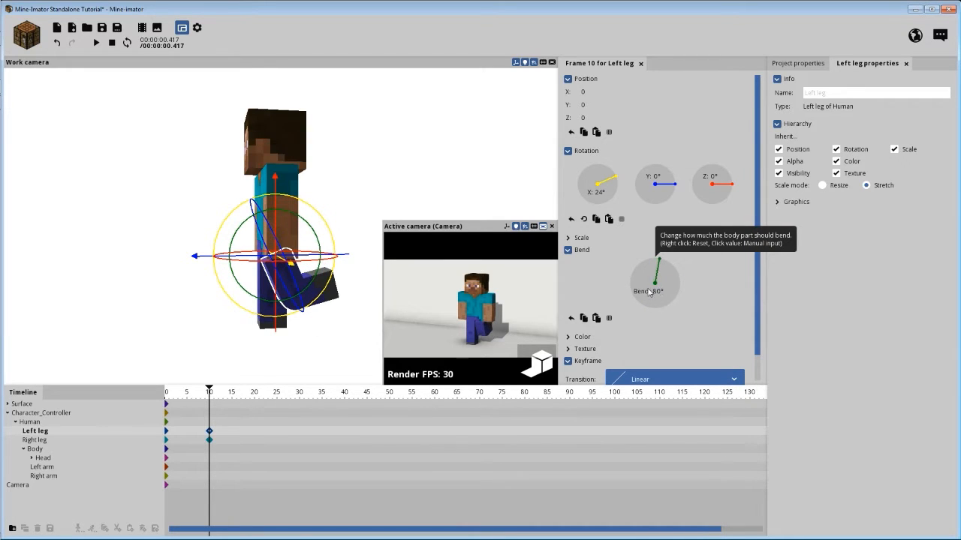
key(Return)
Step: Swing the right leg forward at frame 10, setting its X rotation to -49°
click(210, 439)
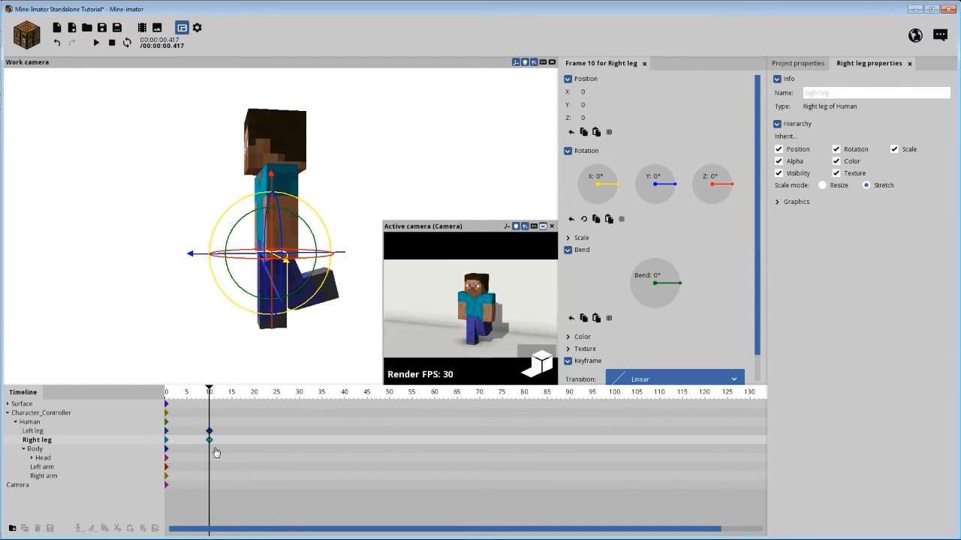
drag(300, 201, 323, 243)
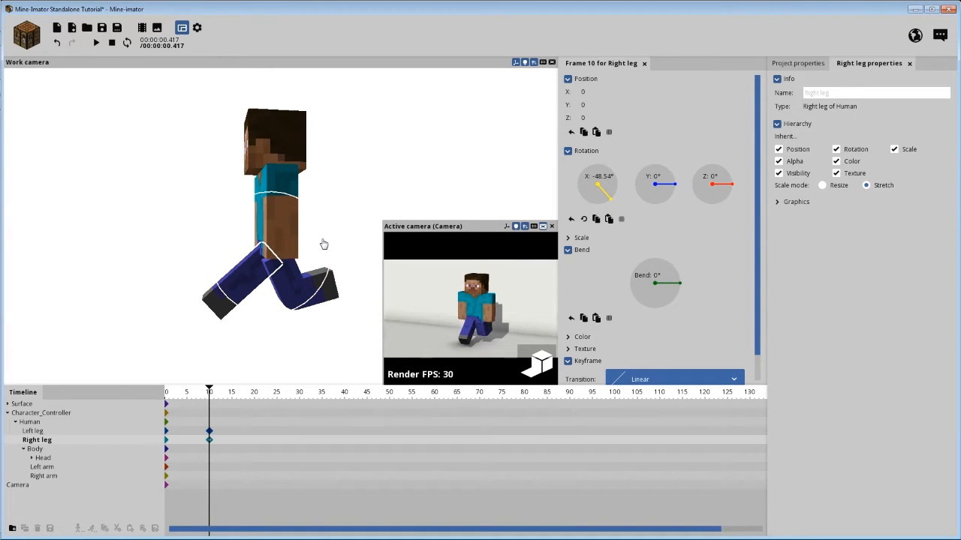
click(602, 176)
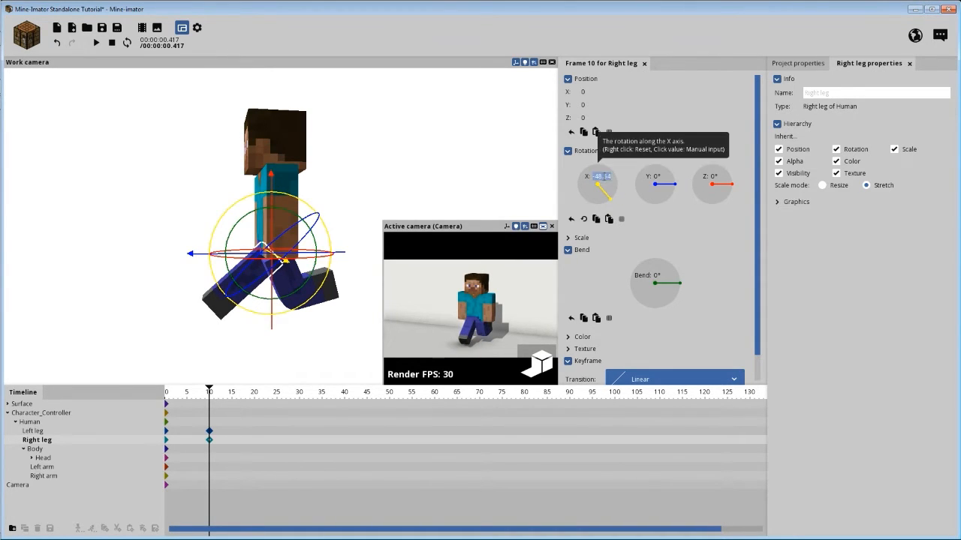
text(-48)
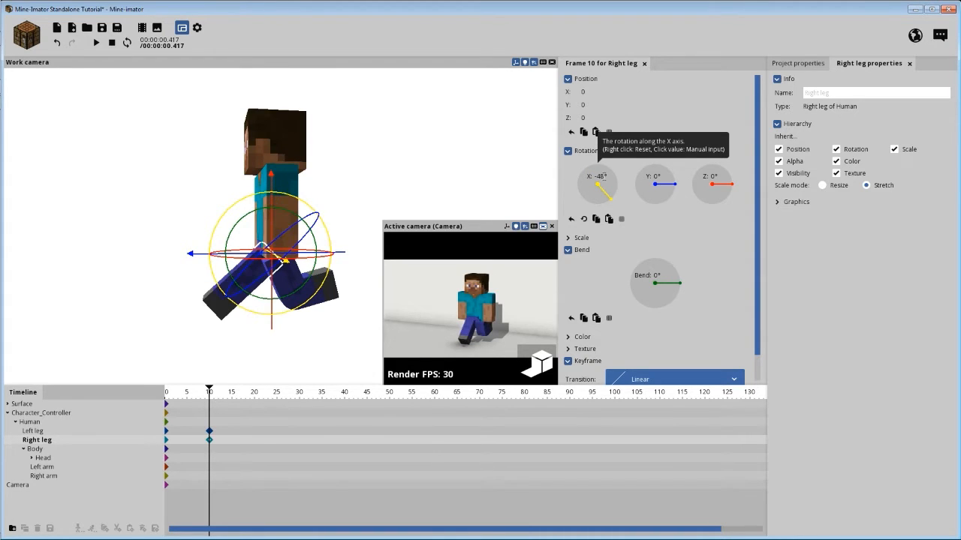
key(BackSpace)
text(9)
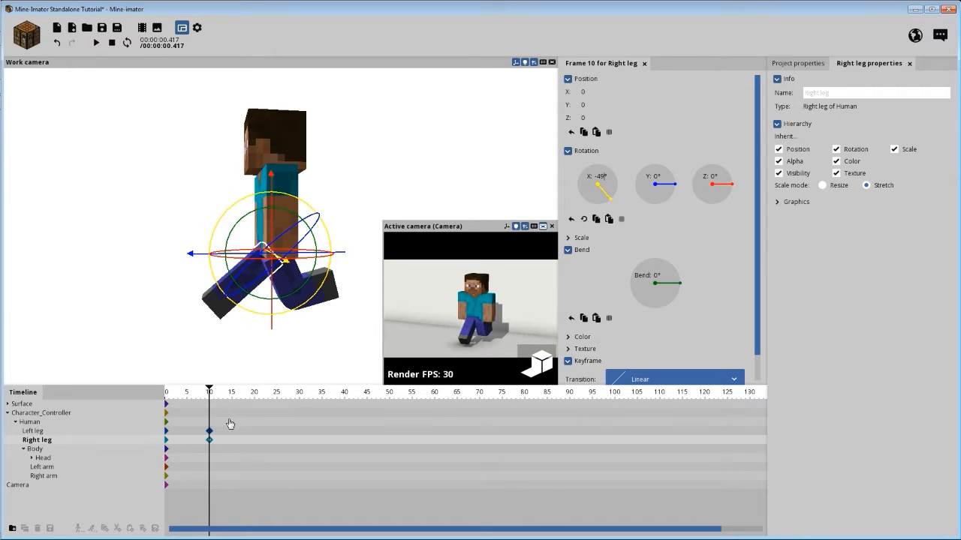
click(210, 433)
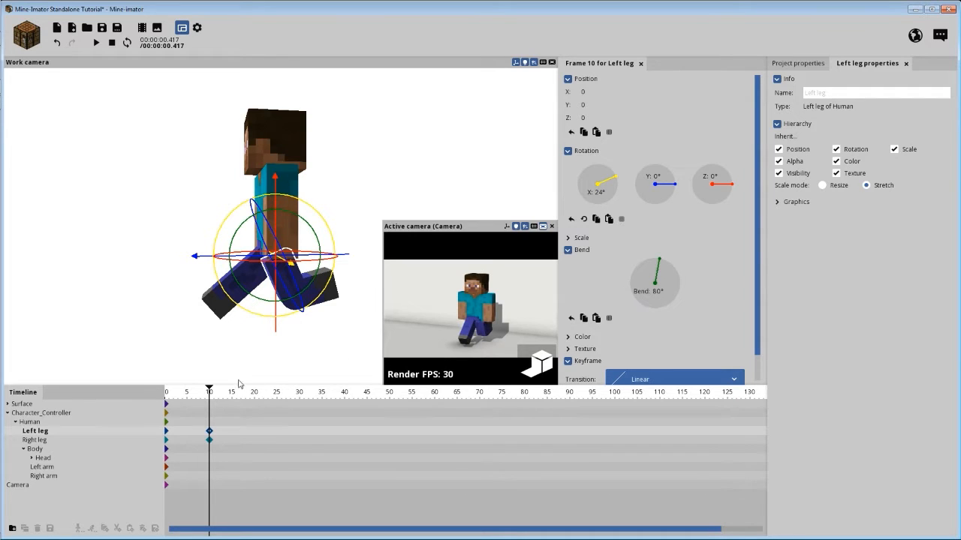
Step: Swing the left arm forward at frame 10 to about -41° X rotation and set its bend to 98°
middle_drag(331, 176, 334, 139)
click(319, 184)
drag(334, 139, 369, 168)
mouse_move(669, 270)
mouse_down()
mouse_move(674, 287)
mouse_move(669, 267)
mouse_move(658, 271)
mouse_up()
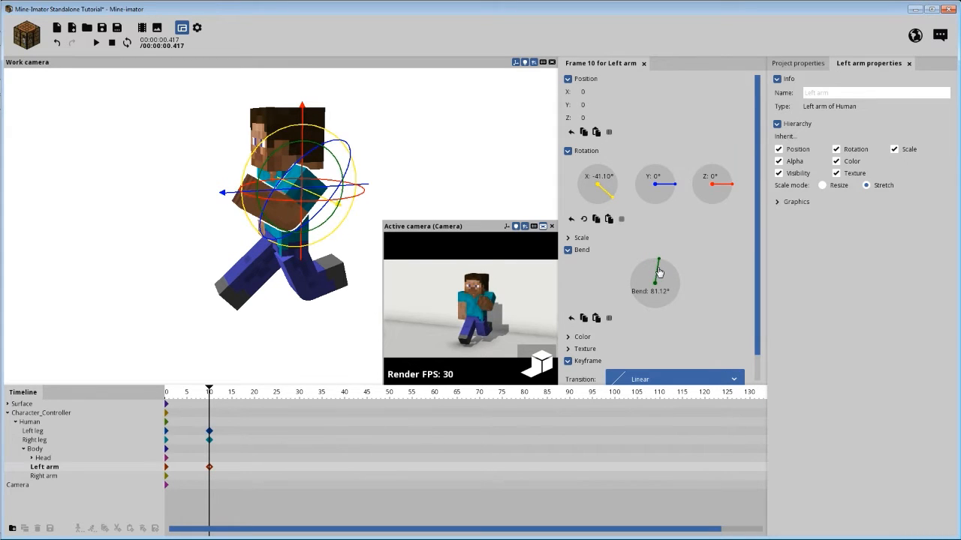
mouse_move(433, 147)
mouse_down()
mouse_move(511, 171)
mouse_move(422, 164)
mouse_move(491, 154)
mouse_move(448, 156)
mouse_up()
drag(663, 271, 654, 269)
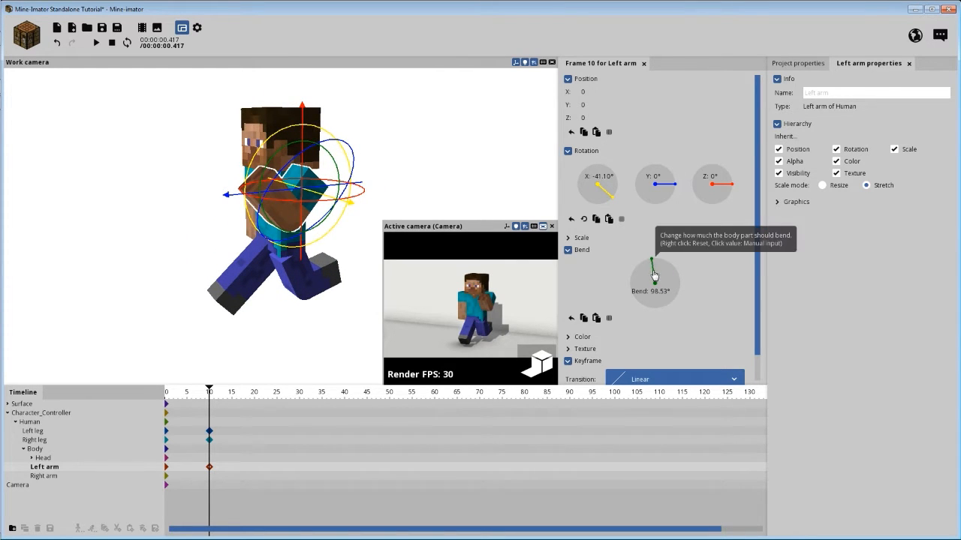
click(661, 291)
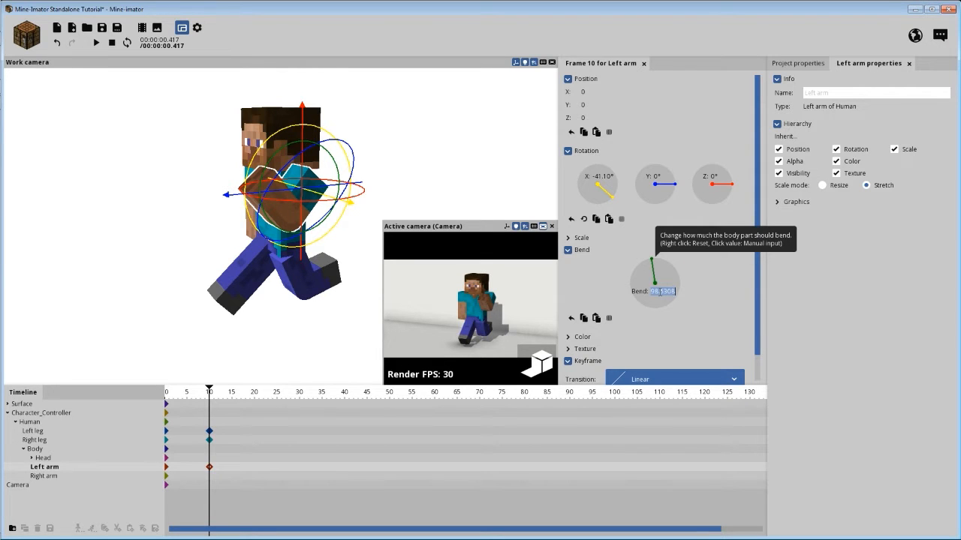
text(98)
Step: Swing the right arm backward at frame 10 to about 47° X rotation and bend it about 35°
drag(195, 254, 194, 254)
click(245, 259)
drag(307, 155, 321, 184)
drag(667, 283, 669, 281)
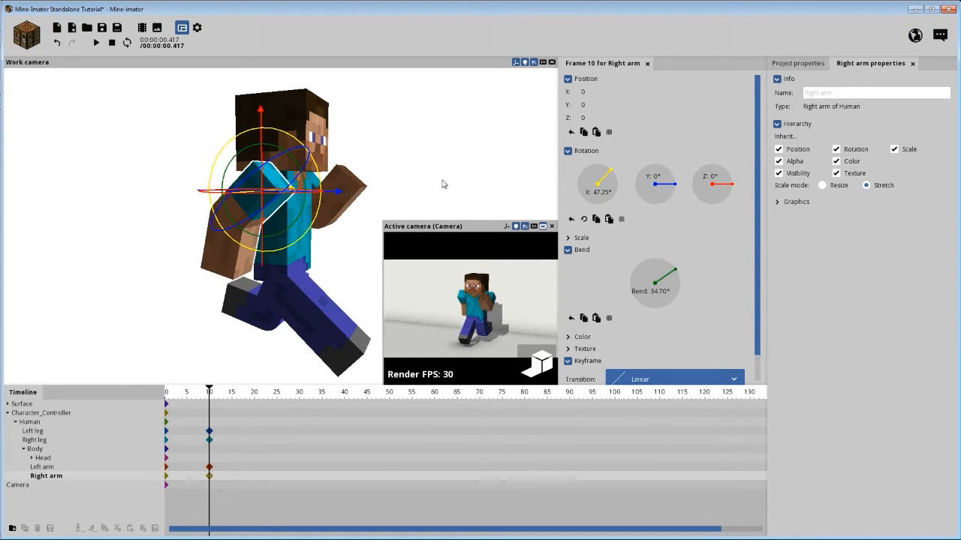
Step: Set the left arm's X rotation to exactly -41° at frame 10
click(338, 186)
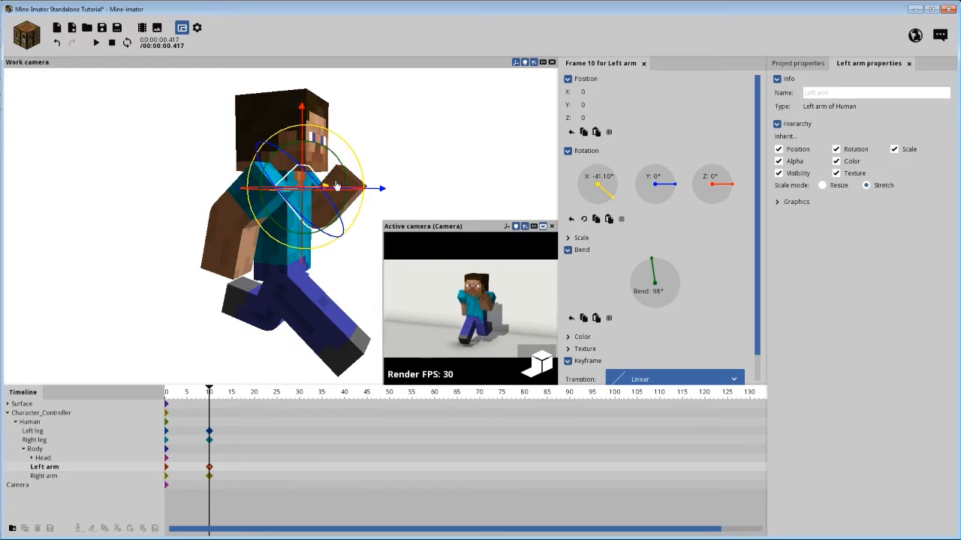
click(609, 182)
text(-41)
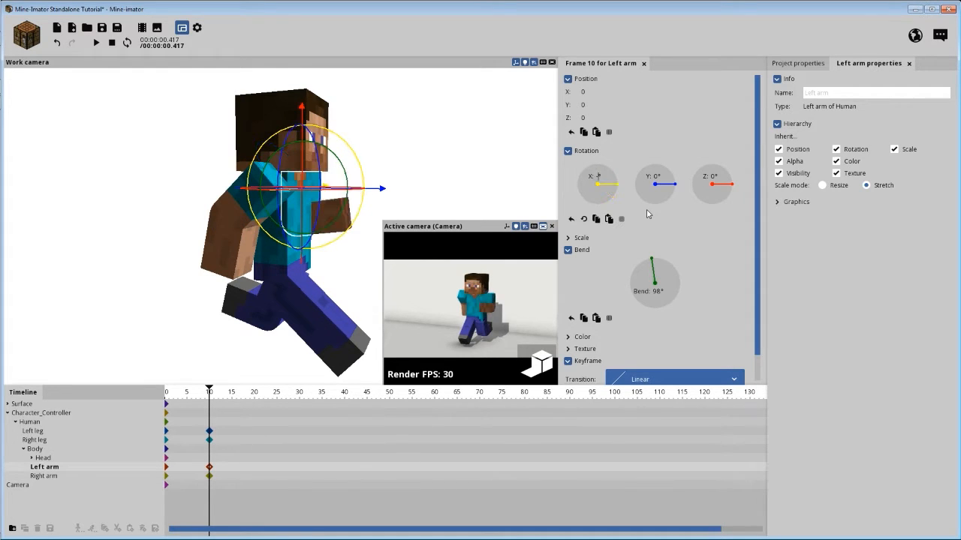
Step: Set the right arm's X rotation to 50° at frame 10
click(231, 226)
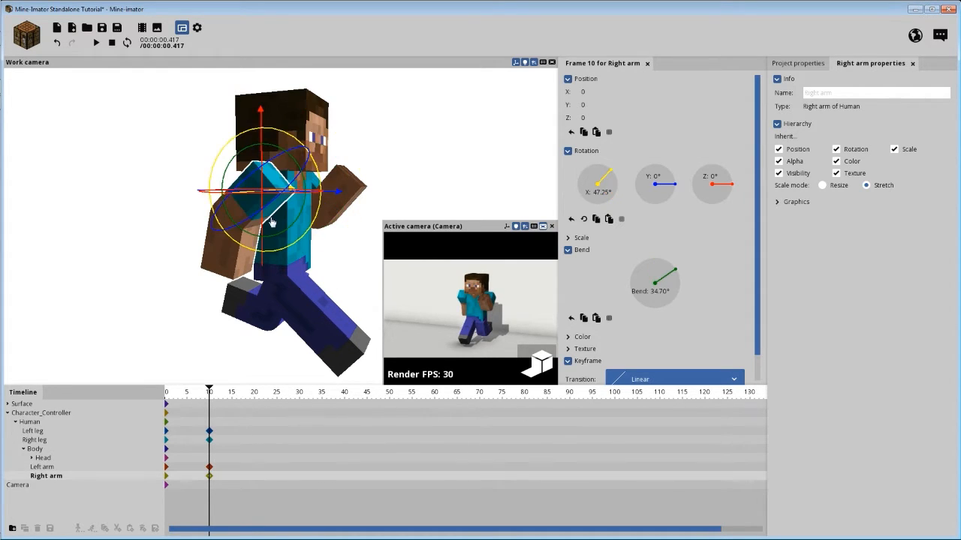
click(595, 192)
text(50)
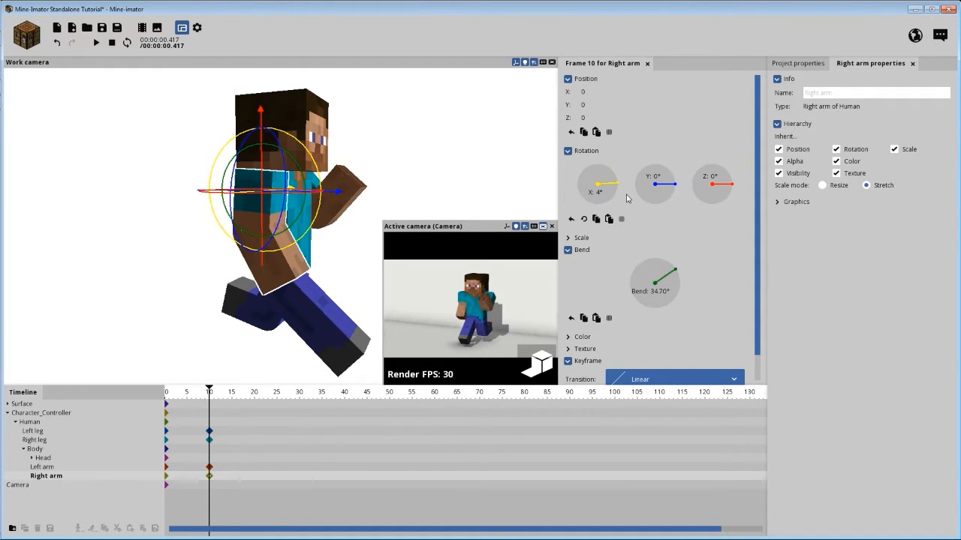
key(Return)
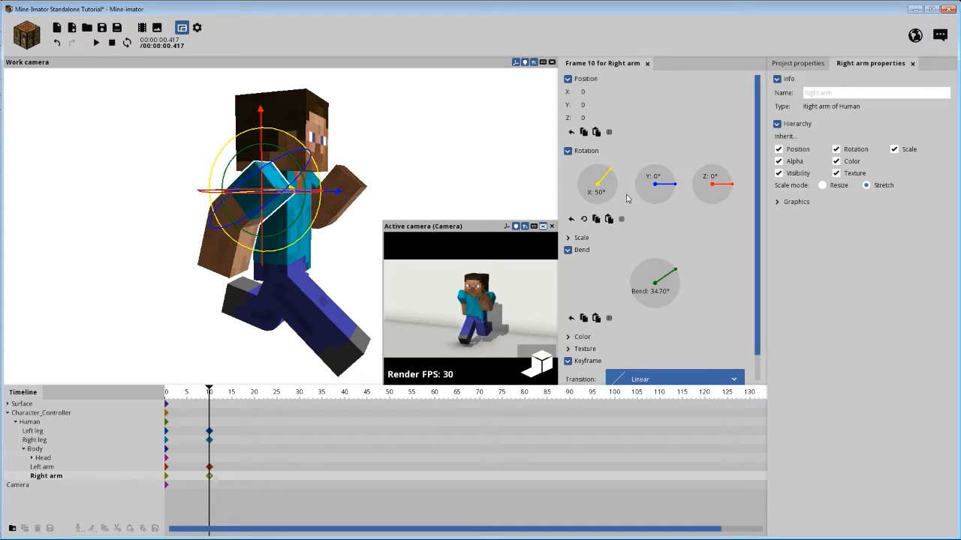
Step: Set the right arm's bend to 34° at frame 10
mouse_move(467, 183)
mouse_down()
mouse_move(226, 184)
mouse_move(450, 185)
mouse_up()
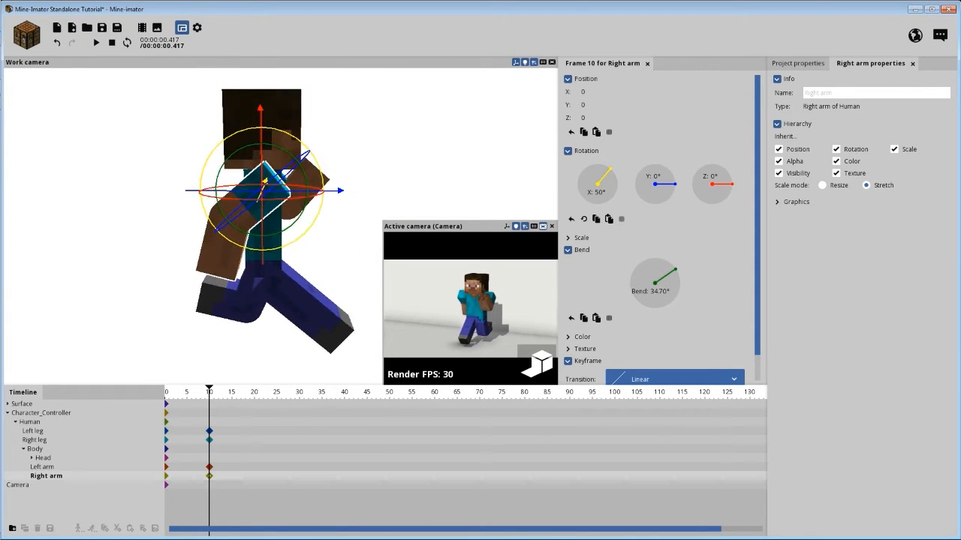
click(661, 291)
text(33)
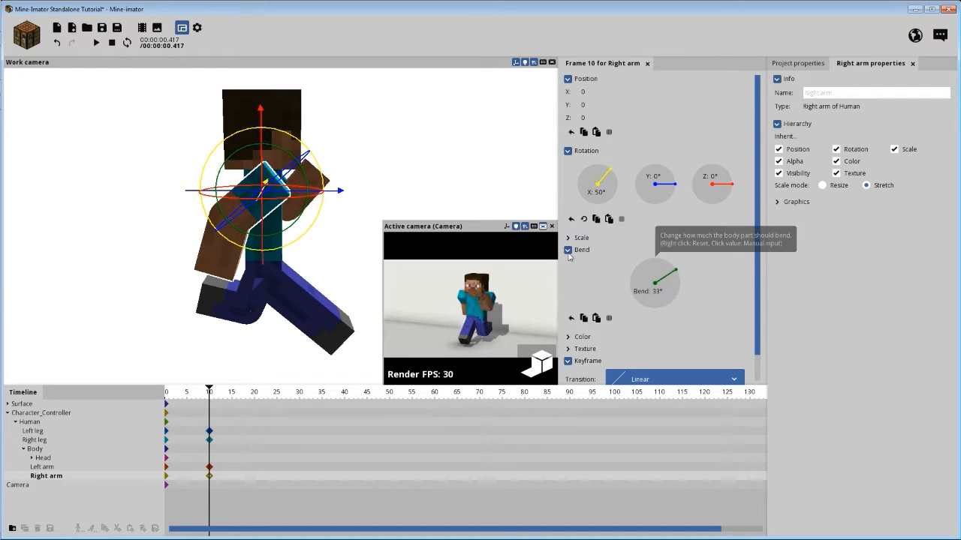
key(BackSpace)
text(5)
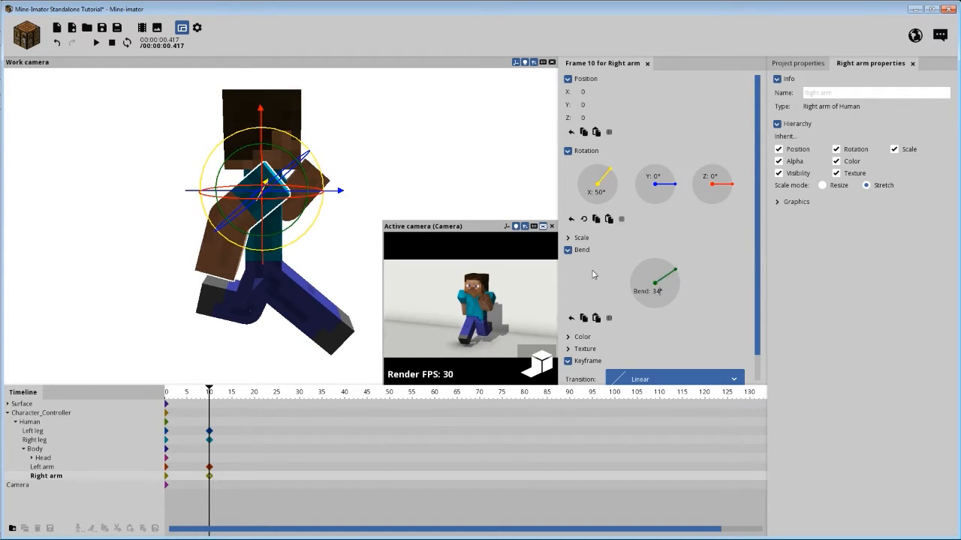
Step: Set the right arm's bend to 33° at frame 10 and save the project
key(Return)
click(103, 29)
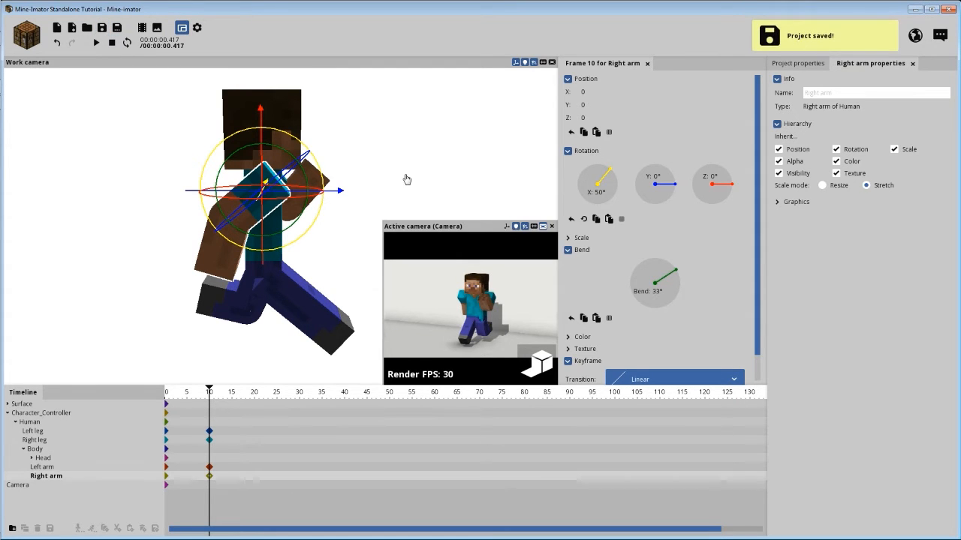
Step: Lean the body forward at frame 10 to about 17° X rotation and set its bend to -4°
mouse_move(429, 185)
mouse_down()
mouse_move(256, 186)
mouse_move(413, 179)
mouse_up()
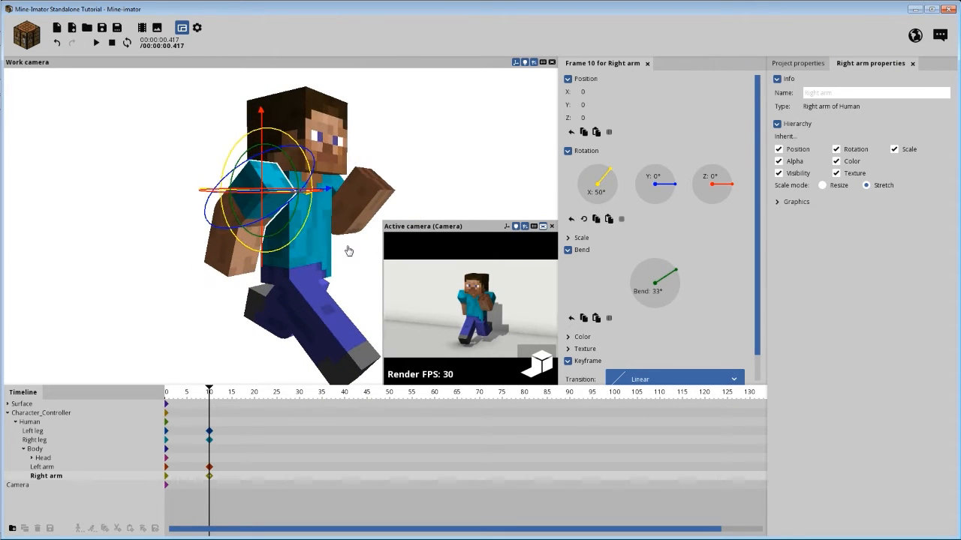
click(324, 256)
drag(358, 208, 398, 210)
drag(313, 220, 330, 228)
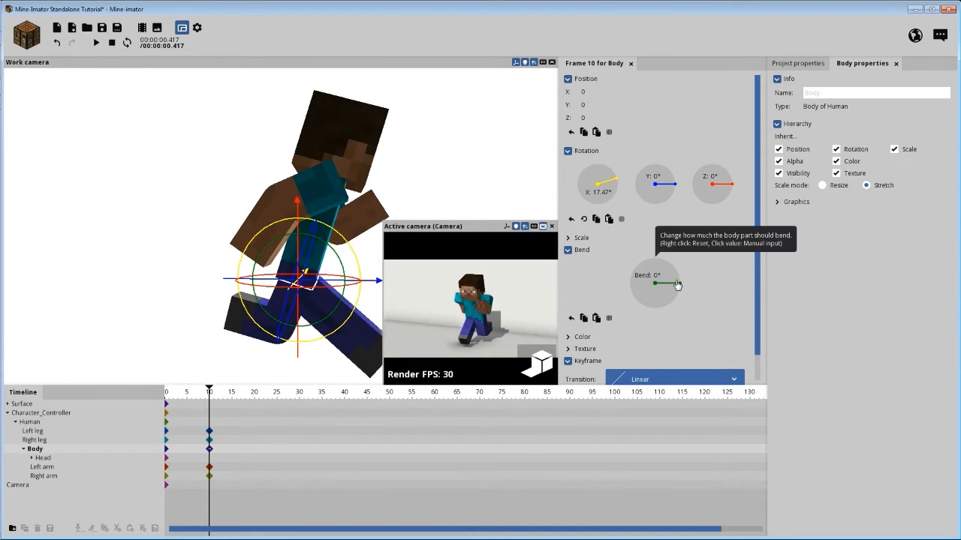
drag(677, 285, 681, 292)
click(662, 275)
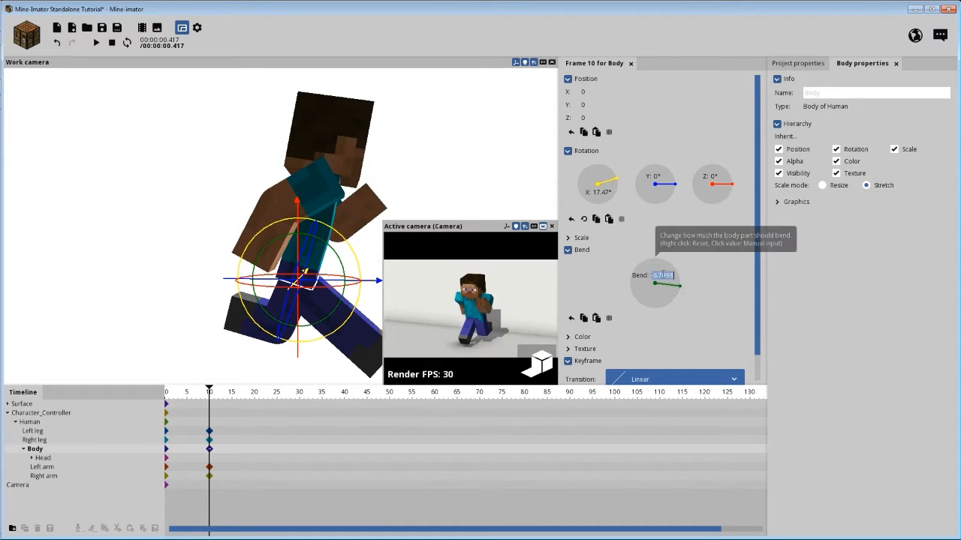
text(-4)
key(Return)
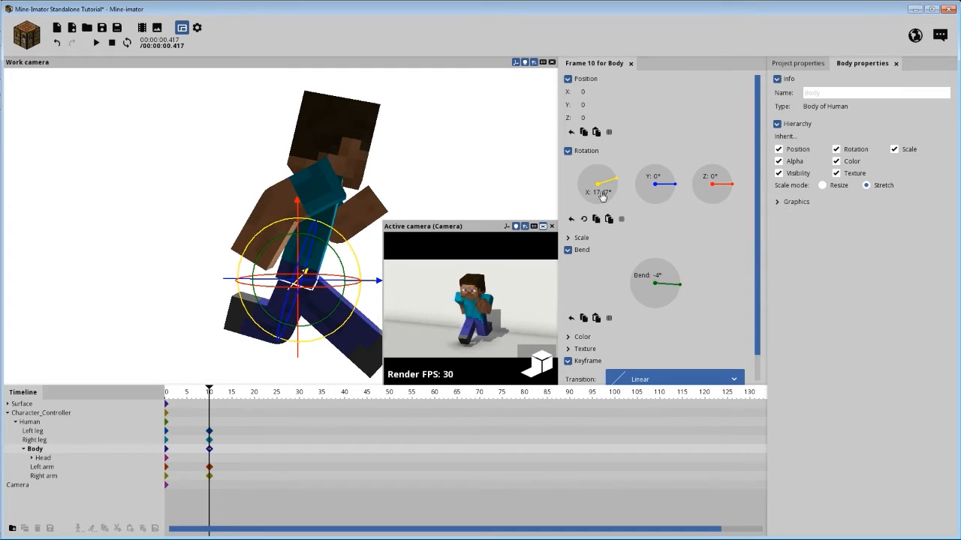
Step: Set the body's X rotation to exactly 15° at frame 10
click(601, 191)
text(1)
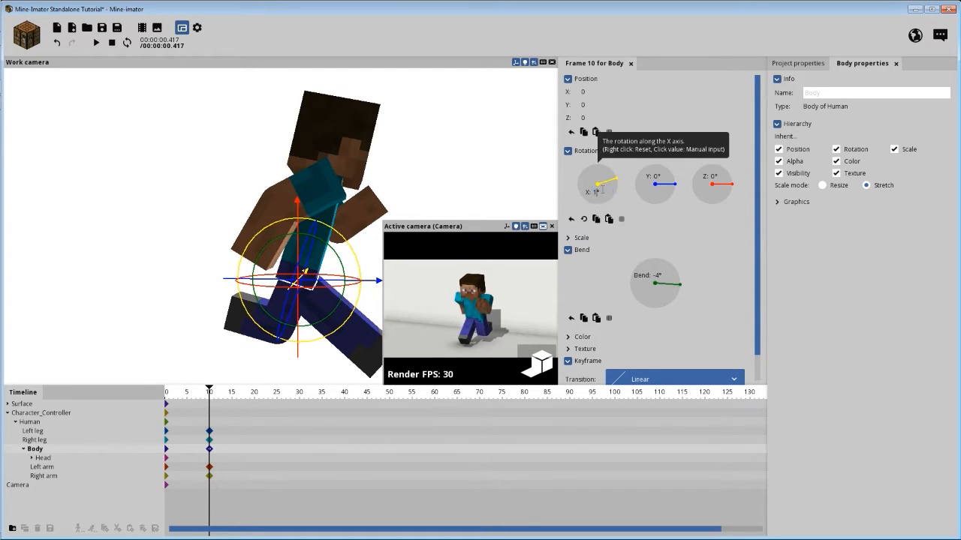
text(5)
key(Return)
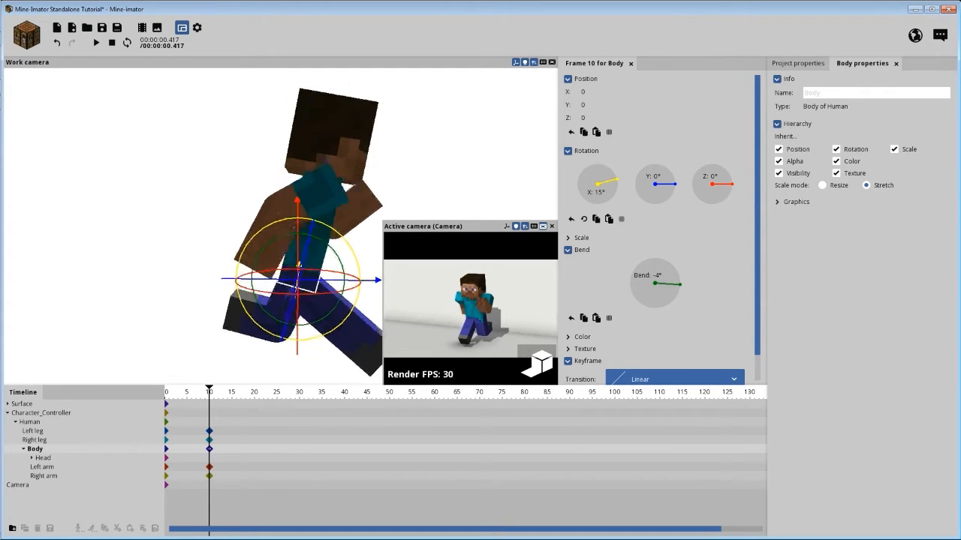
Step: Tilt the head upward at frame 10 and set its X rotation to -9°
click(349, 133)
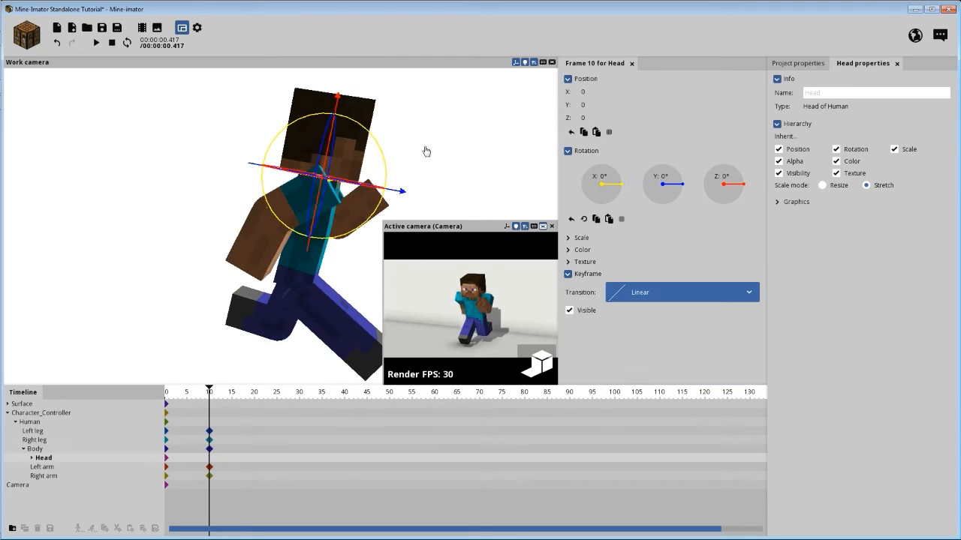
drag(418, 132, 381, 138)
drag(370, 135, 369, 152)
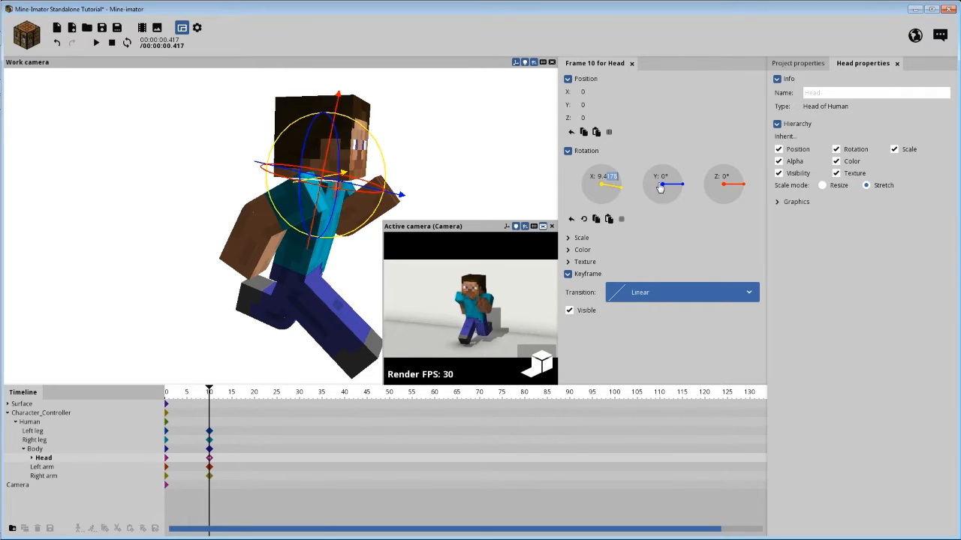
key(BackSpace)
key(BackSpace)
text(0)
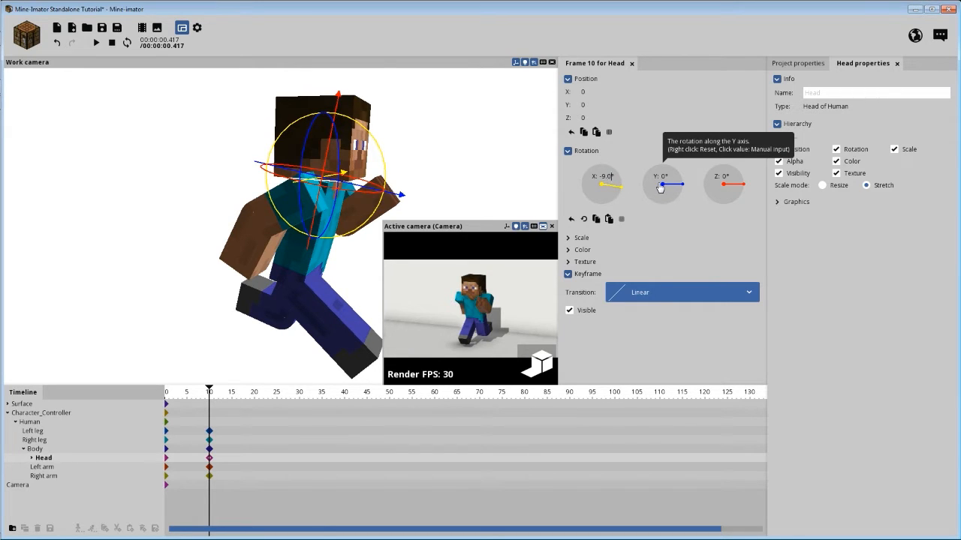
key(Return)
Step: Copy the frame 10 keyframes of both legs, body, head and both arms to frame 20
drag(211, 395, 254, 406)
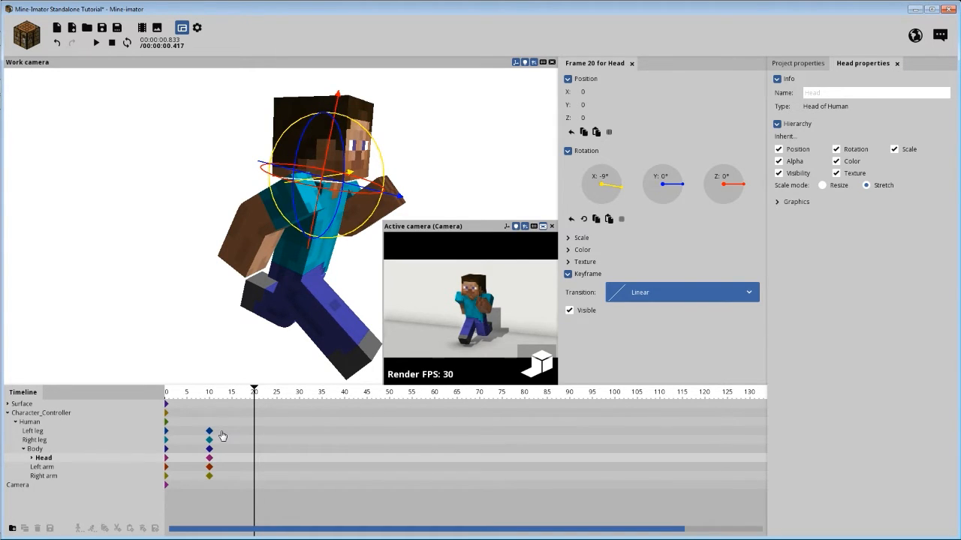
drag(222, 426, 204, 489)
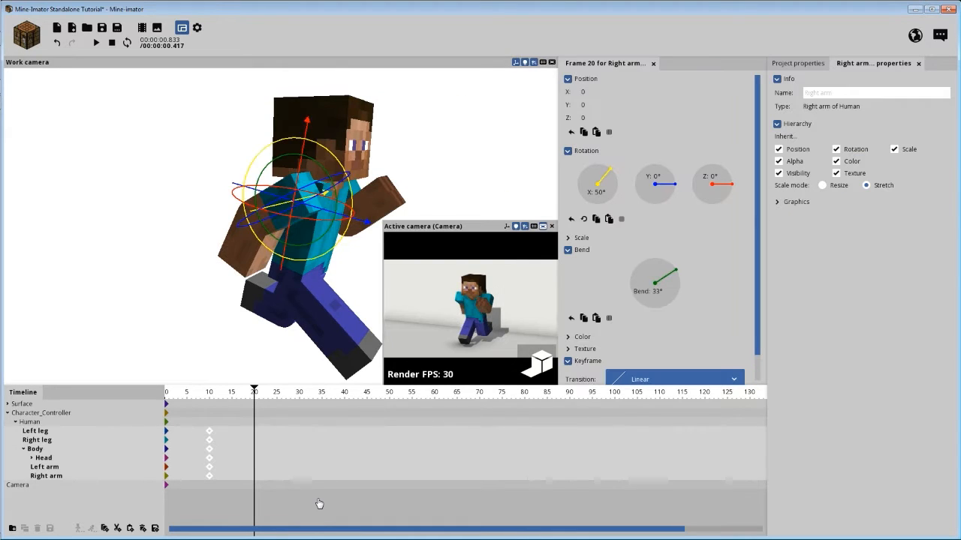
key(ctrl+v)
drag(322, 436, 255, 433)
Step: Set the right leg's X rotation to 24° at frame 20, matching the left leg's backward swing
mouse_move(454, 180)
mouse_down()
mouse_move(375, 180)
mouse_move(452, 181)
mouse_up()
scroll(455, 168, down, 1)
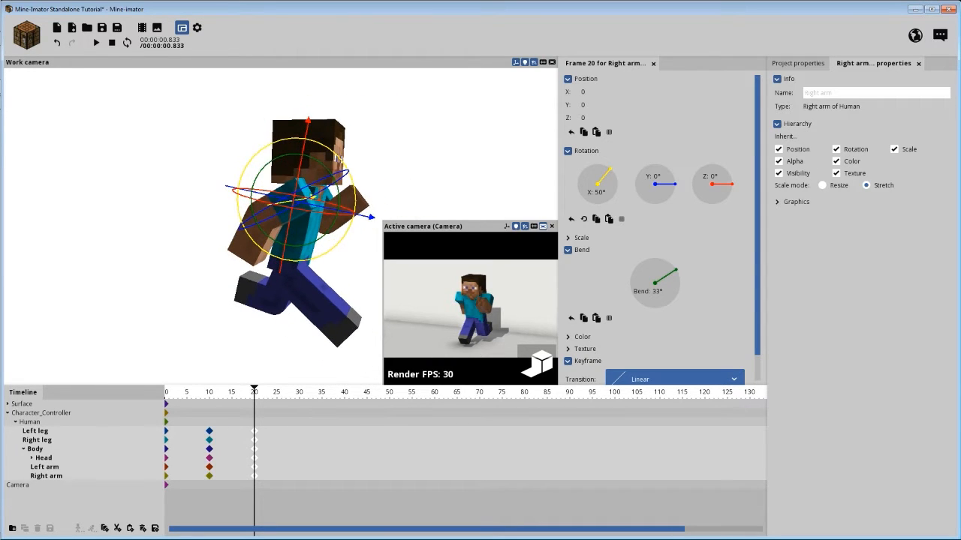
right_drag(455, 167, 472, 205)
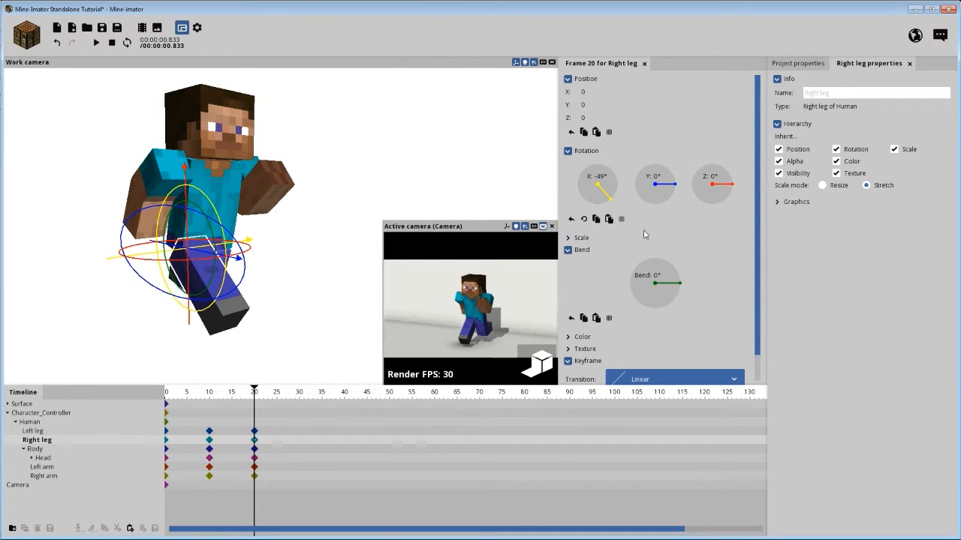
click(255, 431)
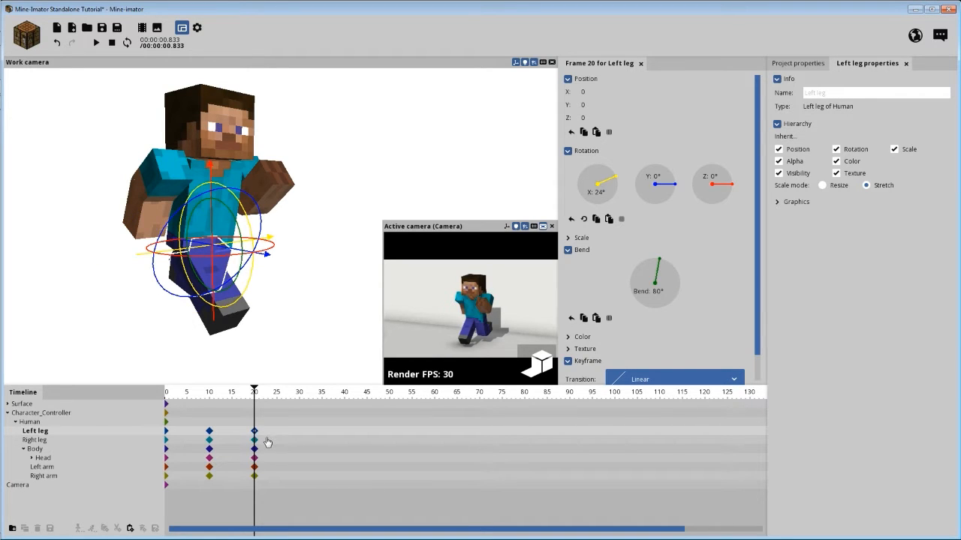
click(254, 440)
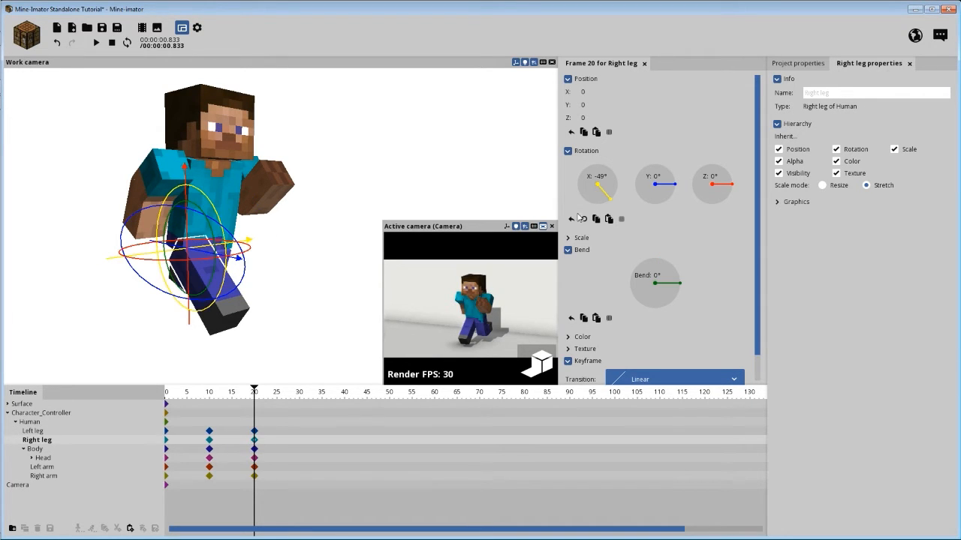
text(24)
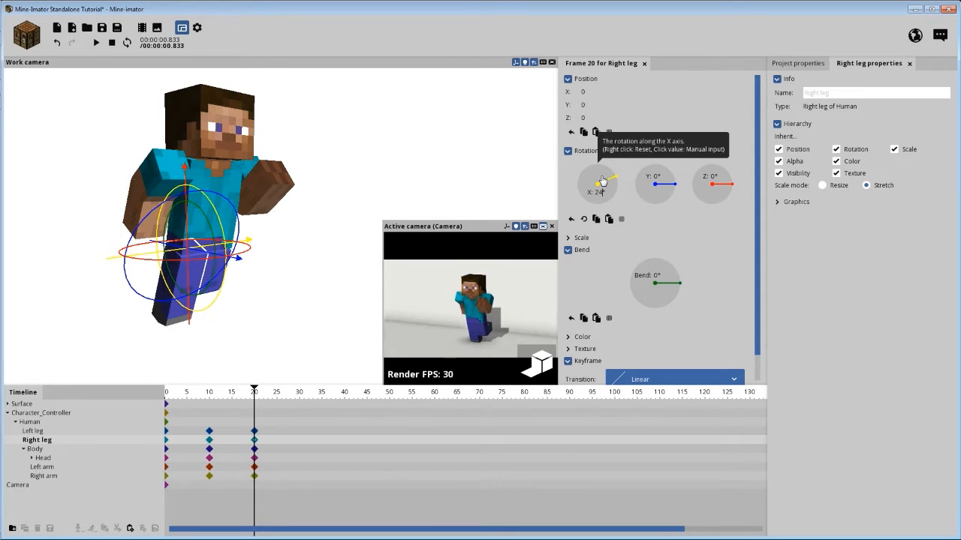
key(Return)
Step: Set the right leg's bend to 80° at frame 20
click(655, 276)
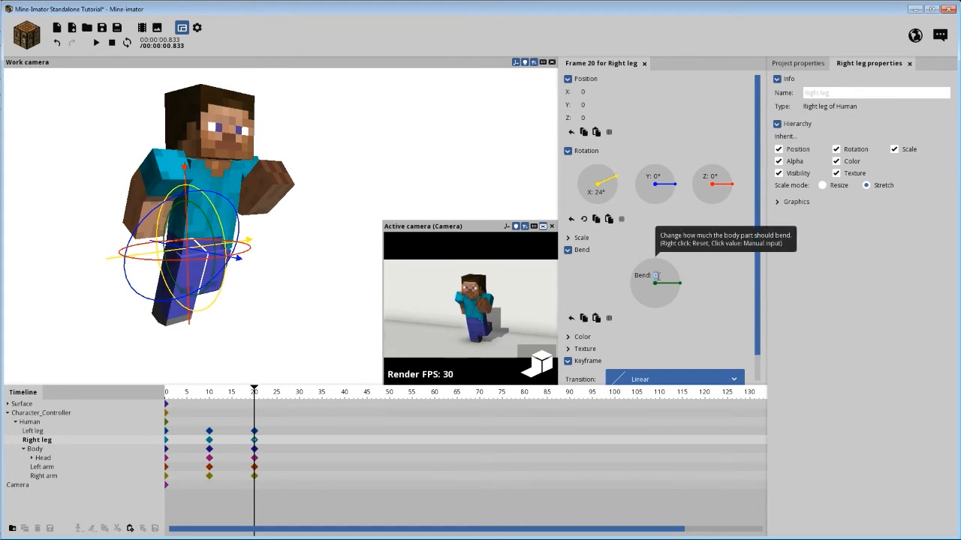
text(80)
key(Return)
Step: Reset the left leg's bend to 0° at frame 20
mouse_move(276, 327)
mouse_down()
mouse_move(173, 330)
mouse_move(281, 323)
mouse_move(229, 330)
mouse_move(259, 329)
mouse_up()
click(255, 432)
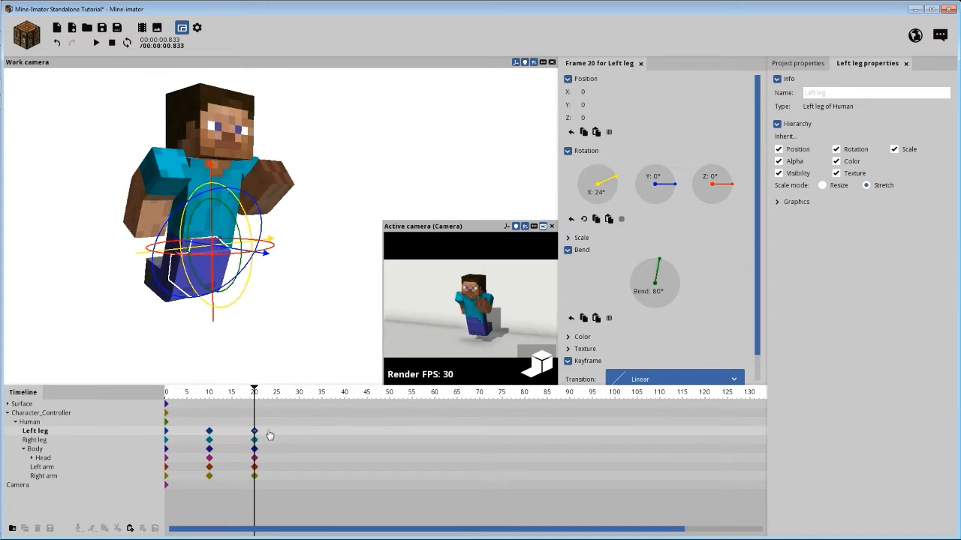
right_click(651, 289)
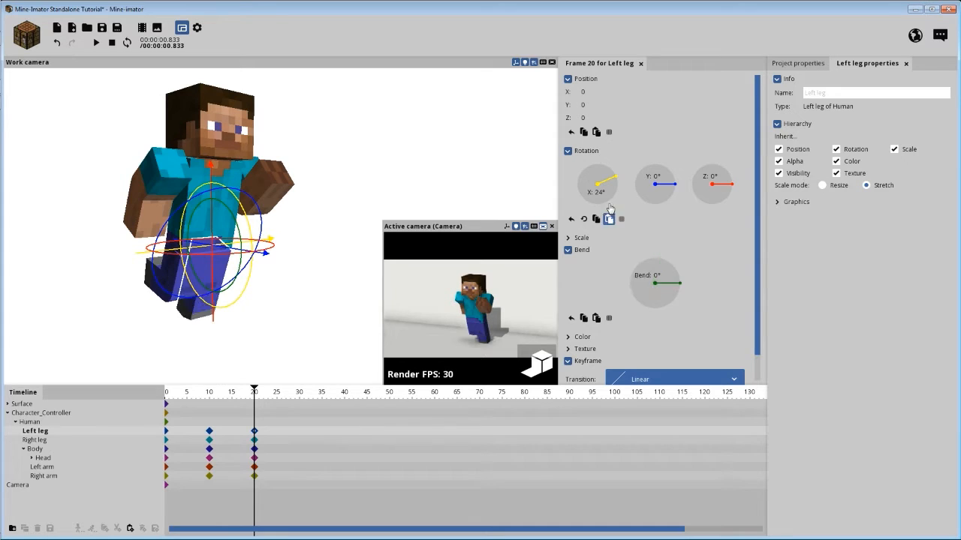
Step: Swing the left leg forward at frame 20 by setting its X rotation to -41°
click(604, 192)
drag(614, 182, 607, 200)
right_click(607, 200)
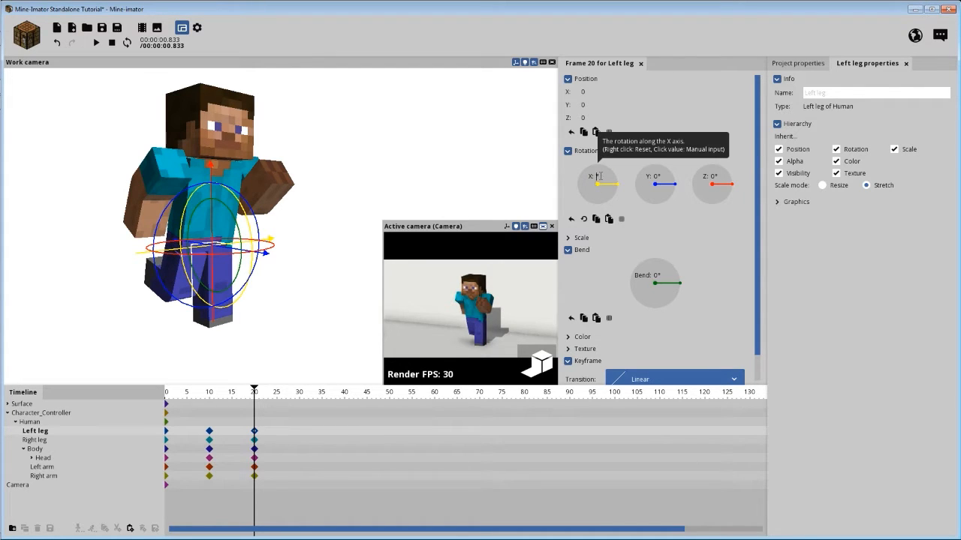
drag(599, 175, 598, 167)
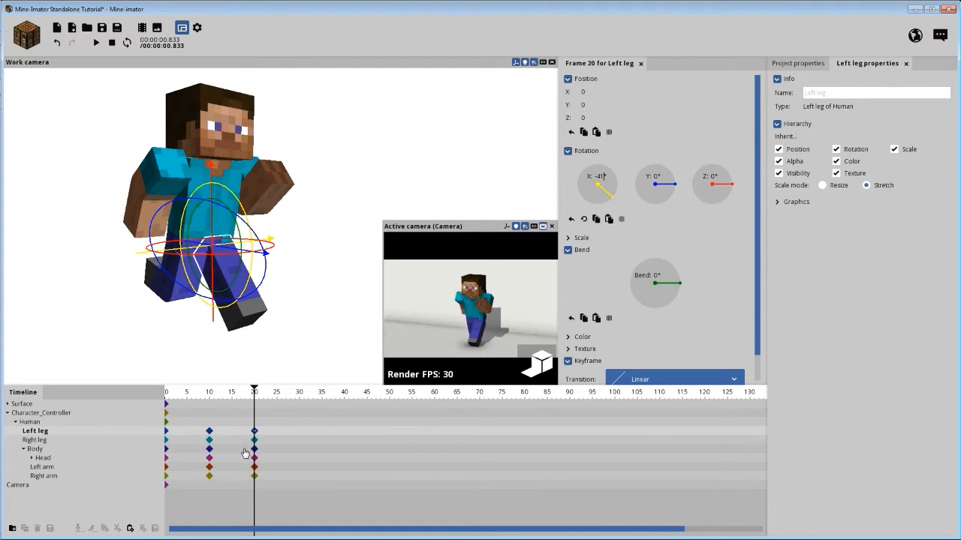
Step: Check the right leg's X rotation at frame 10 and set the left leg's X rotation to -49° at frame 20
click(209, 441)
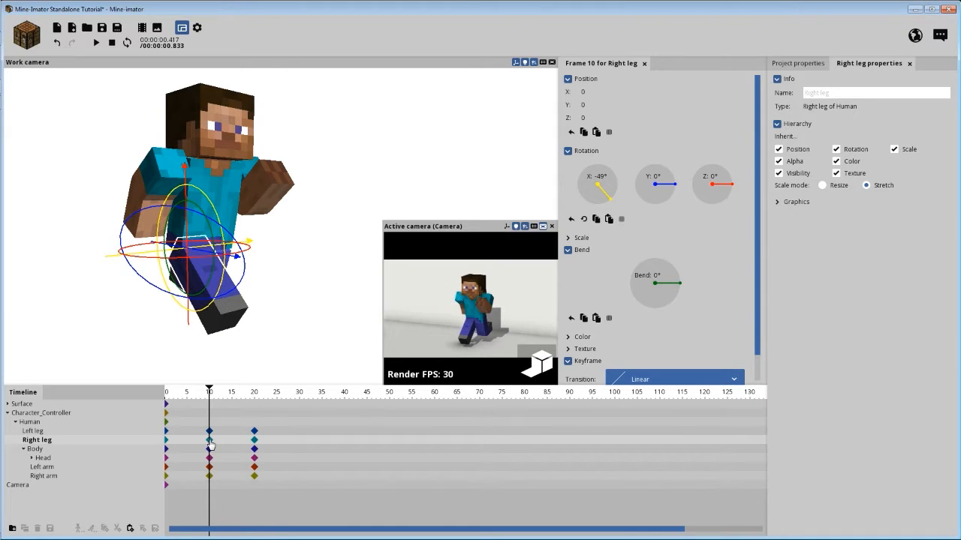
click(254, 431)
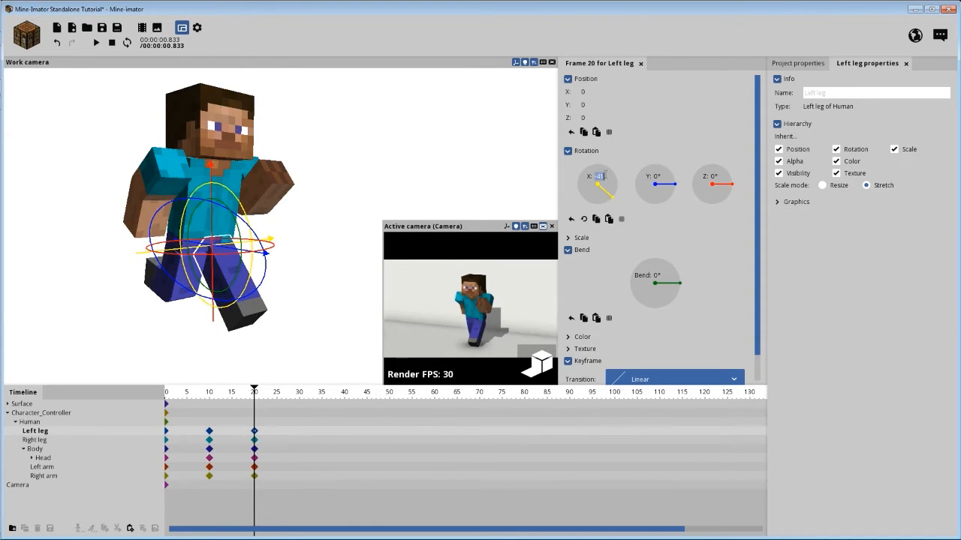
text(-49)
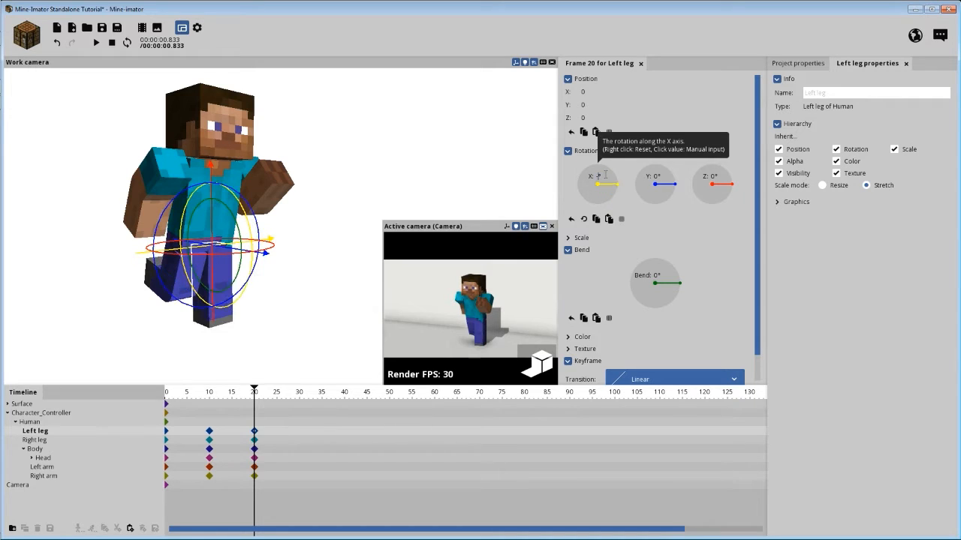
Step: Compare both arms' keyframes at frame 20 and set the left arm's bend to 33°
drag(338, 167, 383, 172)
click(255, 476)
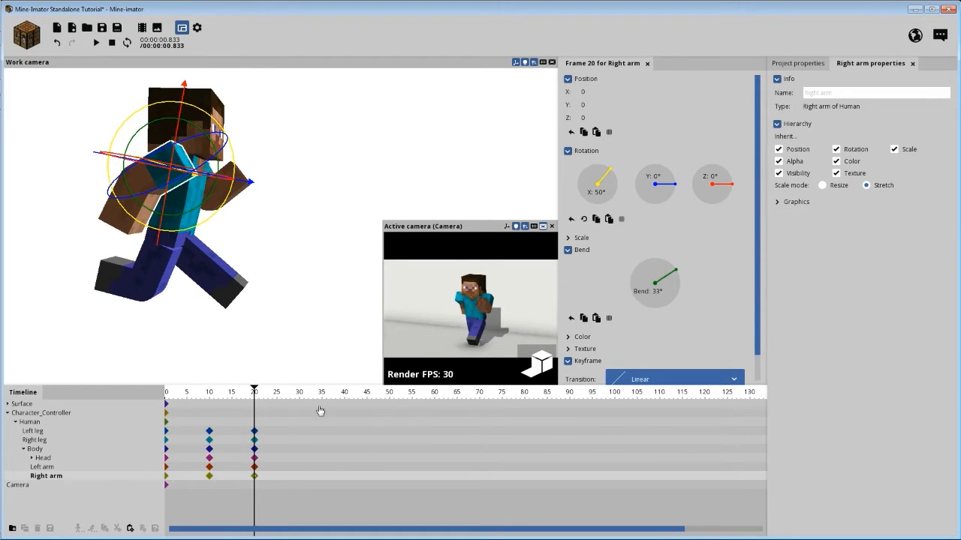
click(254, 467)
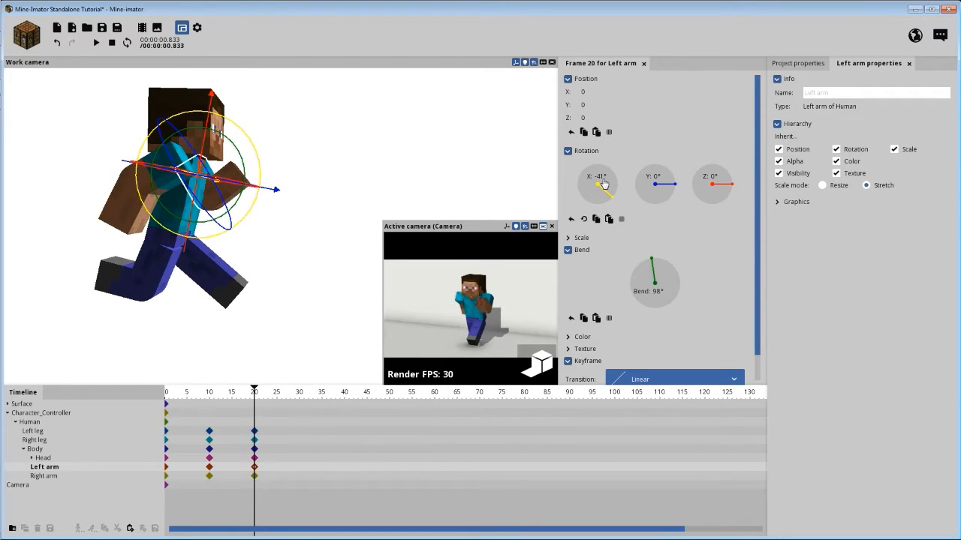
click(255, 476)
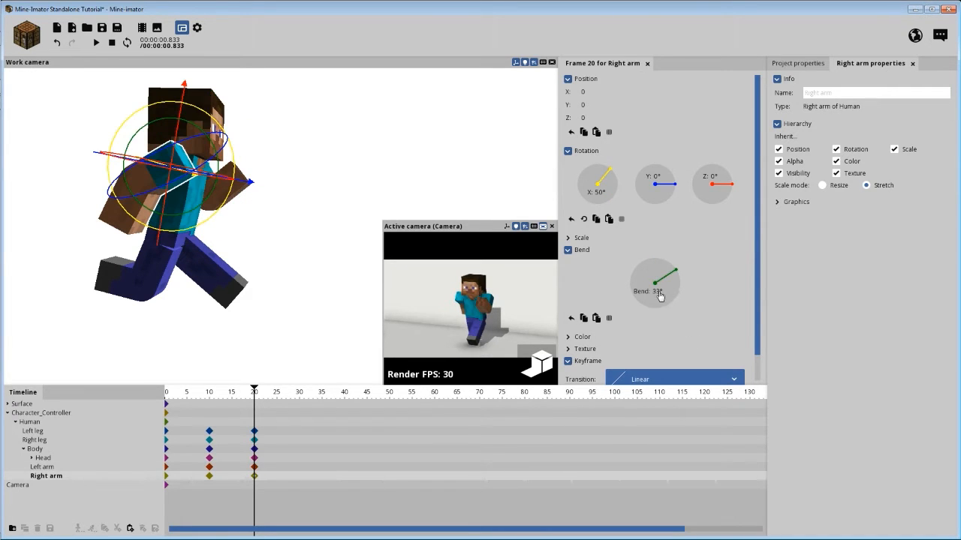
click(254, 467)
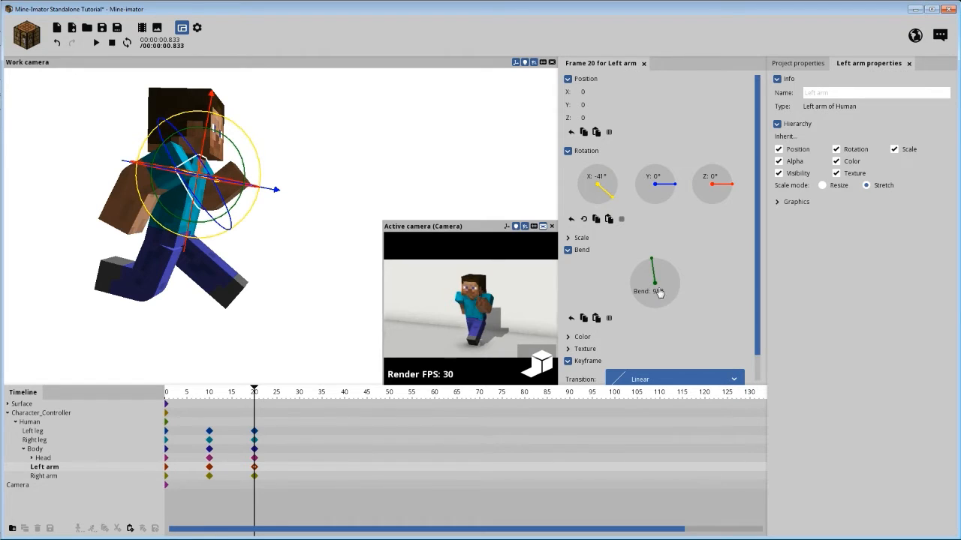
text(33)
key(Return)
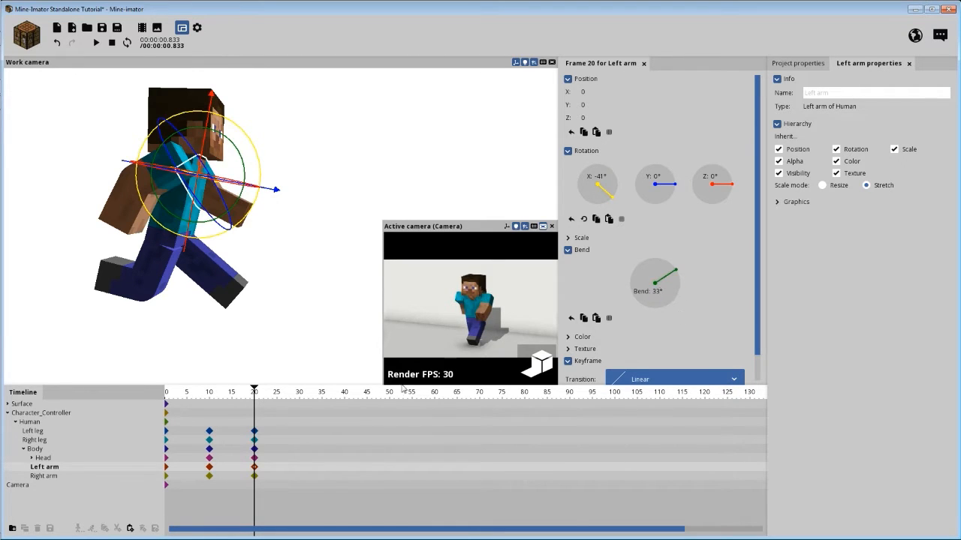
Step: Set the right arm's bend to 98° at frame 20
click(255, 476)
click(659, 288)
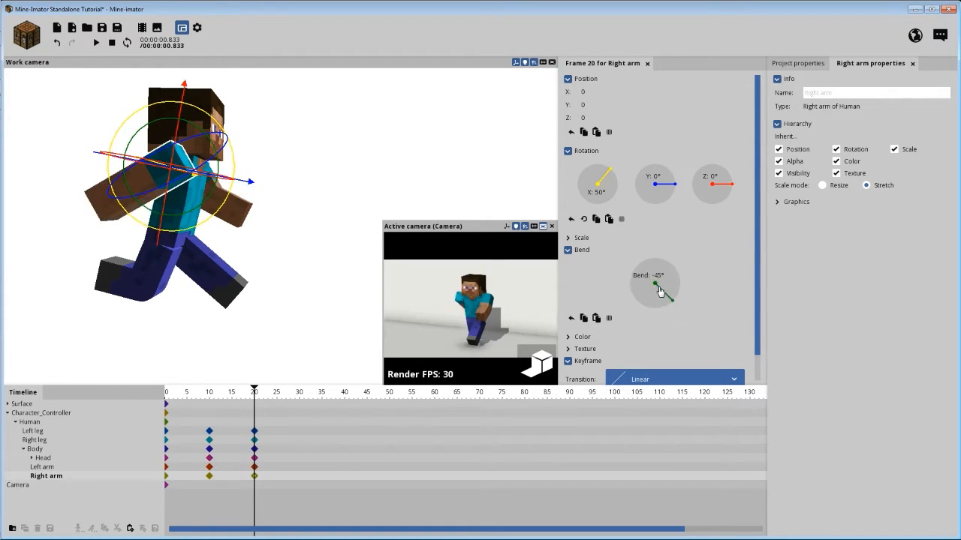
click(663, 278)
text(98)
key(Return)
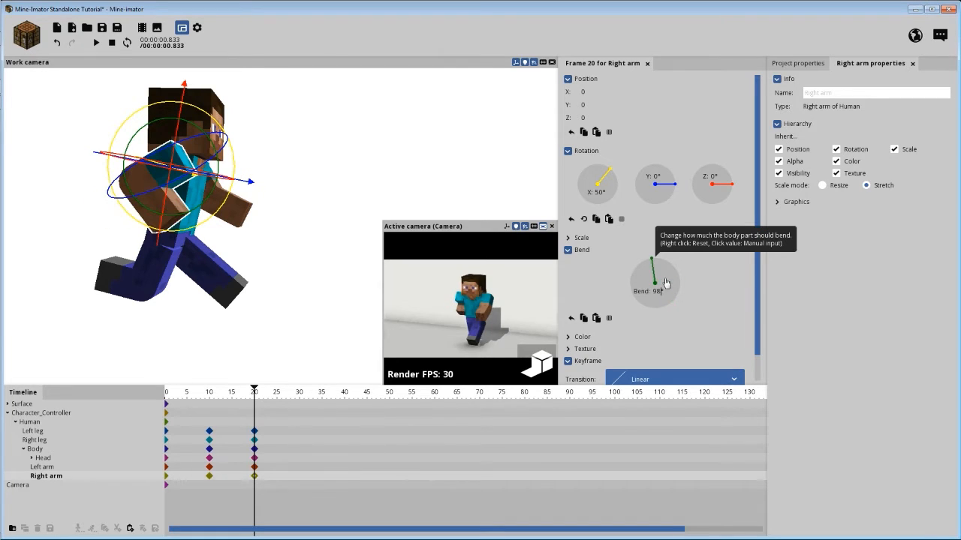
Step: Compare both arms' rotations at frame 20 and set the right arm's X rotation to -41°
click(256, 466)
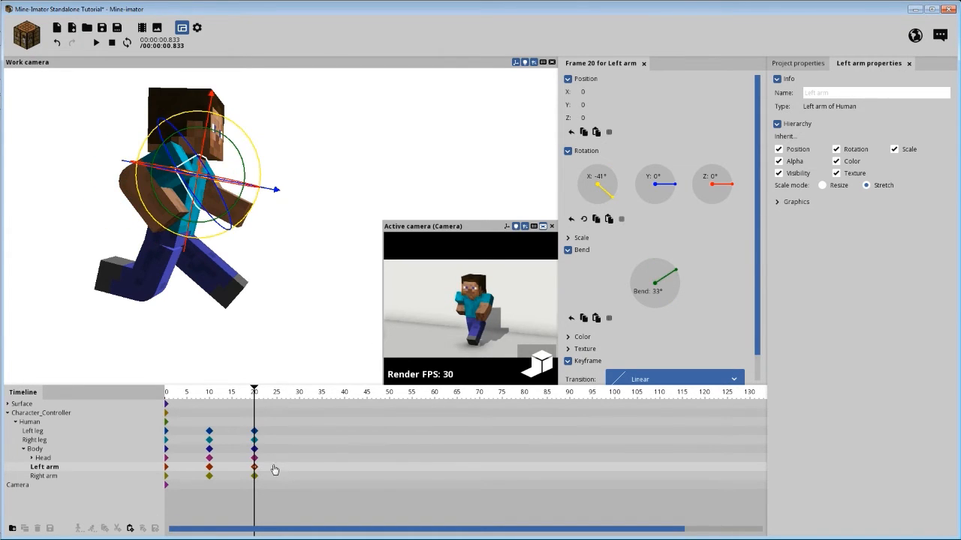
click(254, 477)
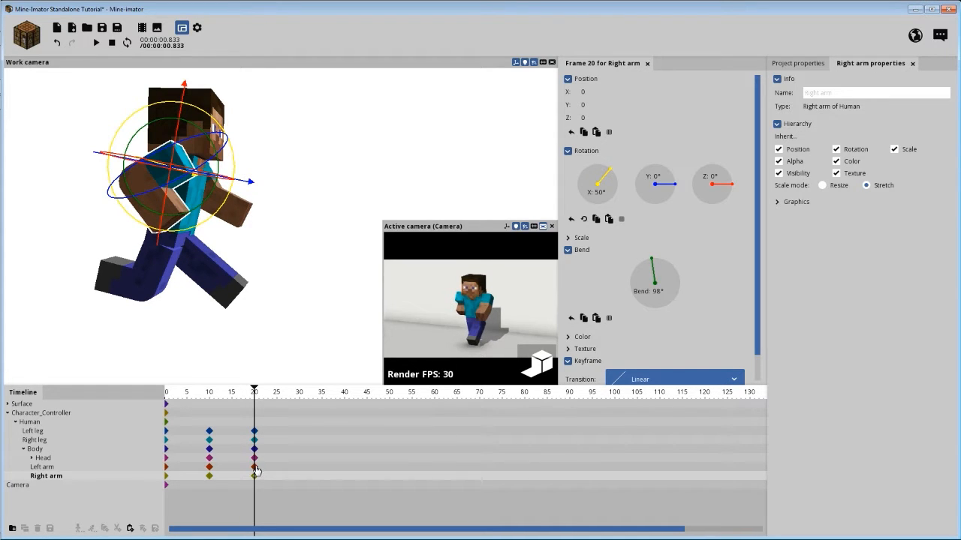
click(254, 467)
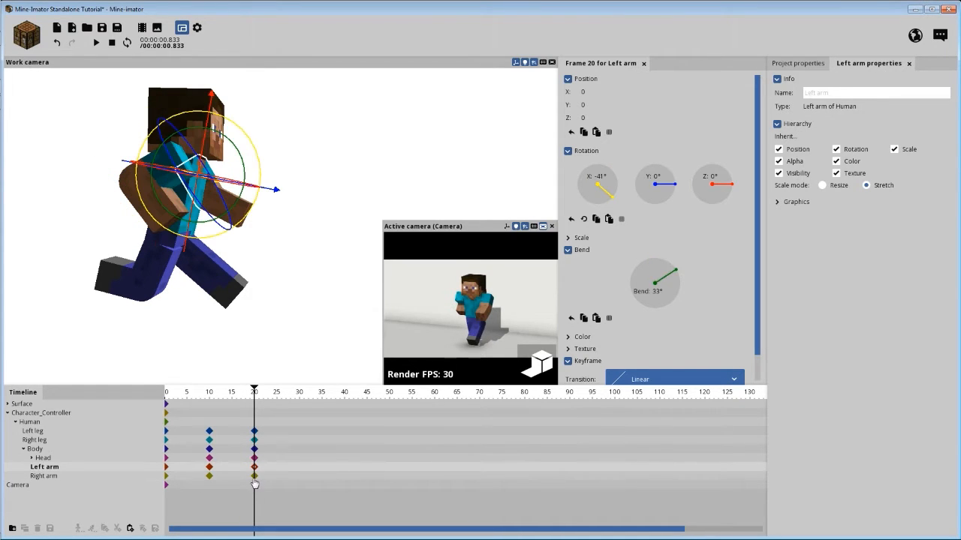
click(253, 476)
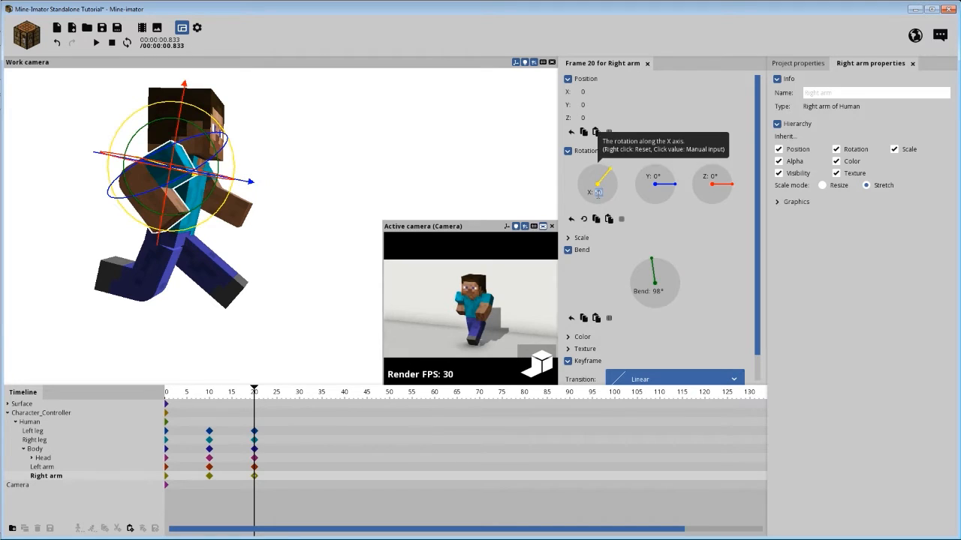
text(-41)
key(Return)
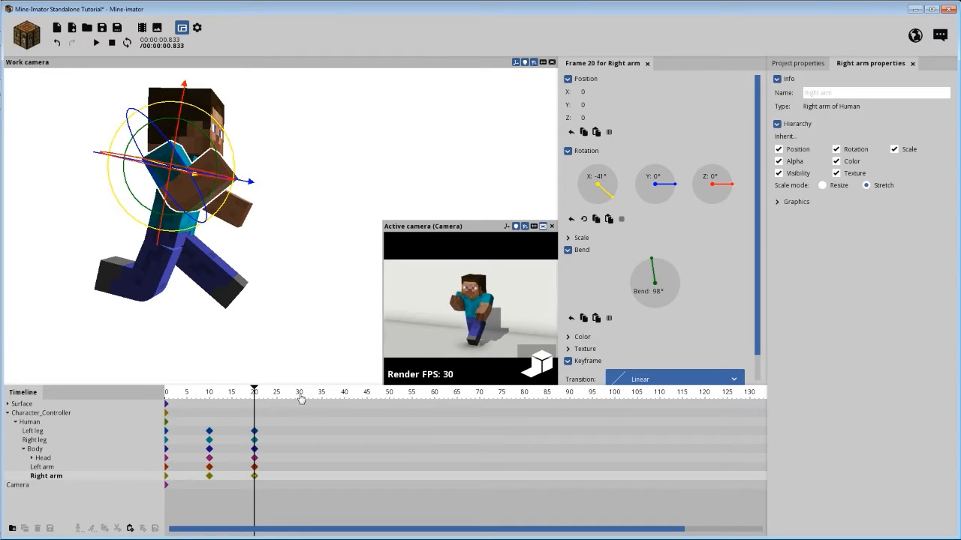
Step: Set the left arm's X rotation to 50° at frame 20 and save the project
click(254, 467)
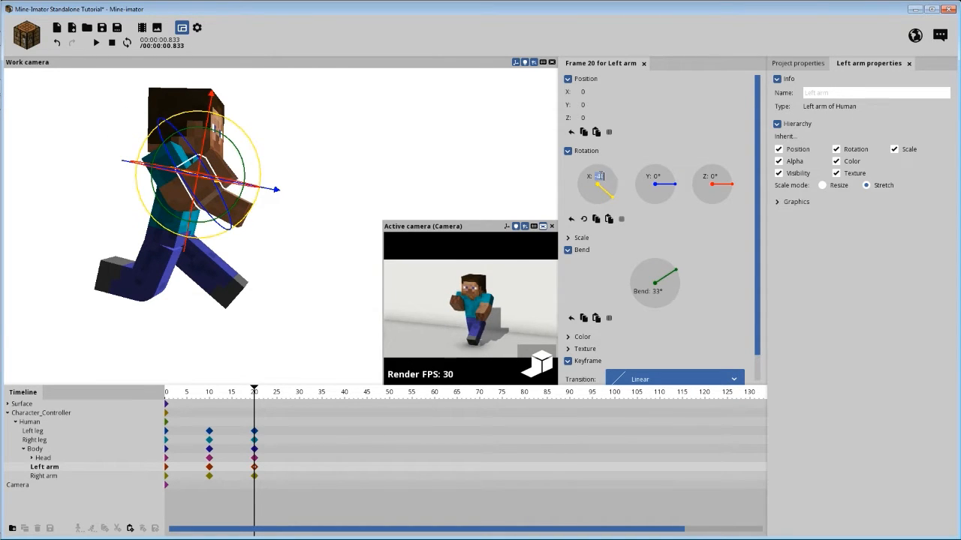
text(50)
key(Return)
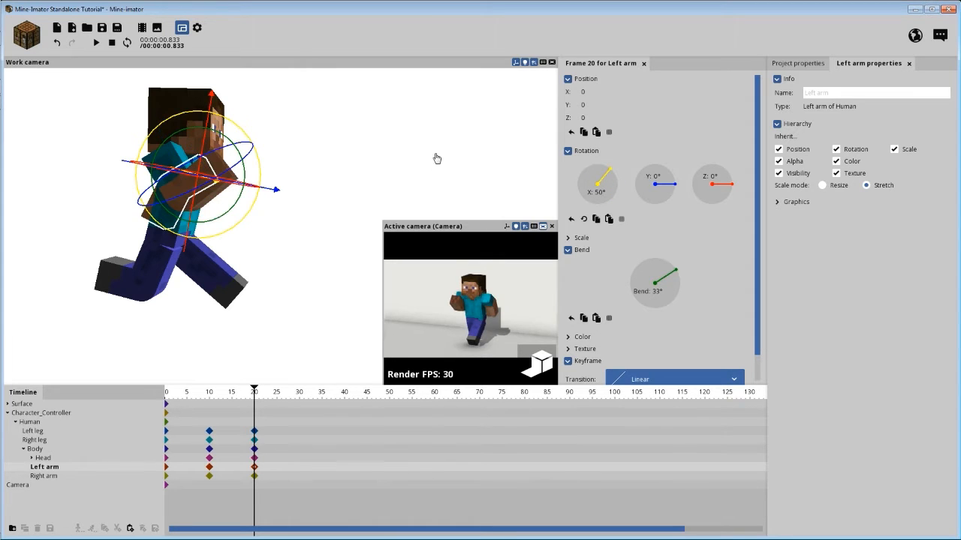
drag(436, 158, 241, 150)
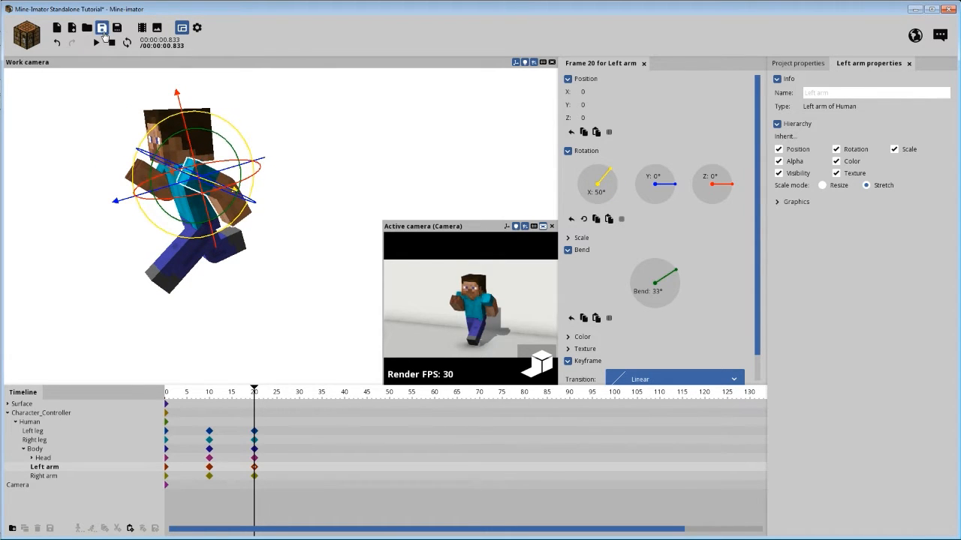
click(102, 30)
Step: Preview frame 15, select all the body-part keyframes and check their transition setting, leaving them deselected
mouse_move(218, 398)
mouse_down()
mouse_move(167, 398)
mouse_move(250, 398)
mouse_move(232, 398)
mouse_up()
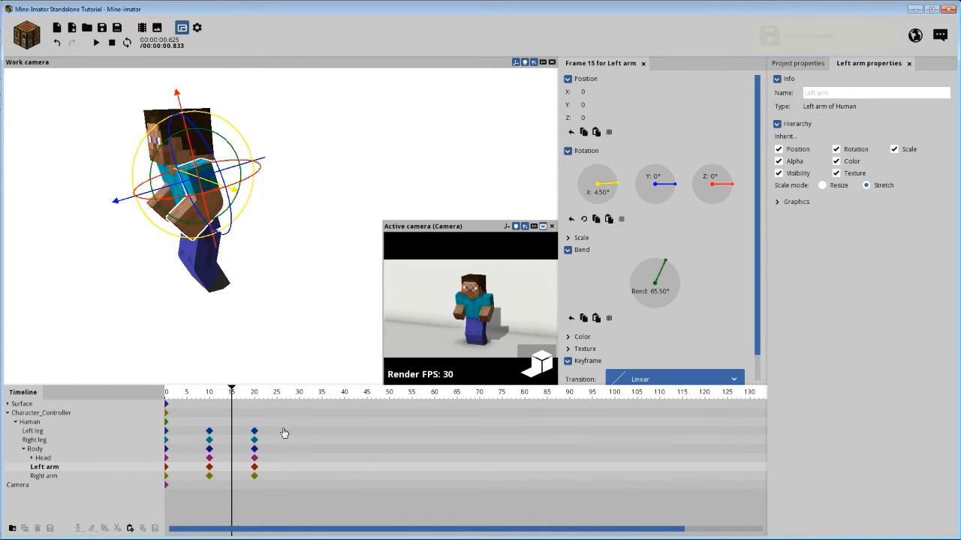
drag(287, 430, 163, 486)
scroll(733, 362, down, 2)
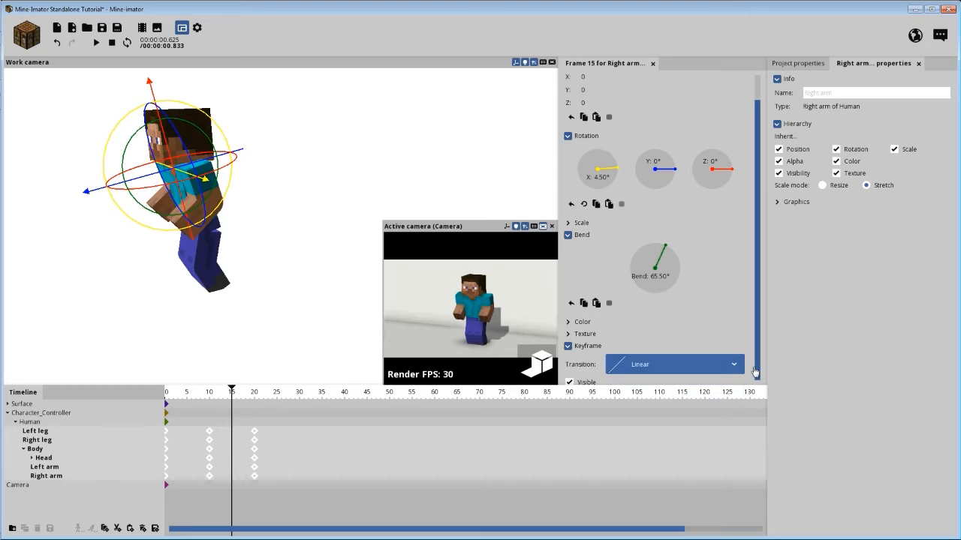
click(701, 353)
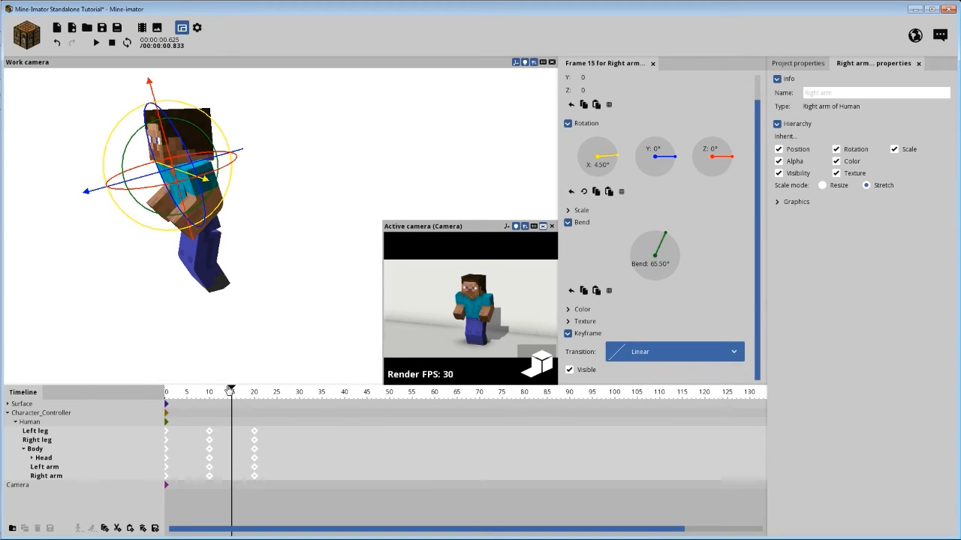
click(295, 450)
Step: Play the run animation repeatedly from frame 0, viewing the character from both sides
key(space)
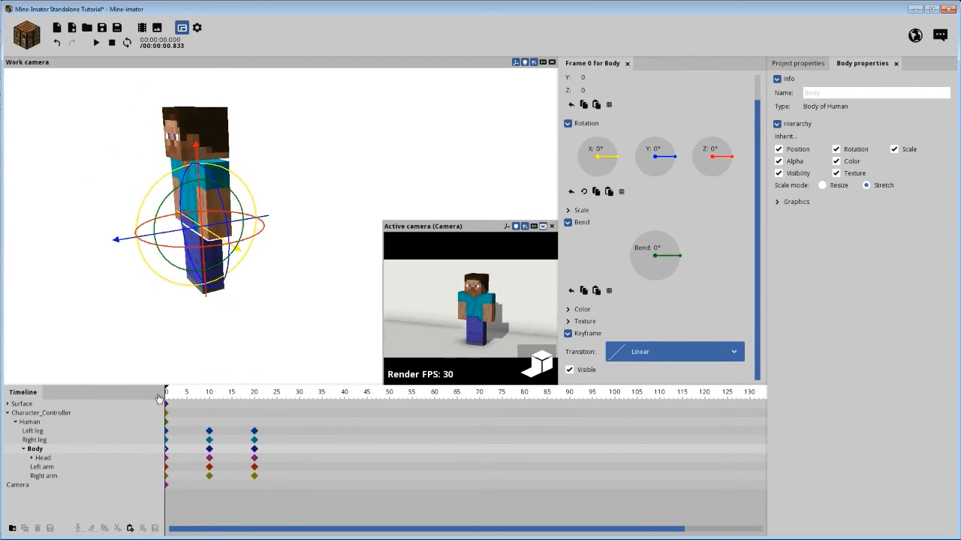
key(Return)
key(Return)
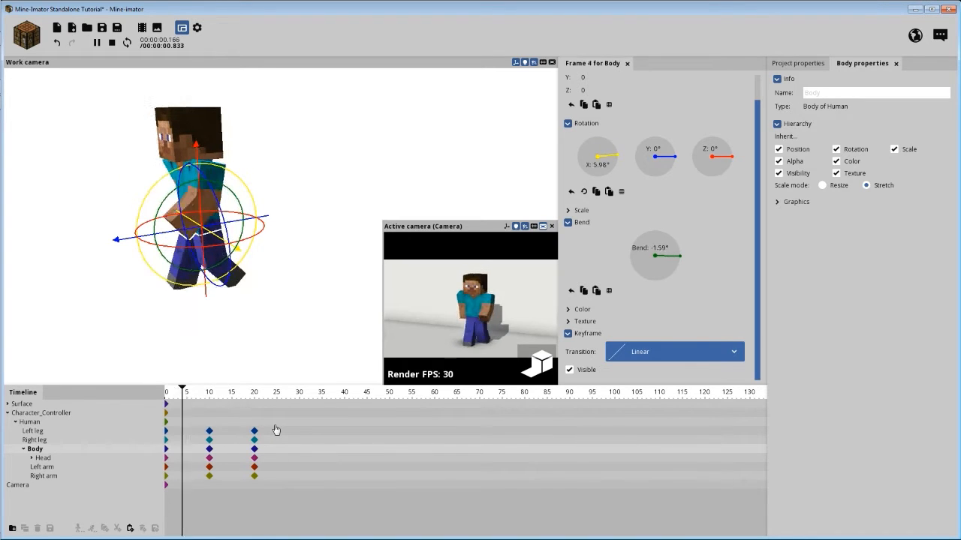
key(Return)
key(Return)
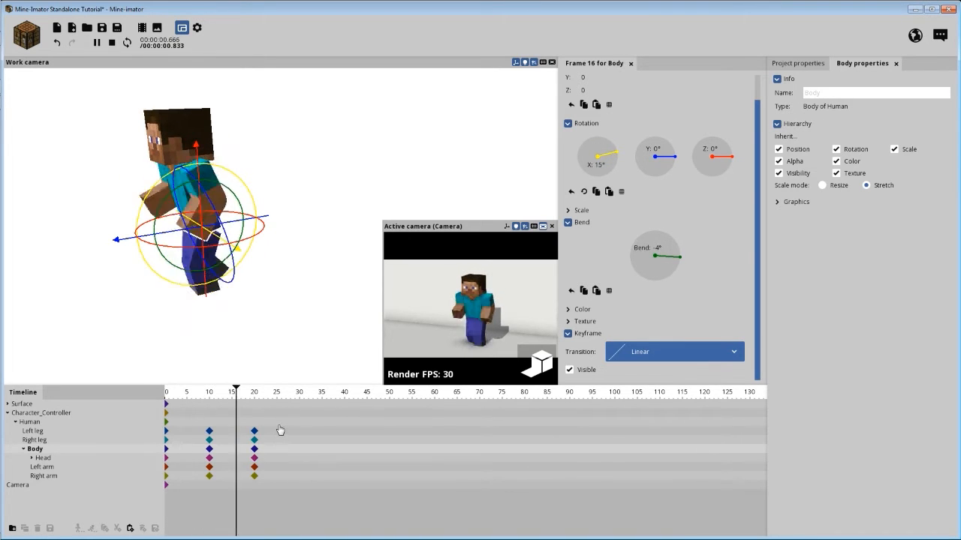
key(Return)
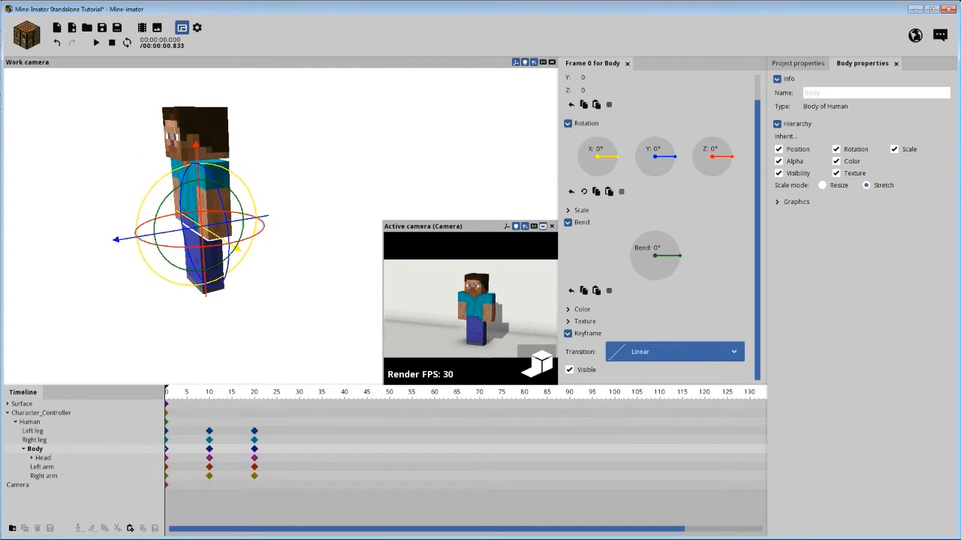
drag(195, 330, 334, 319)
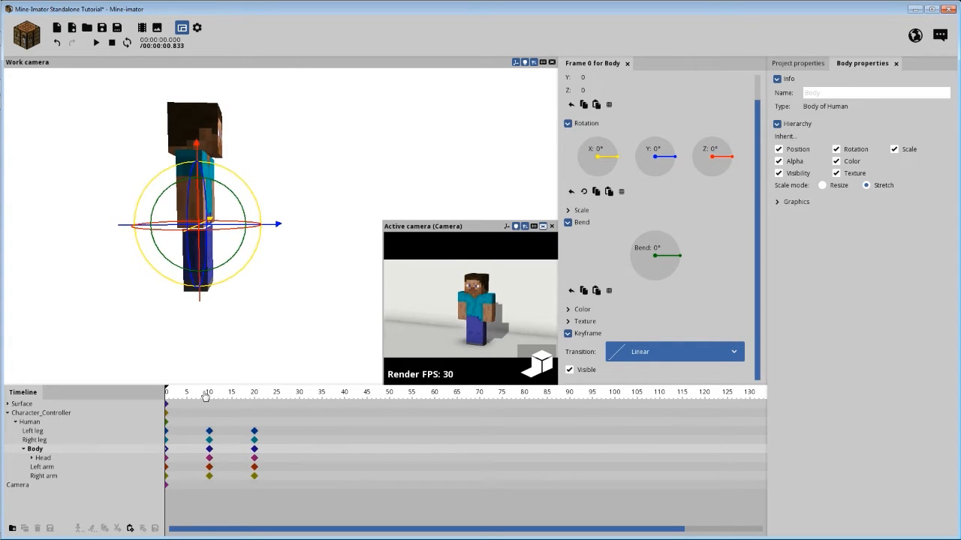
drag(205, 396, 167, 430)
key(space)
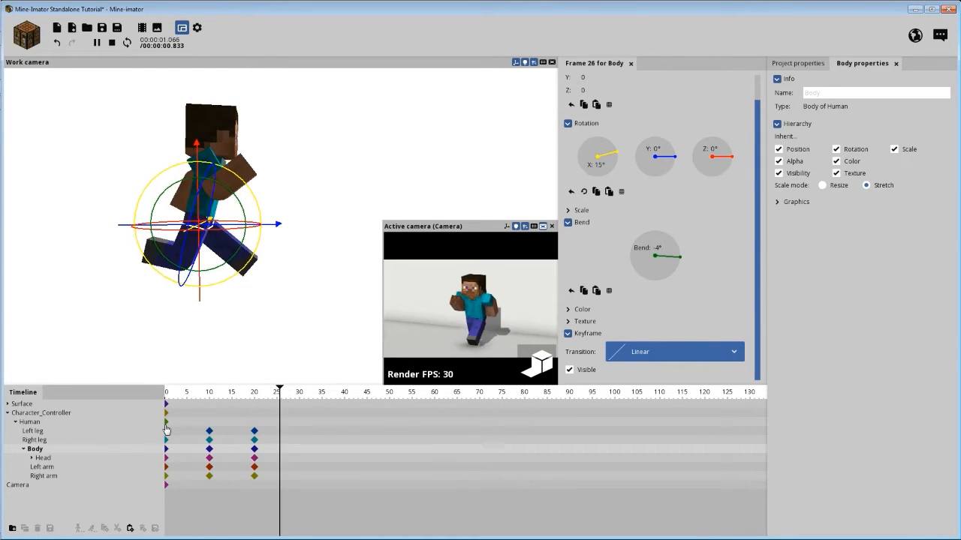
key(space)
Step: Add a keyframe for the left leg at frame 15
click(222, 399)
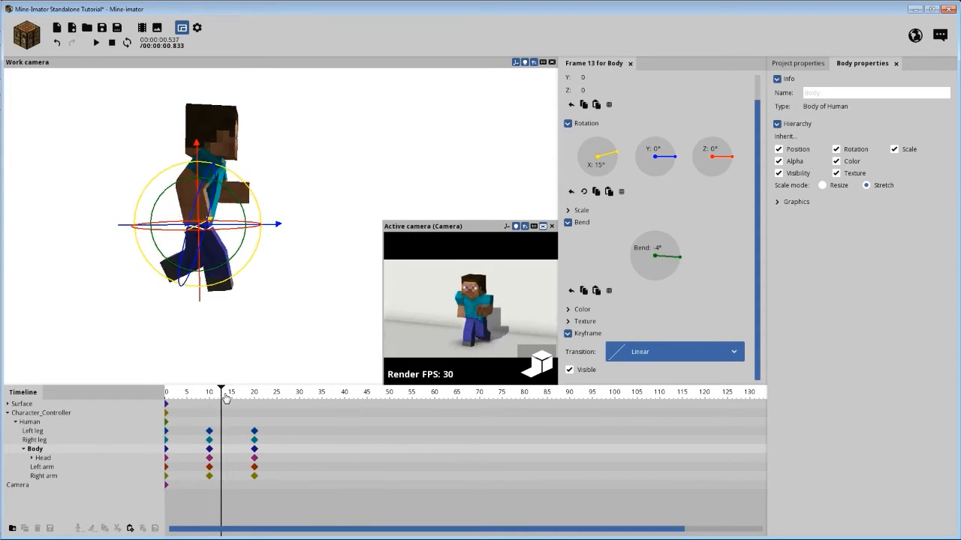
drag(225, 398, 236, 400)
ctrl+scroll(228, 426, up, 3)
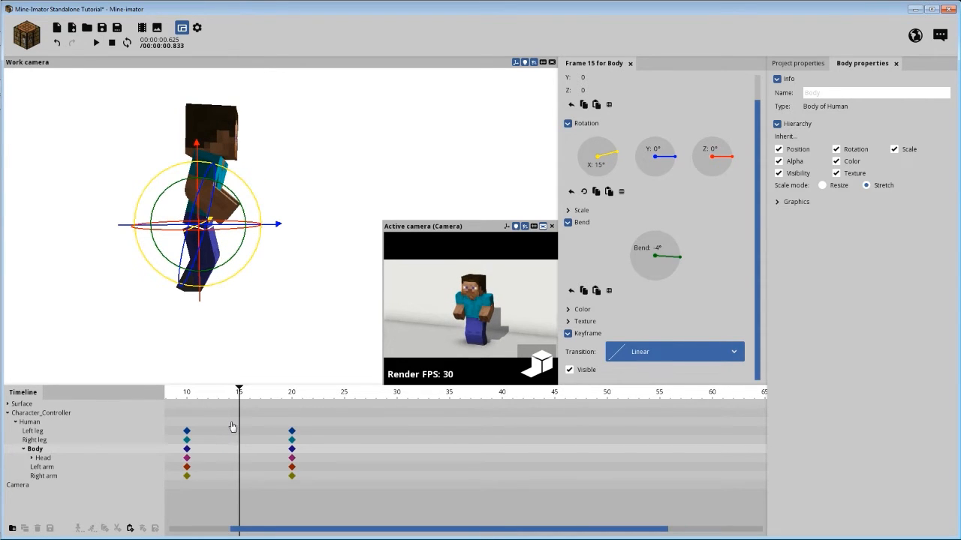
click(240, 433)
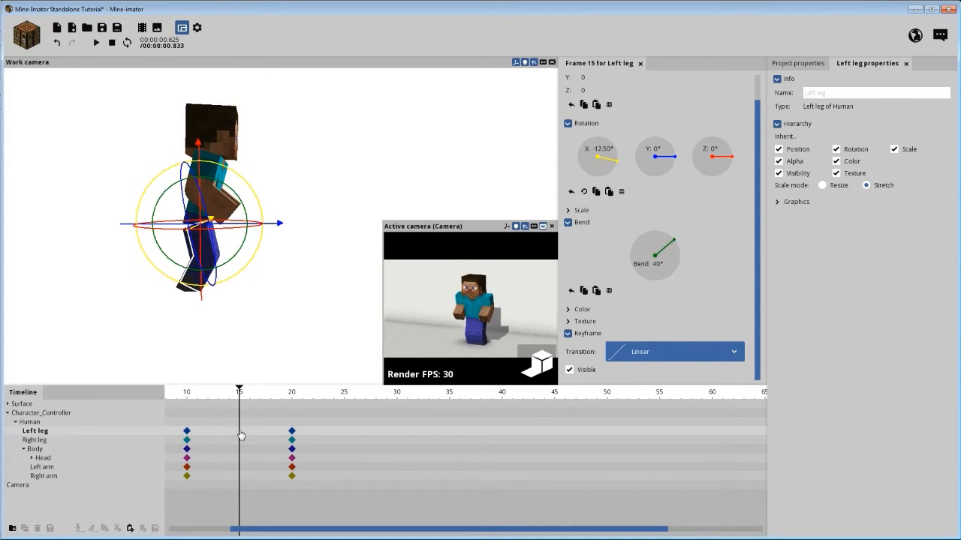
mouse_move(235, 398)
mouse_down()
mouse_move(185, 399)
mouse_move(239, 402)
mouse_up()
click(241, 433)
Step: Try a 55° bend on the left leg at frame 15 and settle on 65°
drag(331, 143, 112, 142)
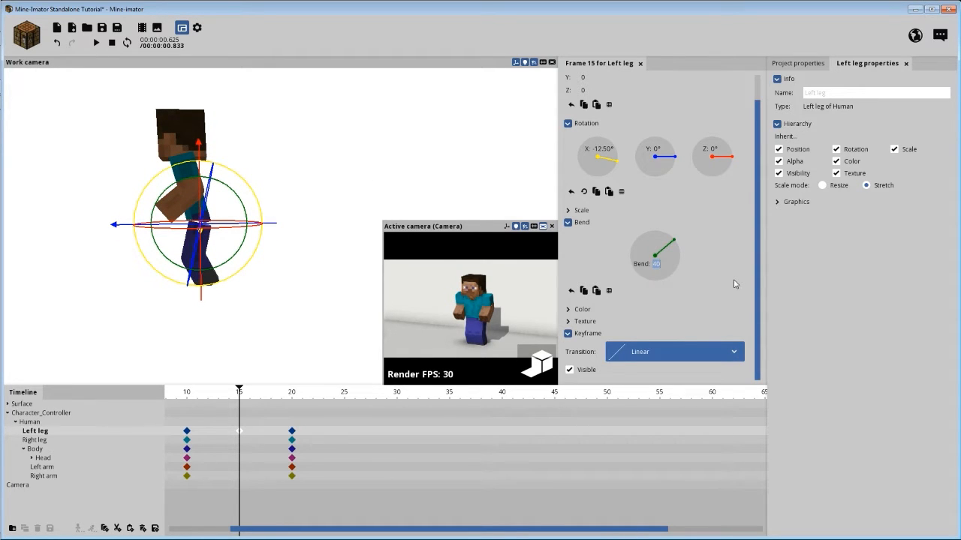
text(55)
key(Return)
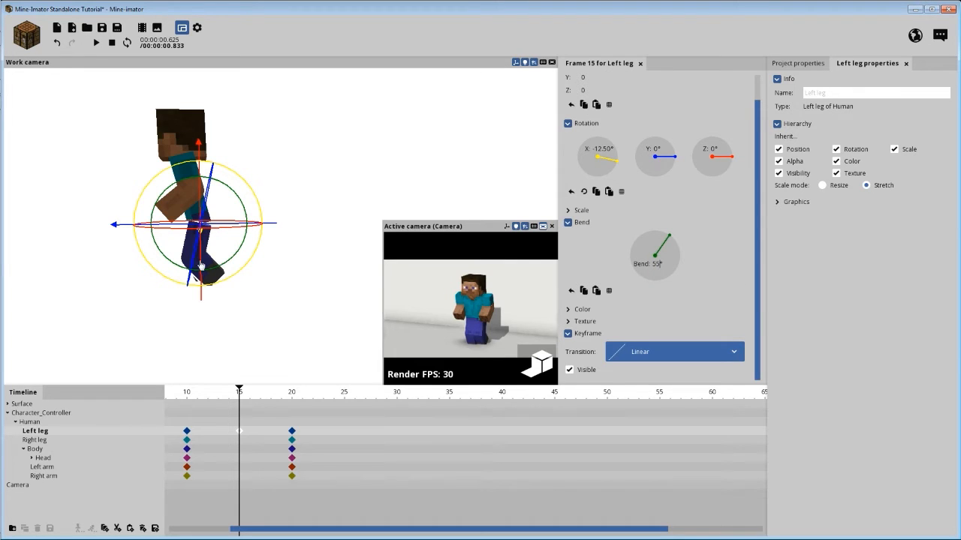
mouse_move(257, 299)
mouse_down()
mouse_move(308, 280)
mouse_move(283, 298)
mouse_move(296, 302)
mouse_move(263, 292)
mouse_up()
scroll(263, 293, up, 1)
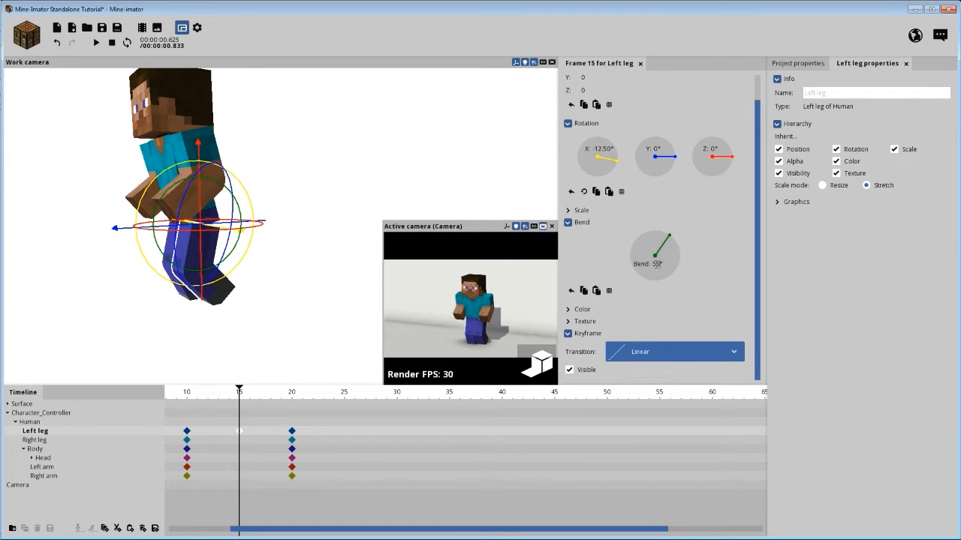
text(6)
key(Return)
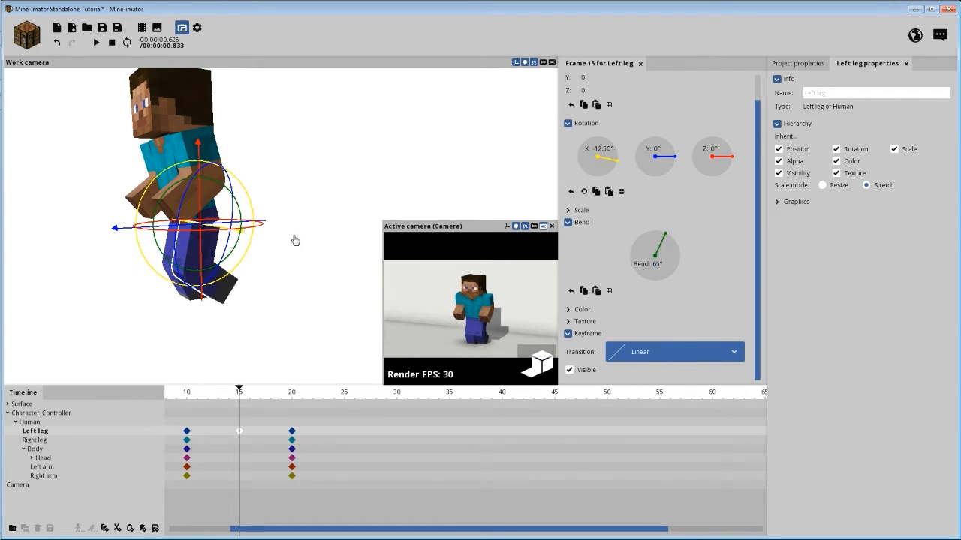
drag(295, 240, 330, 223)
drag(333, 165, 143, 169)
scroll(333, 165, down, 4)
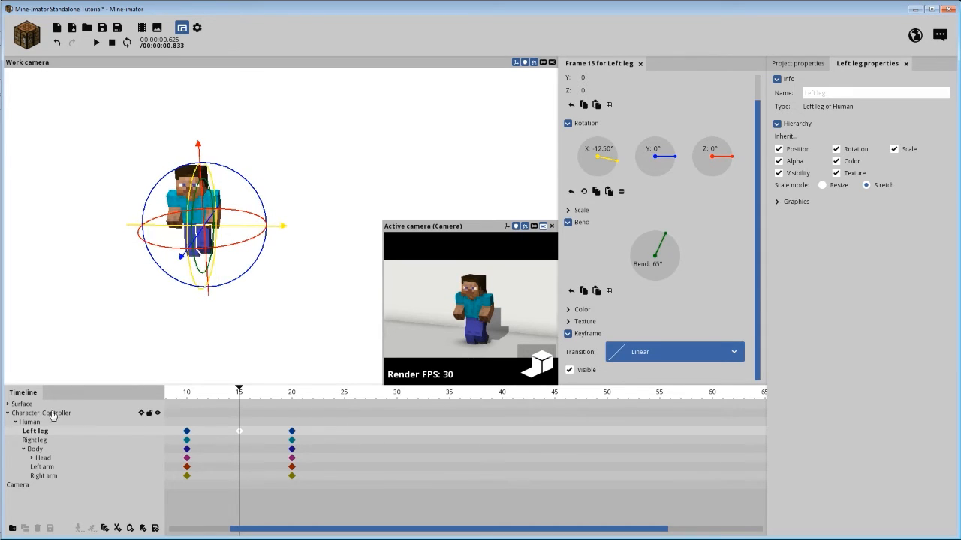
click(23, 404)
click(8, 404)
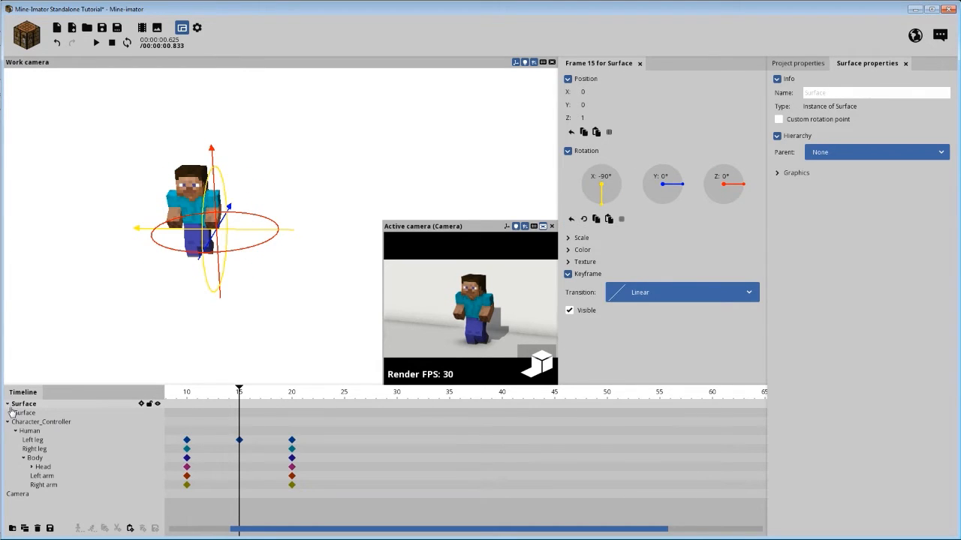
click(9, 404)
drag(325, 292, 274, 251)
Step: Check the left leg's pose from the side and add a right leg keyframe at frame 15
click(240, 433)
right_drag(330, 251, 280, 245)
scroll(255, 363, up, 5)
drag(166, 303, 315, 300)
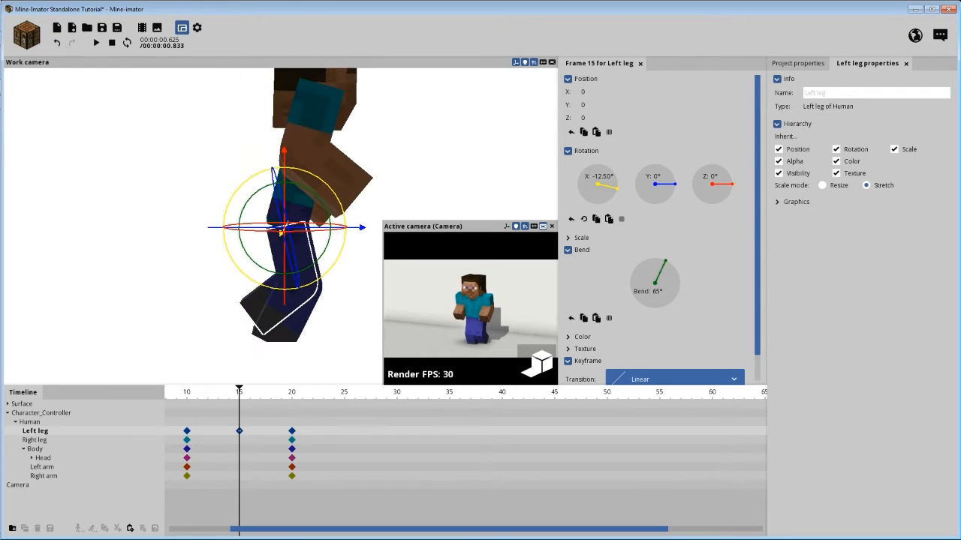
drag(225, 393, 240, 445)
click(240, 444)
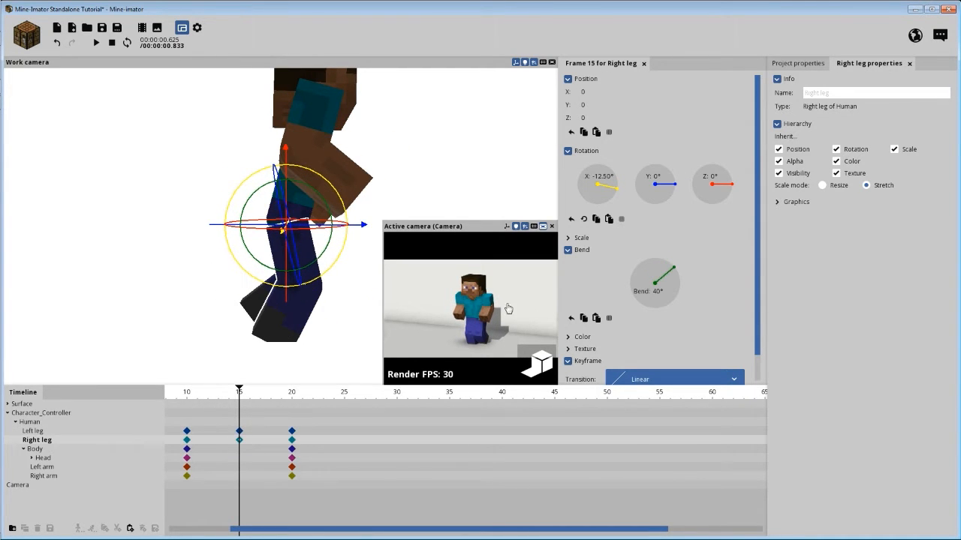
Step: Try straightening the right leg at frame 15 by reducing its bend to 13°
drag(674, 275, 675, 284)
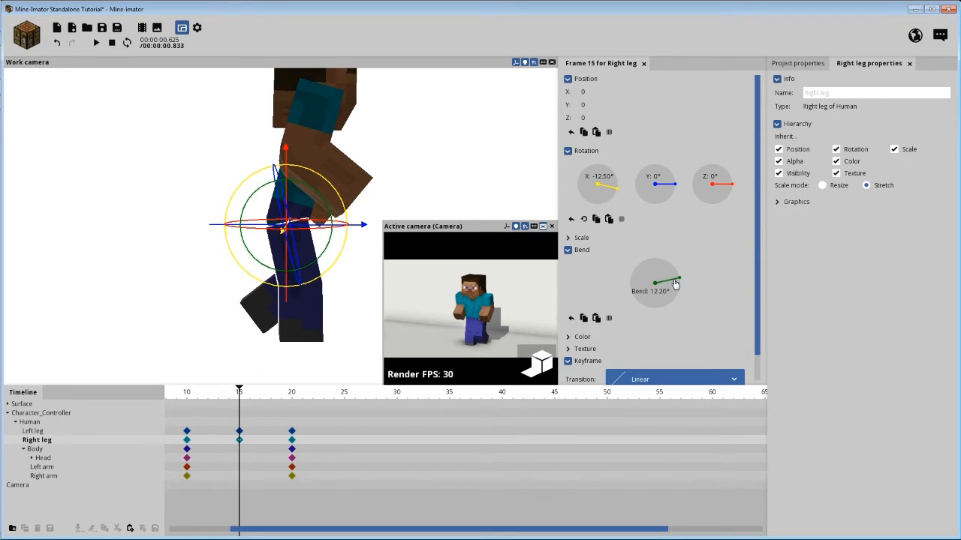
click(658, 292)
right_click(675, 296)
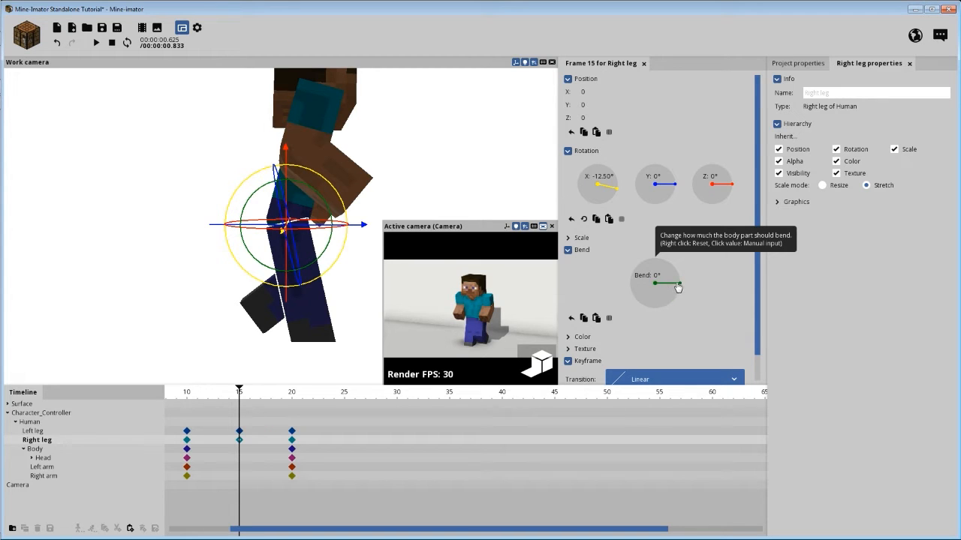
mouse_move(678, 287)
mouse_down()
mouse_move(673, 294)
mouse_move(685, 282)
mouse_up()
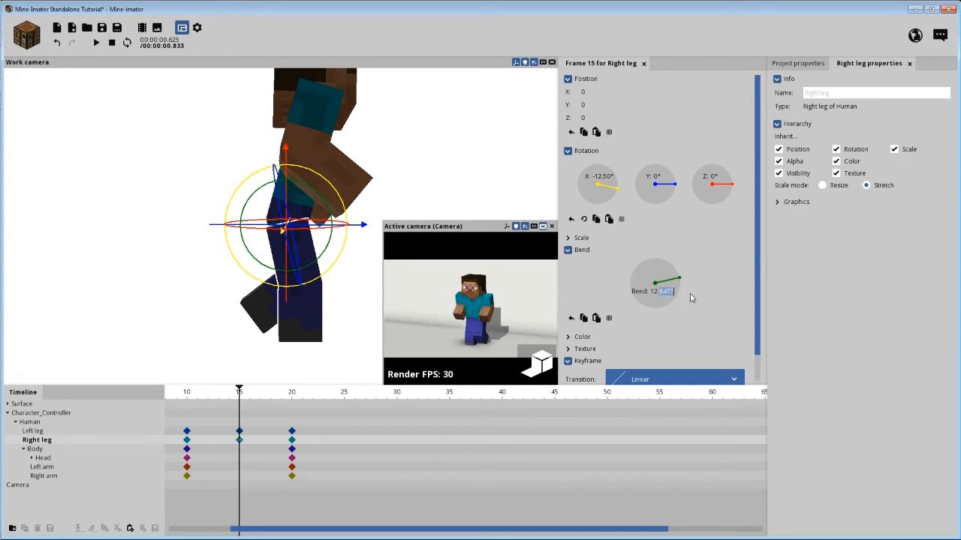
text(0)
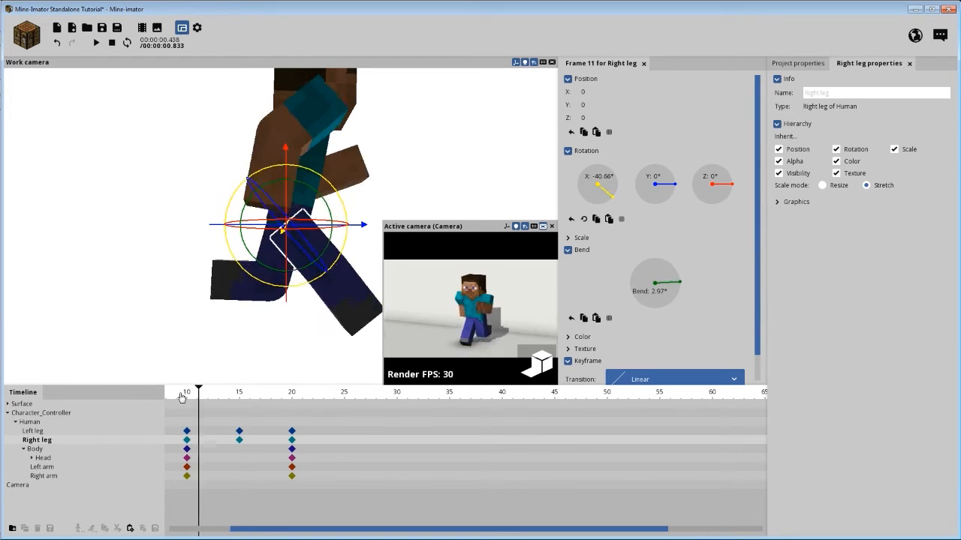
Step: Remove the right leg's keyframe at frame 15 and select the right leg again
drag(202, 386, 240, 457)
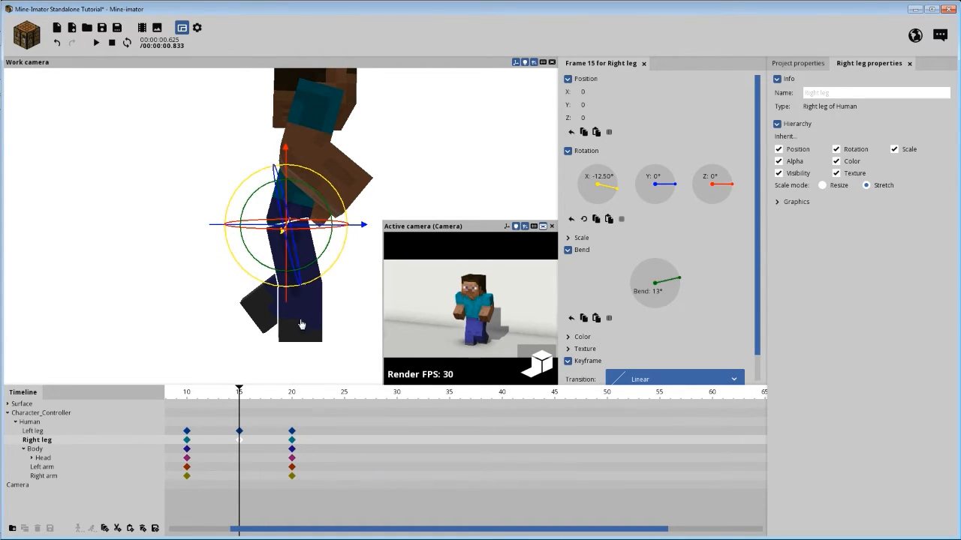
click(275, 373)
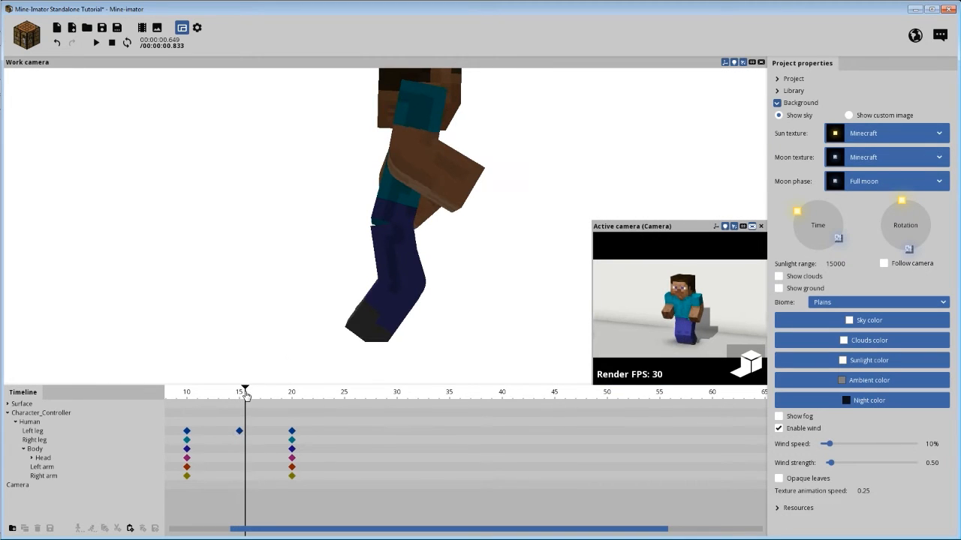
click(244, 446)
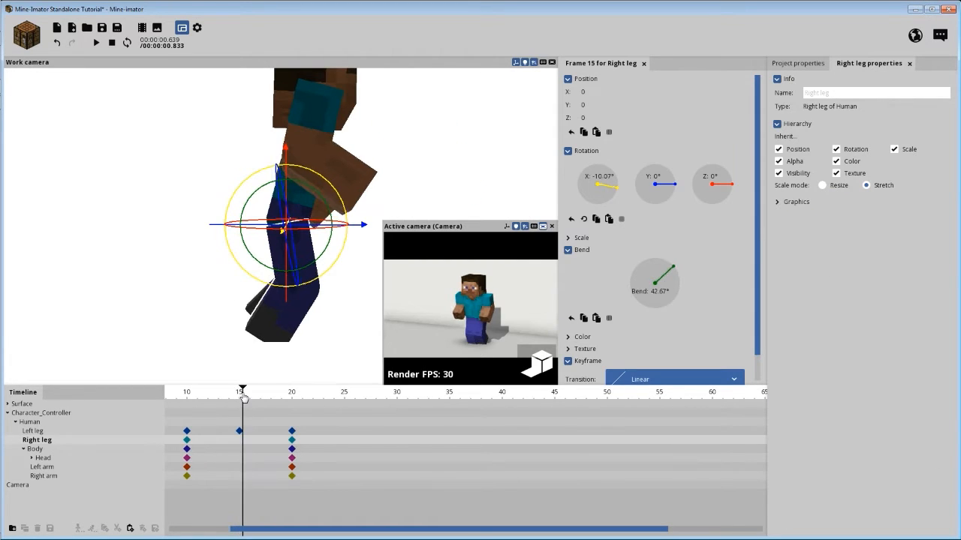
Step: Step back and forth through frames 15 to 18 and examine the right leg's in-between pose
drag(241, 396, 261, 403)
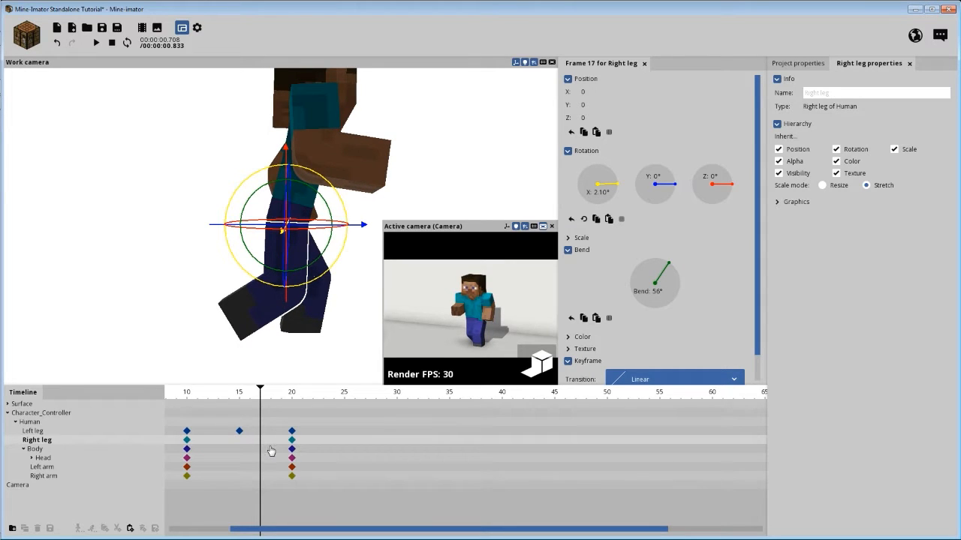
key(Right)
key(Left)
key(Right)
key(Right)
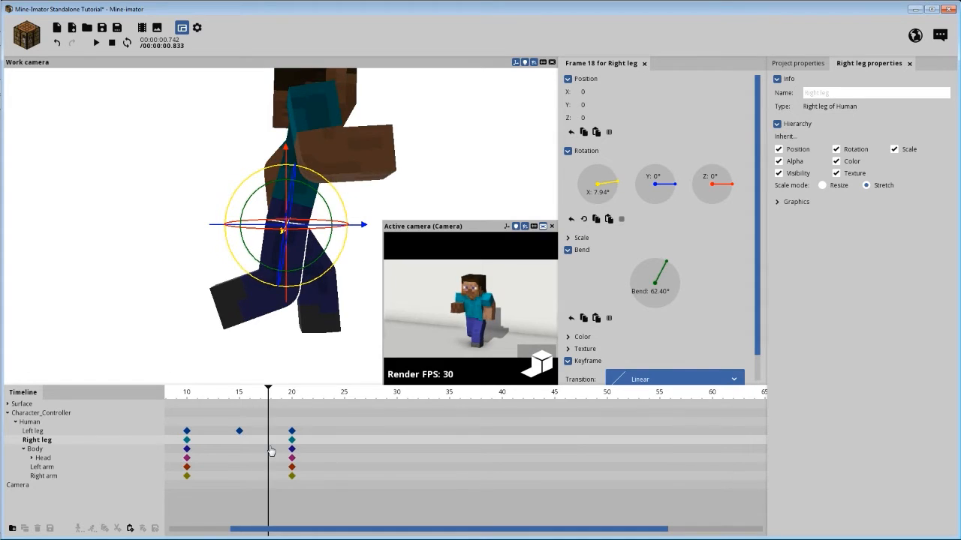
key(Left)
key(Left)
key(Left)
key(Right)
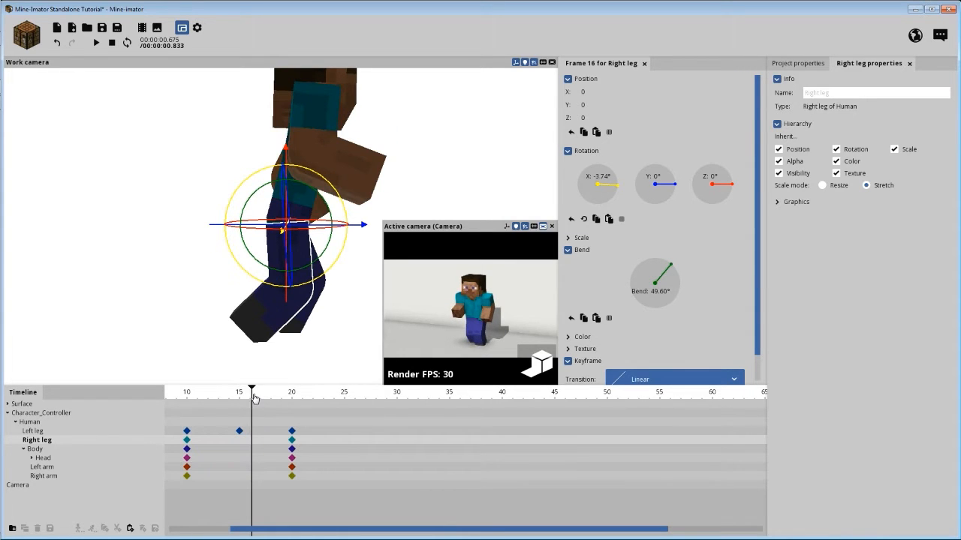
drag(253, 398, 261, 399)
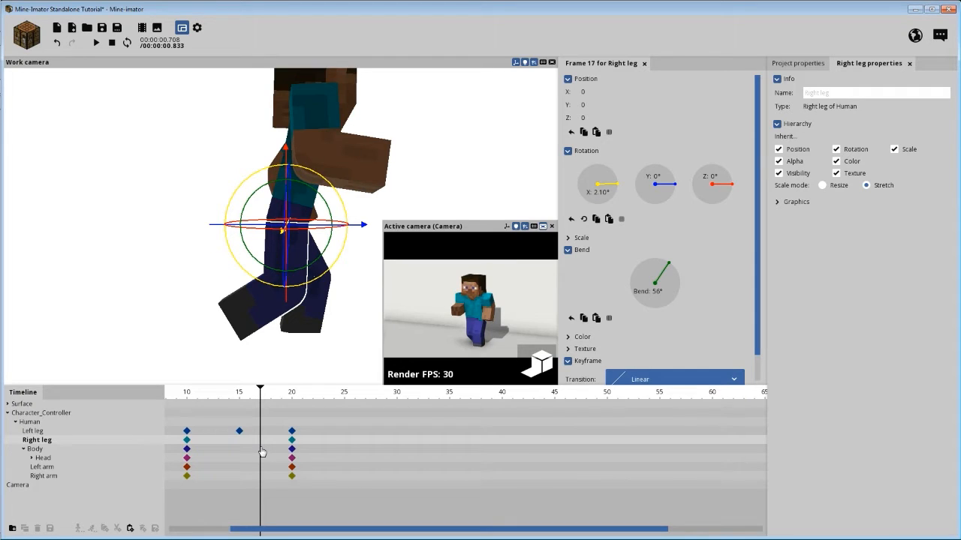
Step: Try a right leg keyframe at frame 16 with its bend reset to 0°, and remove that keyframe
click(250, 444)
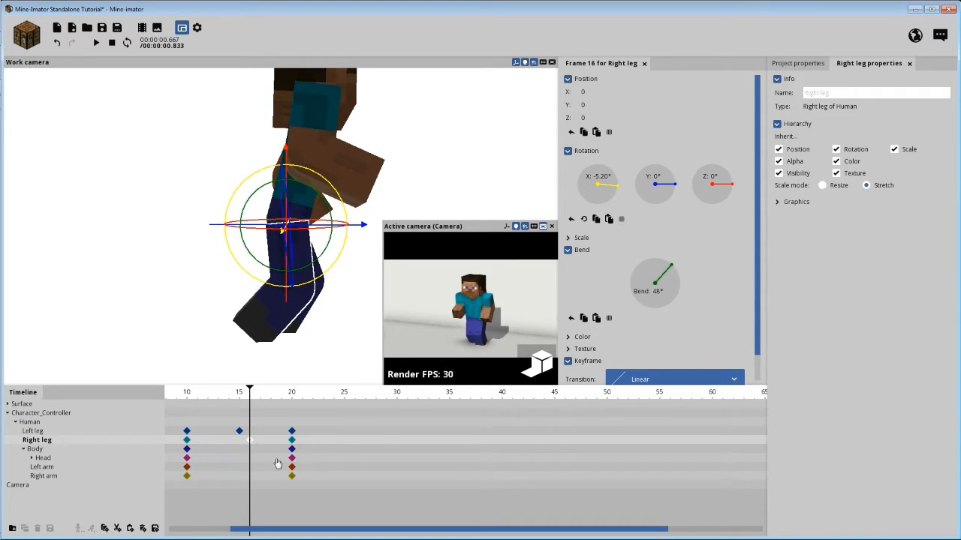
right_click(664, 292)
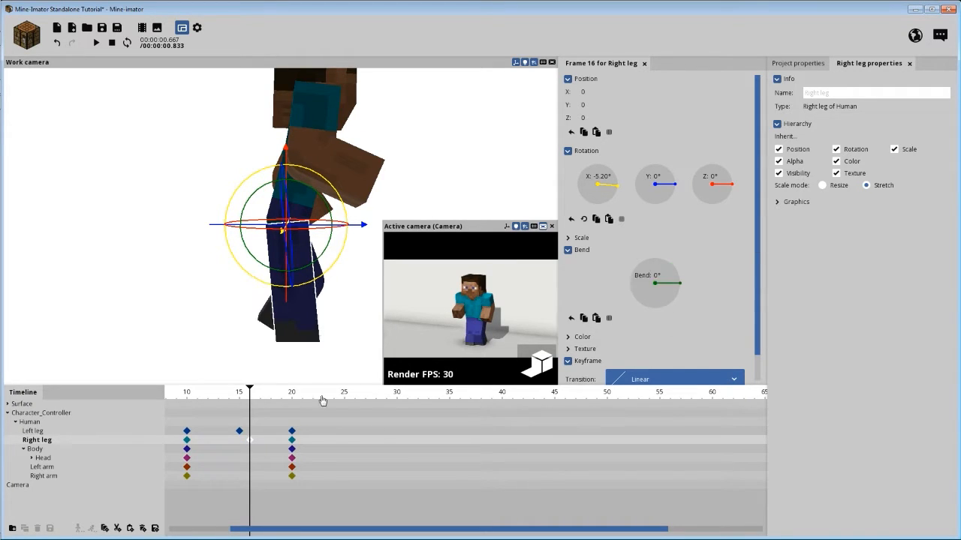
drag(250, 396, 264, 449)
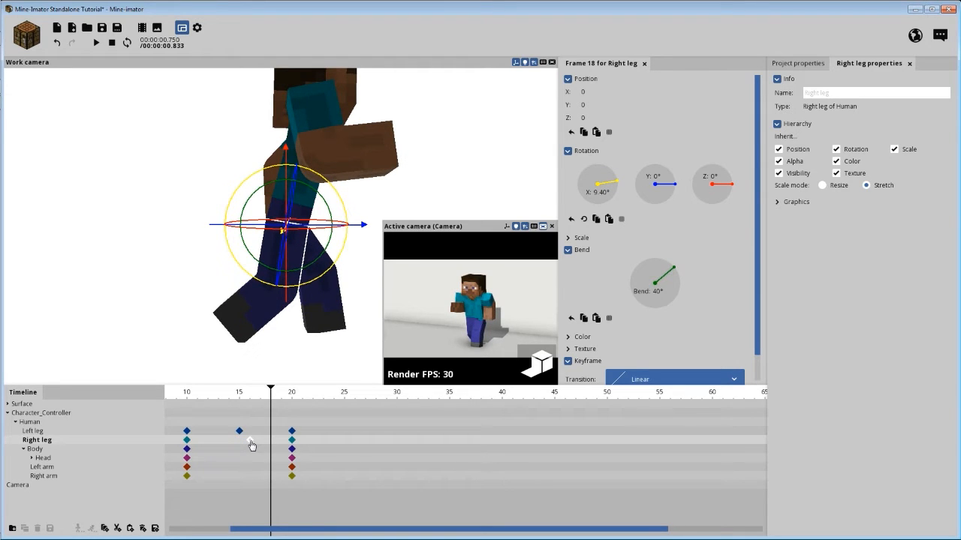
click(395, 448)
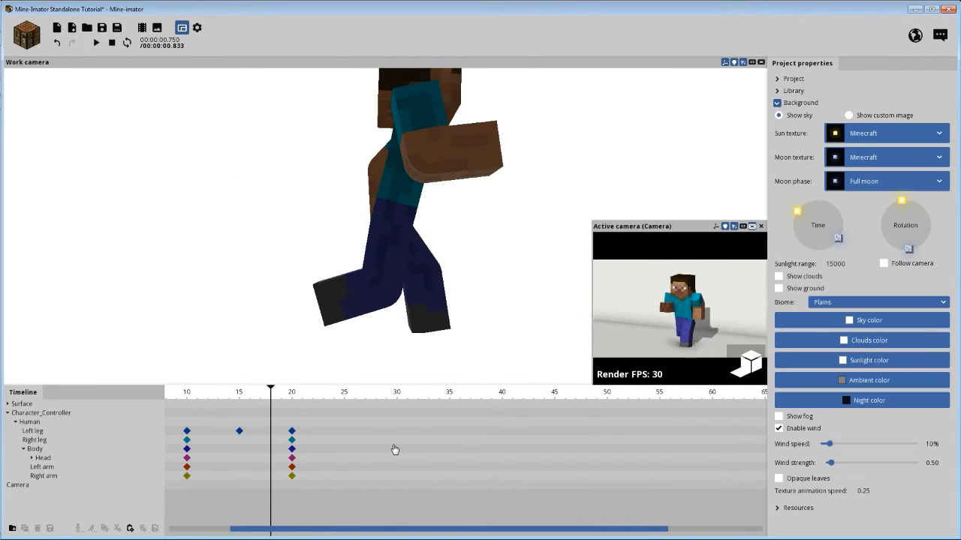
Step: Add a right leg keyframe at frame 15 with its bend reset to 0° and save the project
click(240, 443)
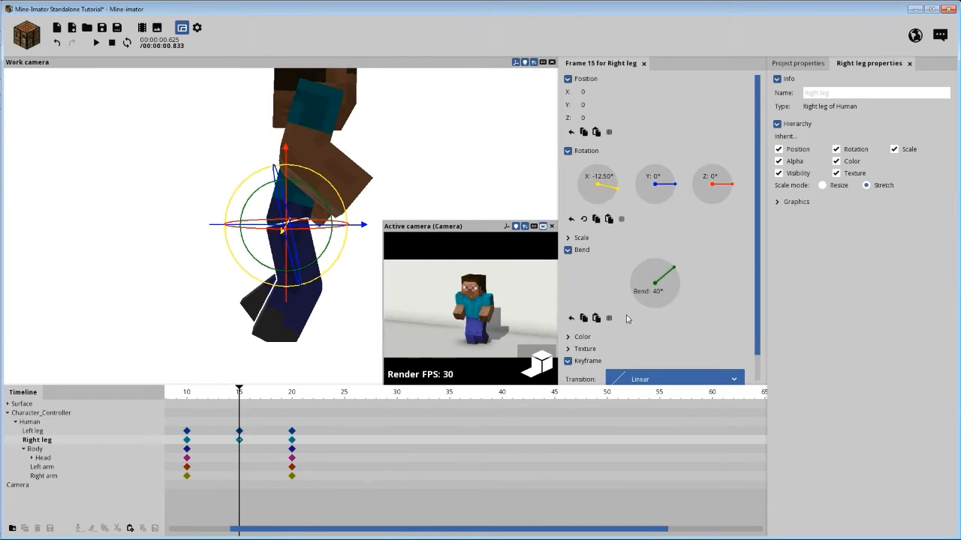
right_click(655, 291)
drag(244, 387, 329, 442)
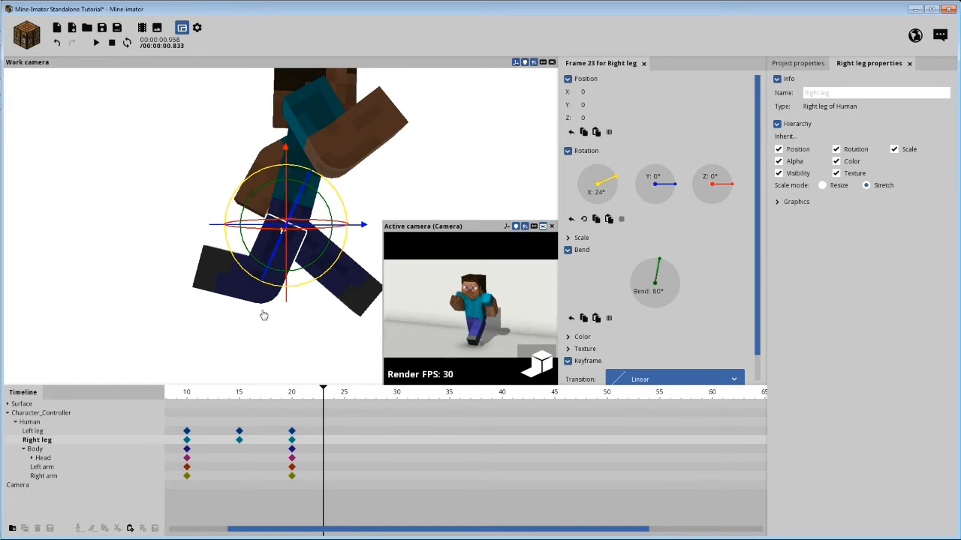
click(114, 31)
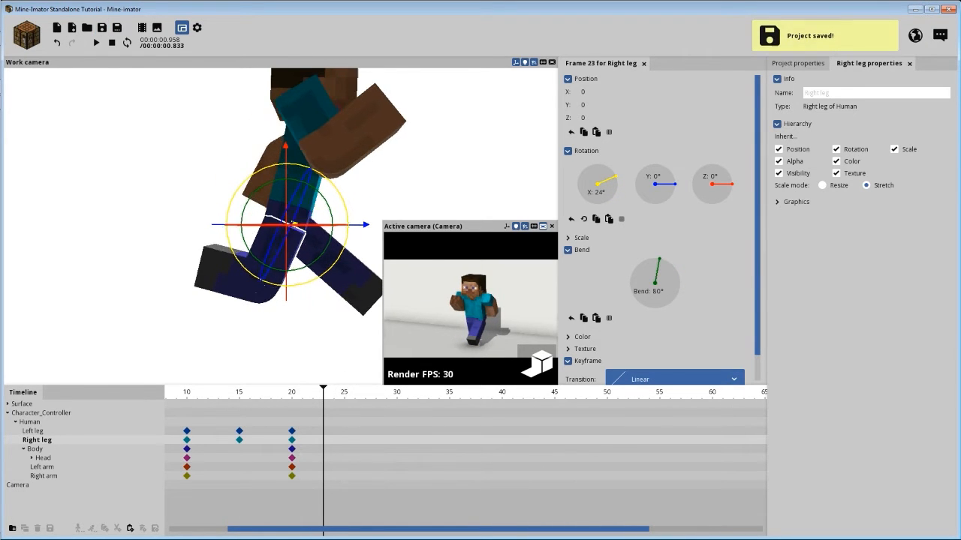
Step: Examine the whole character's run from the side between frames 9 and 20, checking the poses at frames 10, 15 and 20
scroll(384, 183, down, 3)
drag(379, 177, 356, 195)
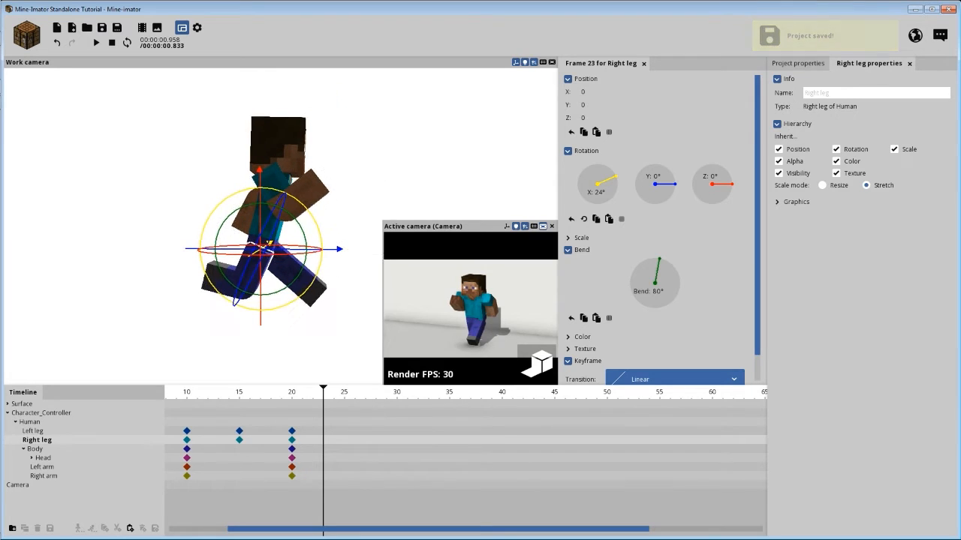
drag(265, 399, 168, 408)
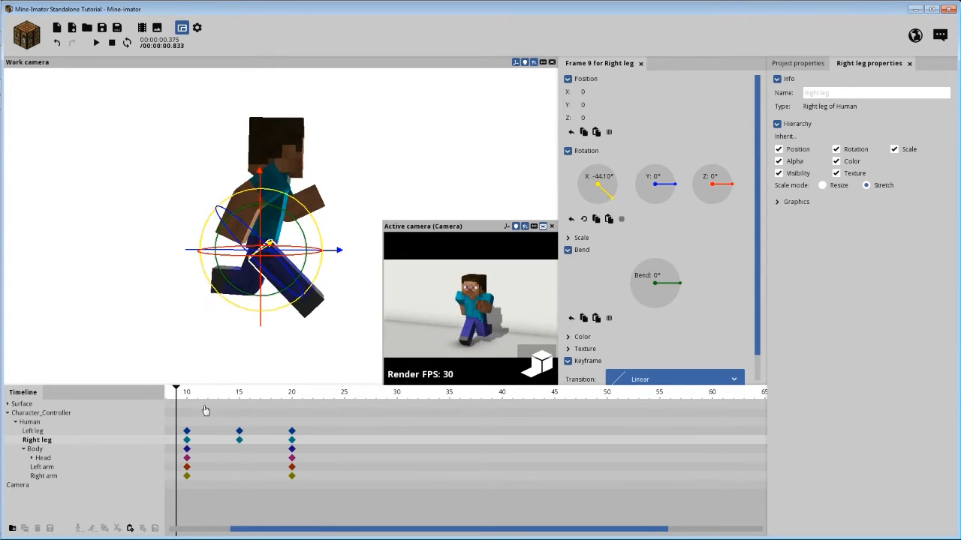
drag(300, 535, 230, 533)
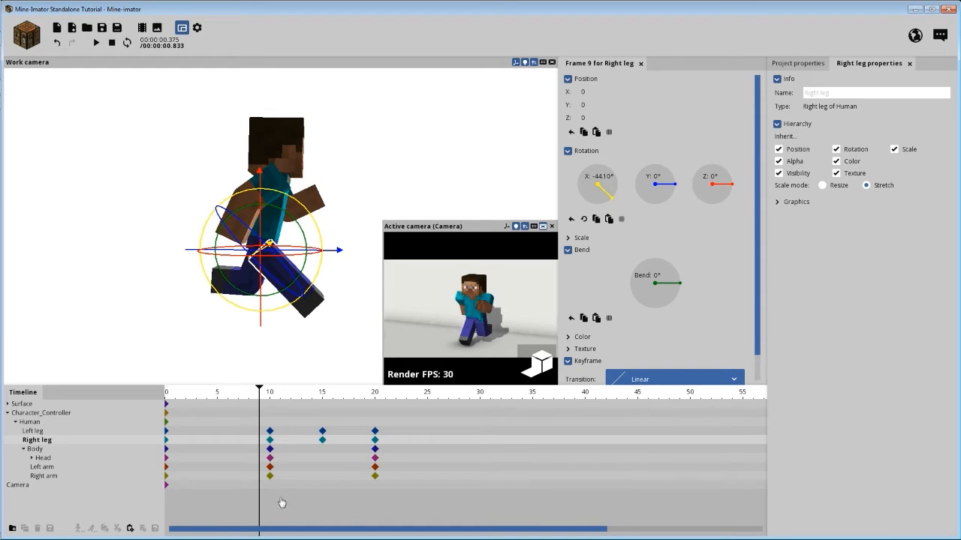
drag(250, 399, 376, 421)
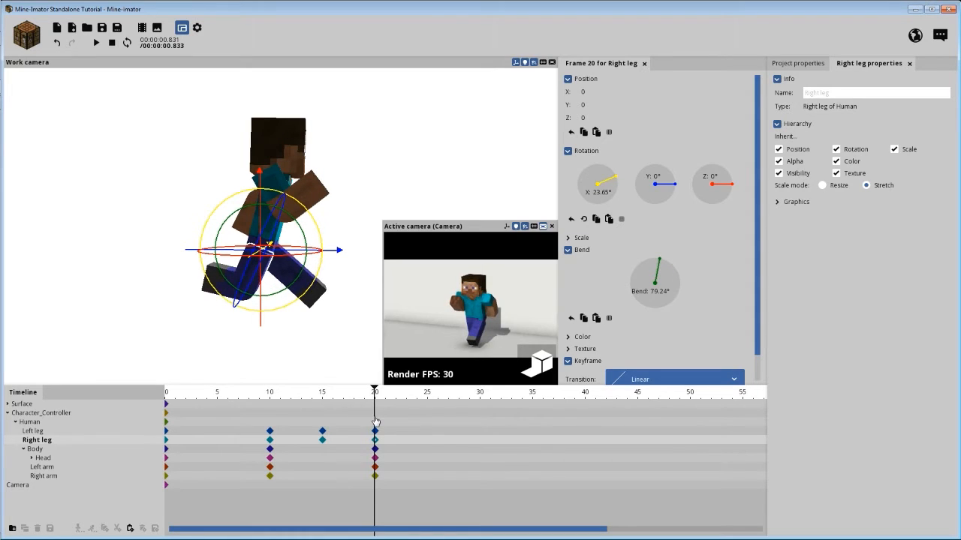
drag(280, 403, 270, 400)
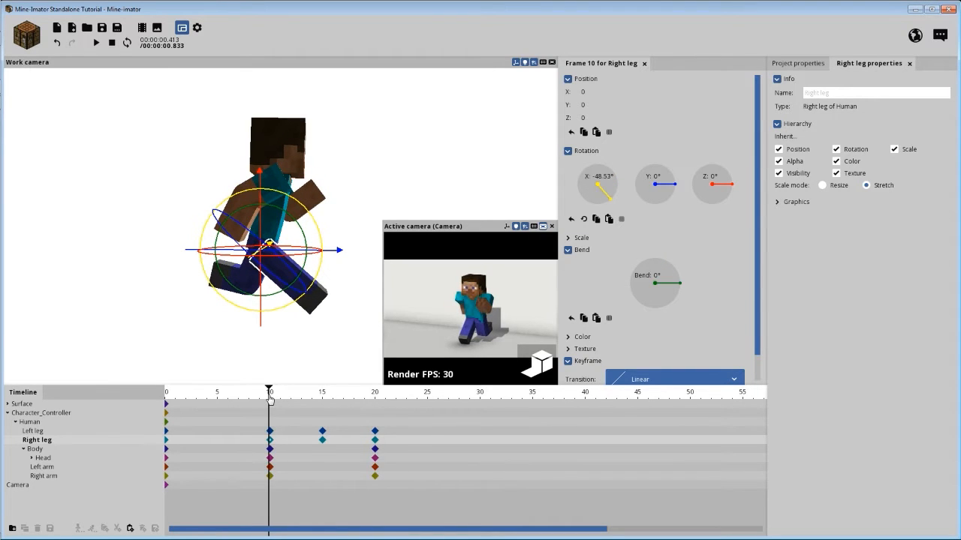
click(322, 440)
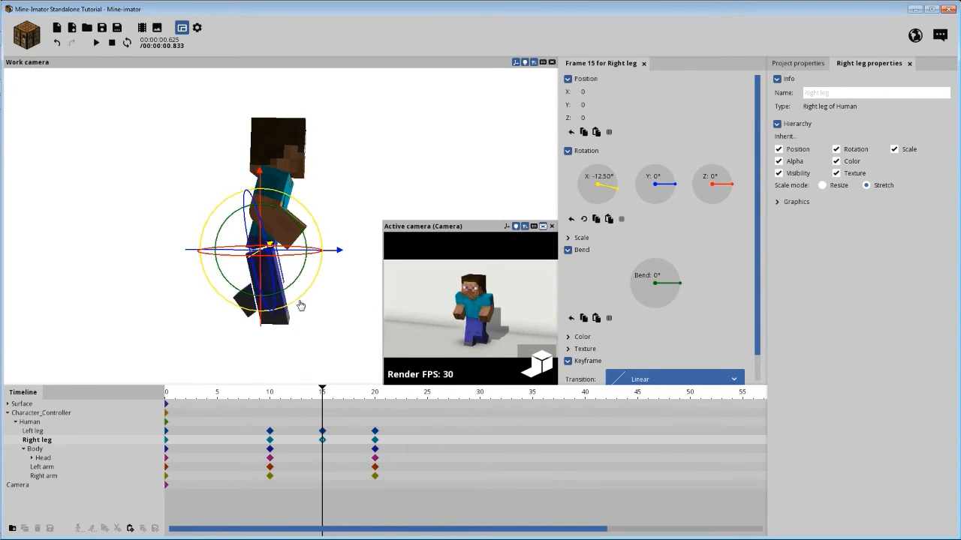
mouse_move(315, 407)
mouse_down()
mouse_move(306, 406)
mouse_move(330, 404)
mouse_move(300, 408)
mouse_move(313, 406)
mouse_up()
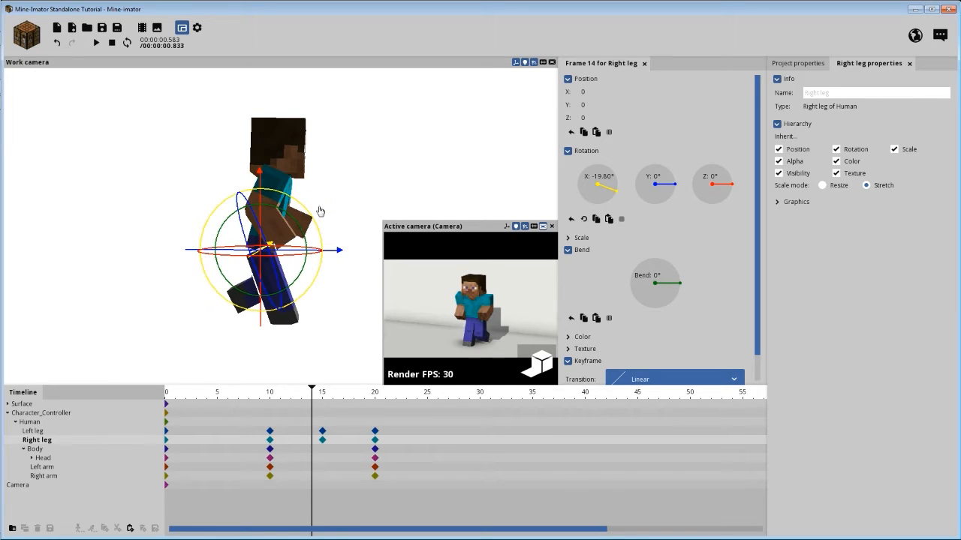
Step: Set the Character_Controller's Z position to 1 and save the project
click(38, 414)
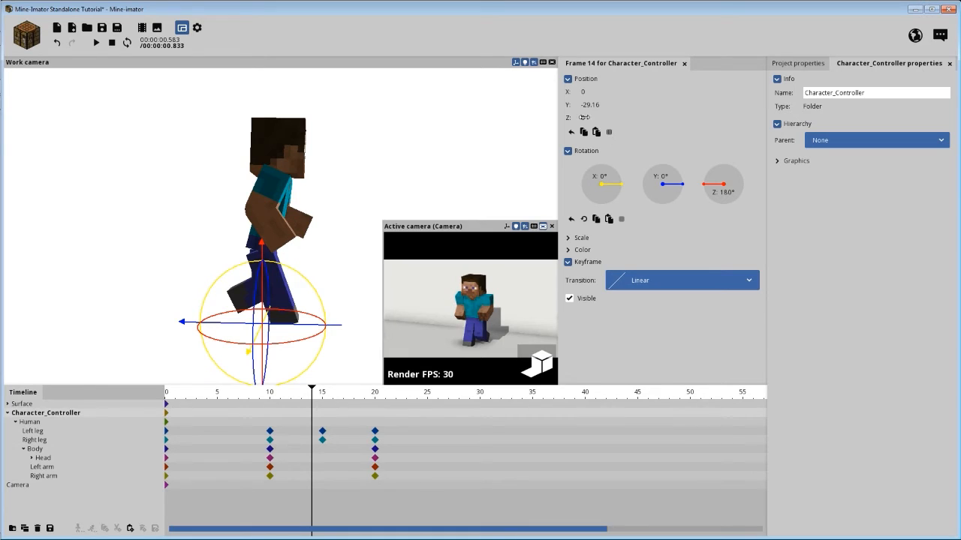
text(1)
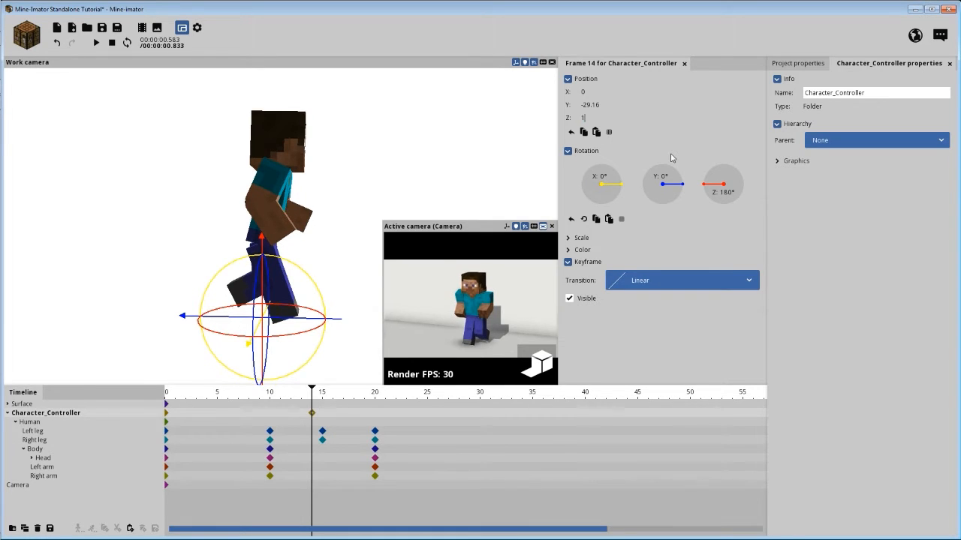
click(101, 32)
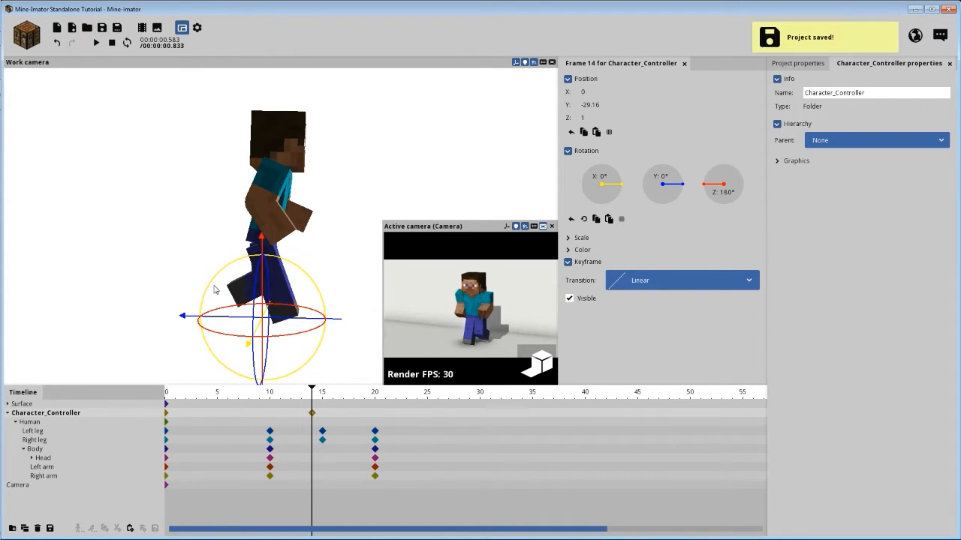
mouse_move(311, 392)
mouse_down()
mouse_move(165, 406)
mouse_move(395, 415)
mouse_move(263, 428)
mouse_move(301, 426)
mouse_move(338, 442)
mouse_up()
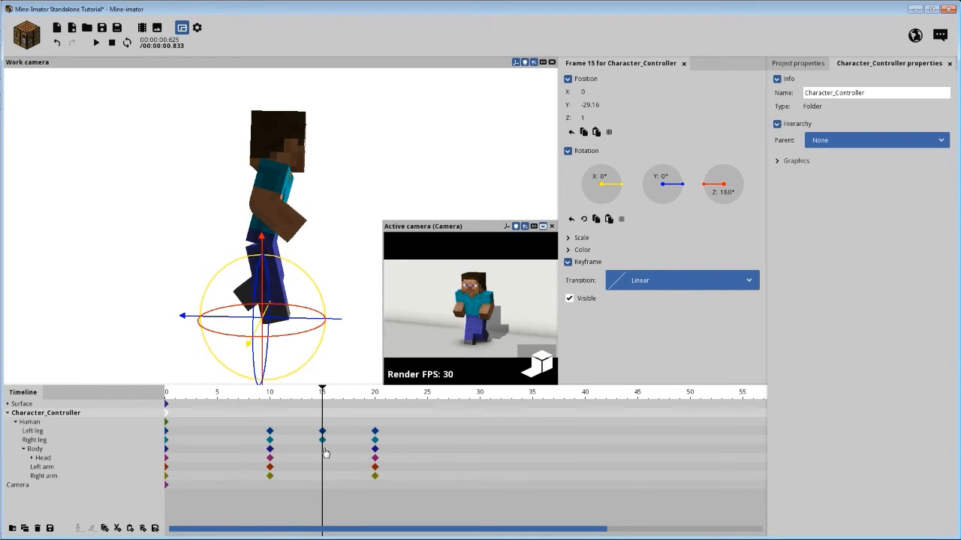
Step: Add a body keyframe at frame 15, rotate the body upright to about 7° on X, and reset its bend to 0°
click(325, 451)
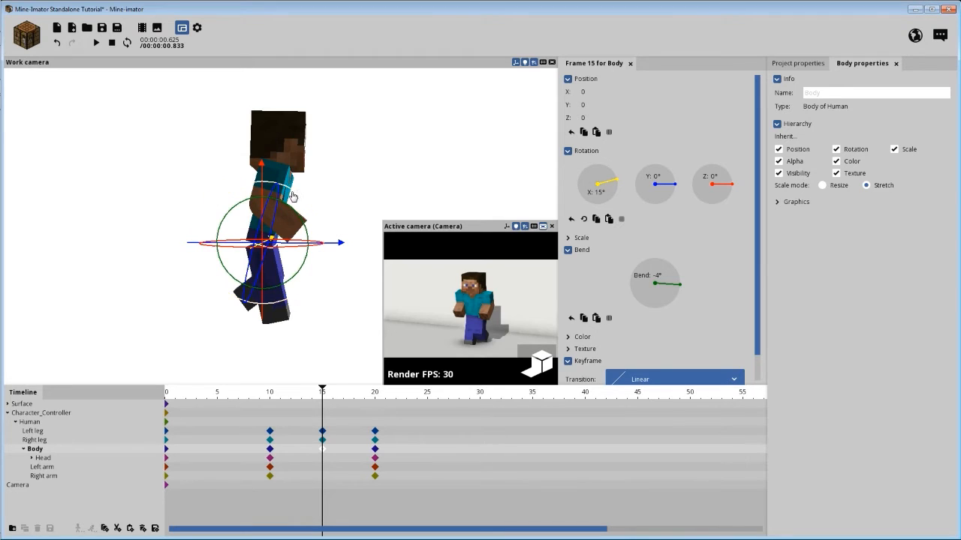
right_drag(367, 171, 361, 166)
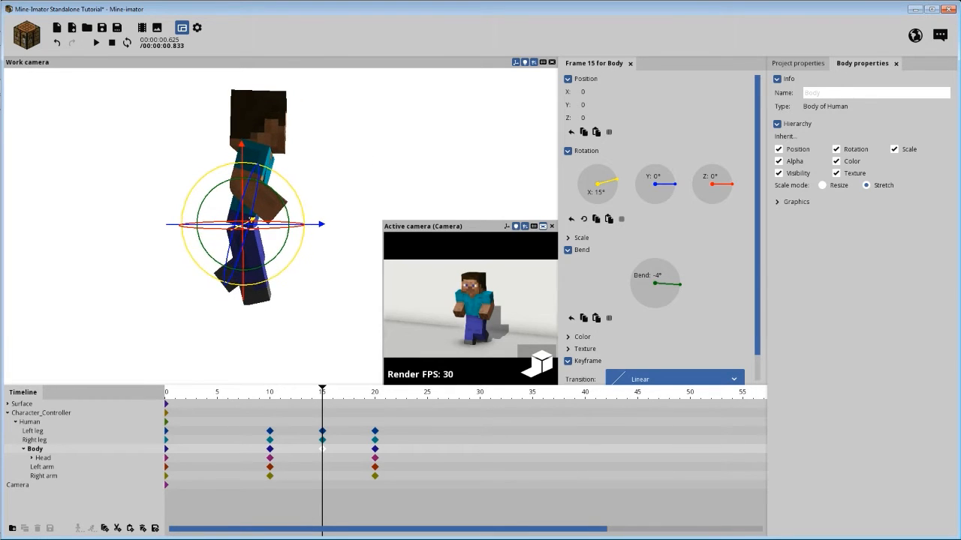
mouse_move(334, 147)
mouse_down()
mouse_move(322, 161)
mouse_move(345, 153)
mouse_move(334, 147)
mouse_up()
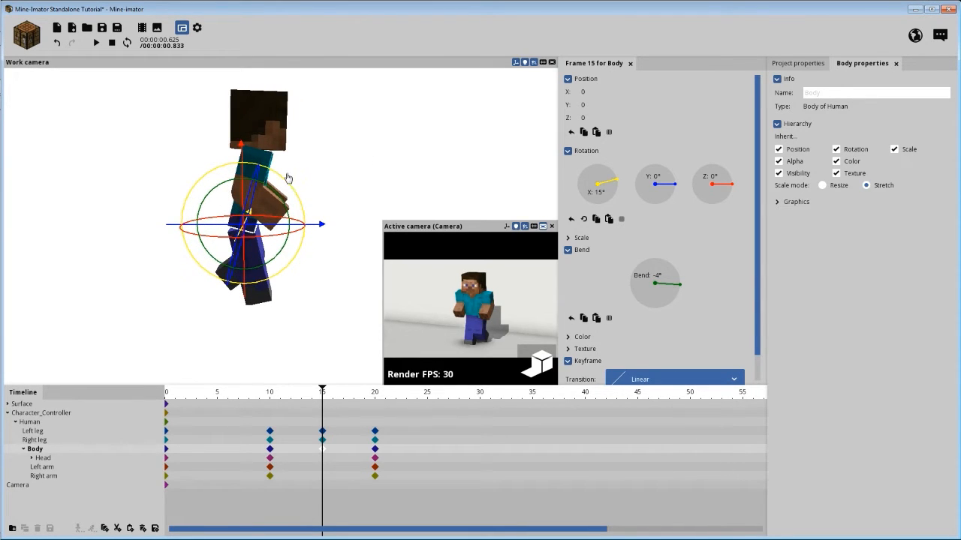
drag(288, 178, 275, 176)
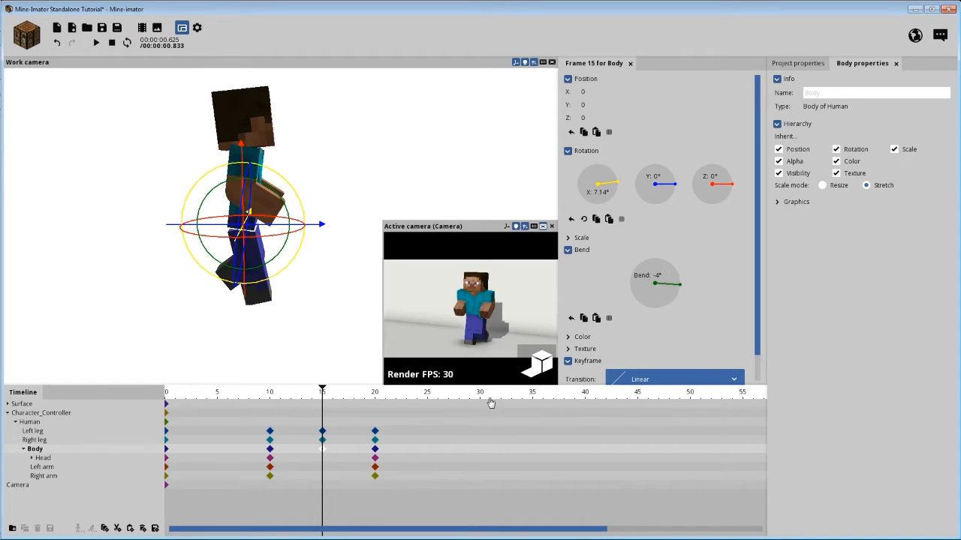
right_click(674, 290)
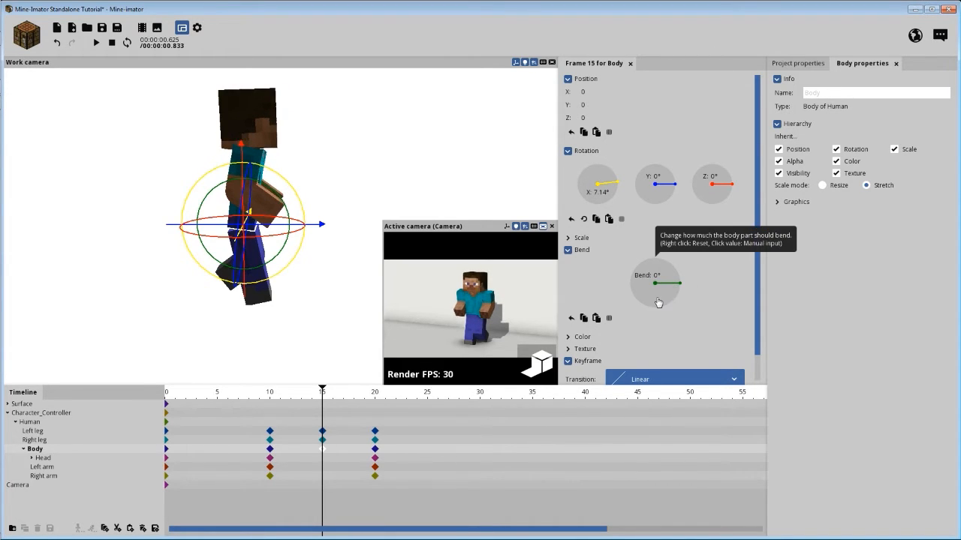
Step: Add a head keyframe at frame 15 and set the head's X rotation to -4°
click(322, 460)
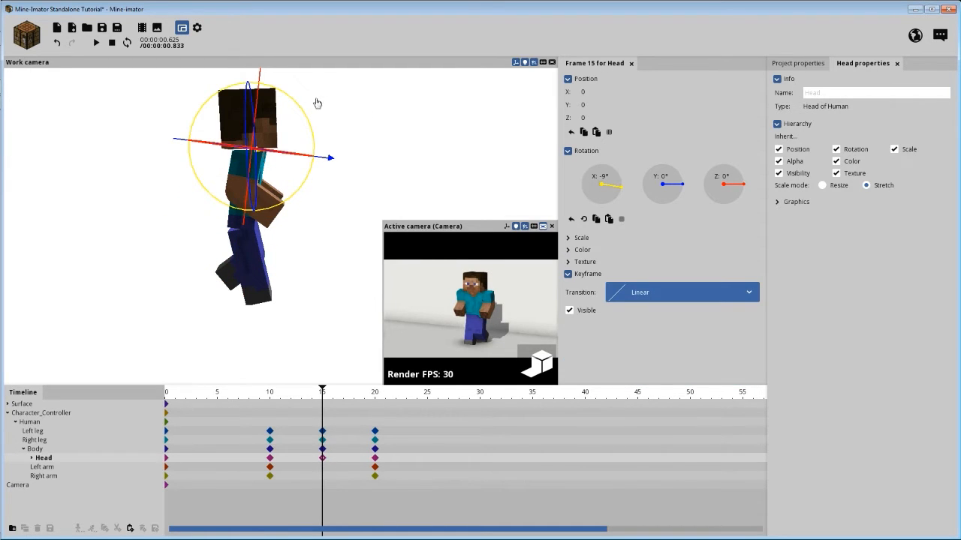
drag(298, 102, 300, 112)
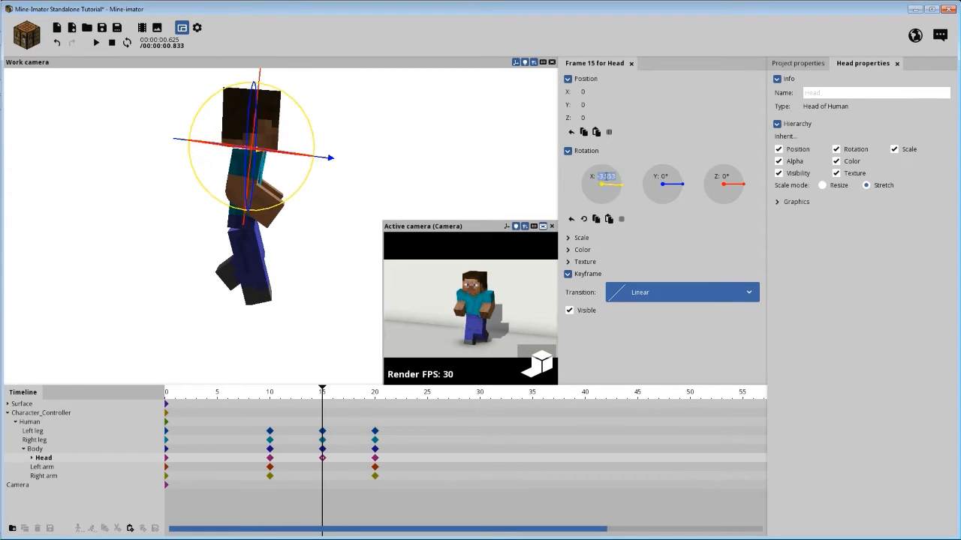
text(-4)
drag(284, 393, 274, 439)
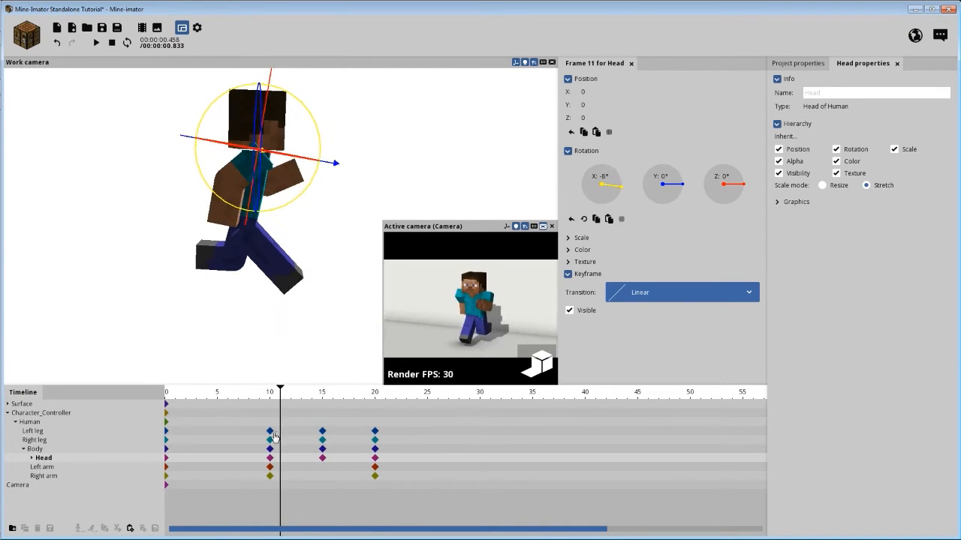
Step: Try a 3° body bend at frame 10 and save the project after checking the body around frame 20
click(270, 450)
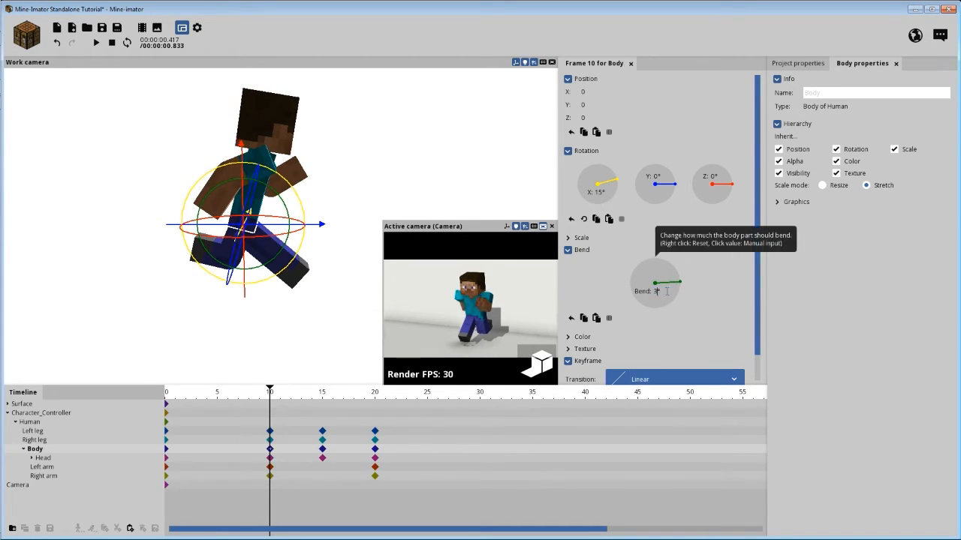
click(374, 449)
drag(345, 396, 357, 440)
click(102, 28)
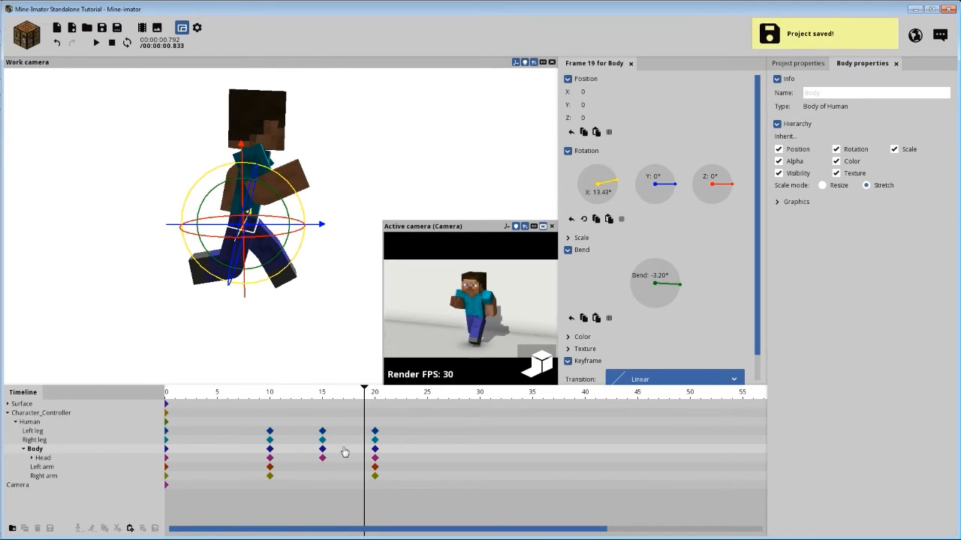
Step: Add a right arm keyframe at frame 15 with its bend reset to 0°
drag(277, 404, 294, 461)
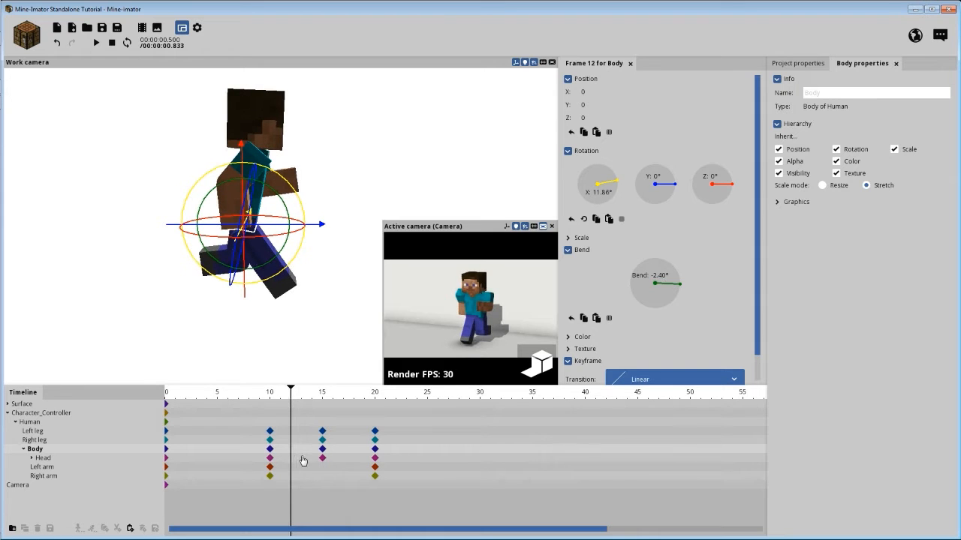
click(322, 480)
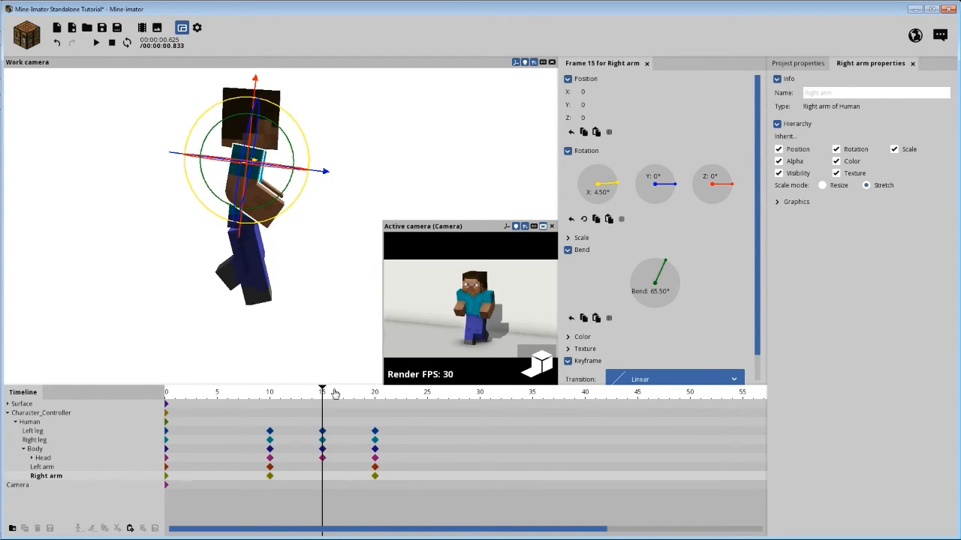
mouse_move(322, 395)
mouse_down()
mouse_move(264, 401)
mouse_move(321, 410)
mouse_up()
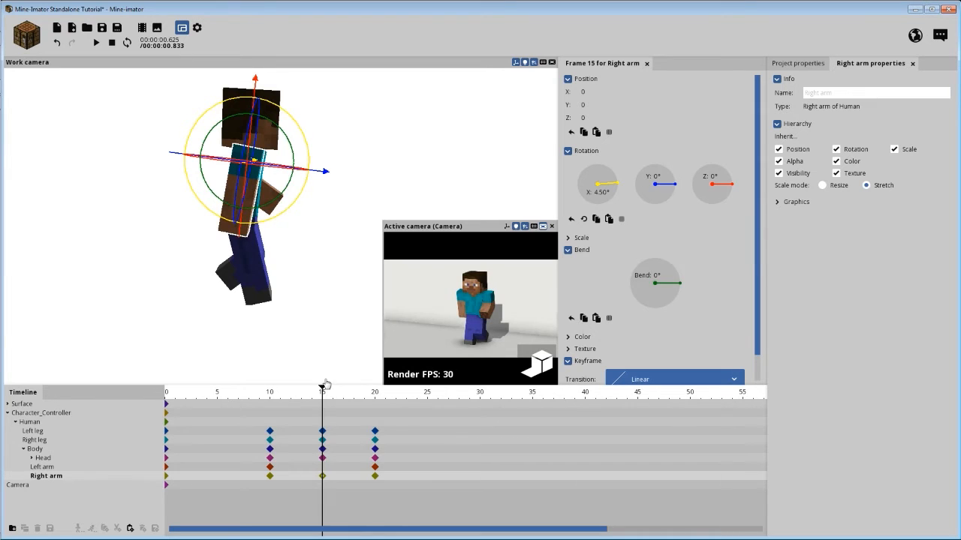
Step: Add a left arm keyframe at frame 15 and set its bend to 20°
drag(315, 399, 311, 425)
drag(418, 151, 165, 150)
drag(293, 398, 339, 469)
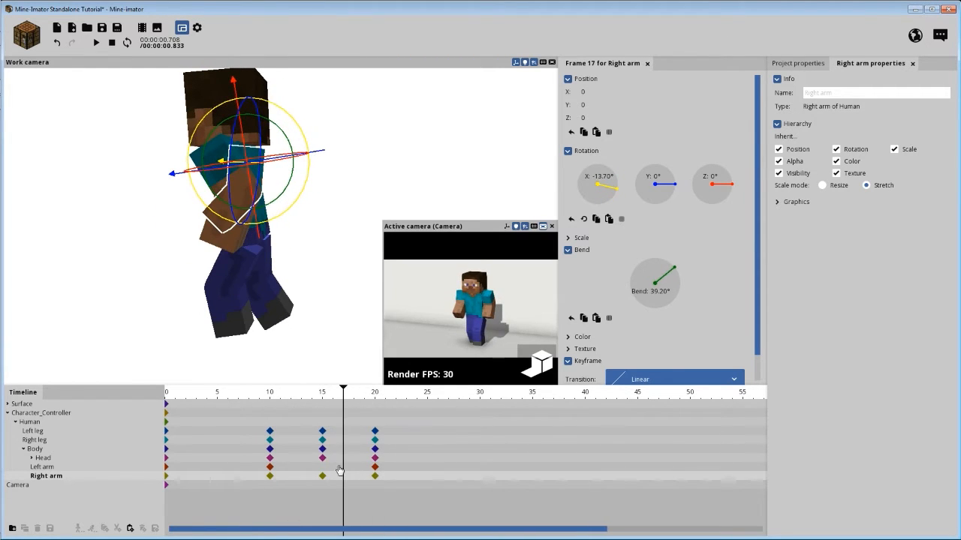
click(323, 467)
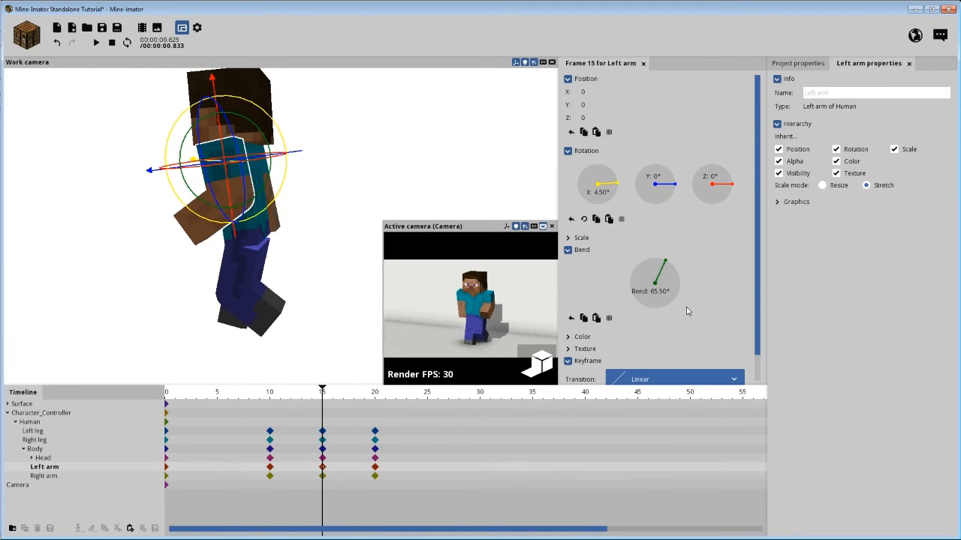
drag(665, 266, 675, 282)
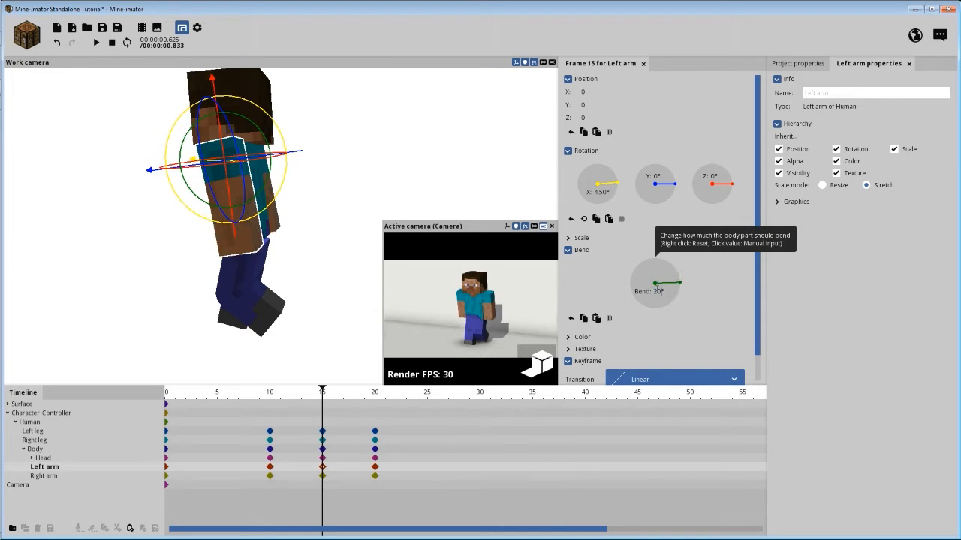
Step: Compare both arms' poses at frame 20 and set the left arm's bend at frame 15 to 40°
drag(323, 392, 422, 451)
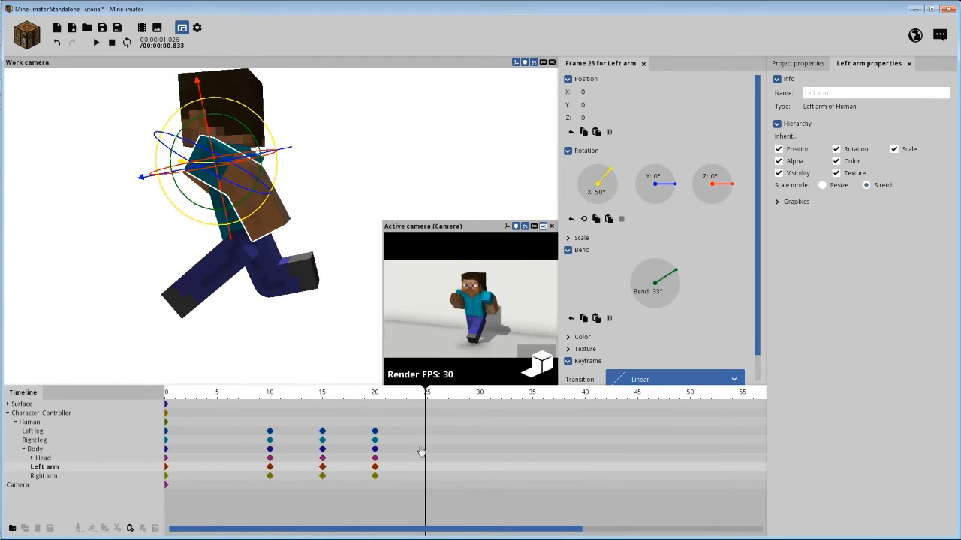
click(374, 476)
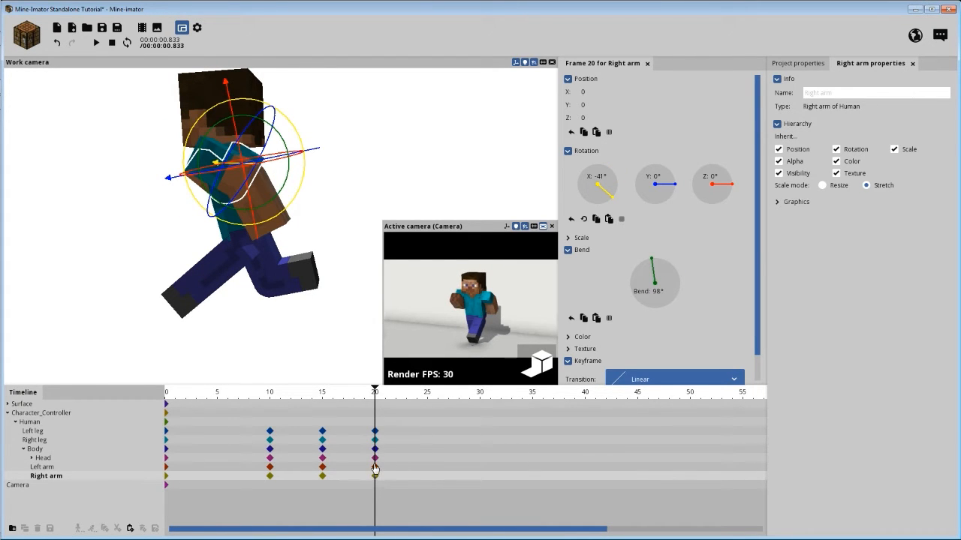
click(375, 467)
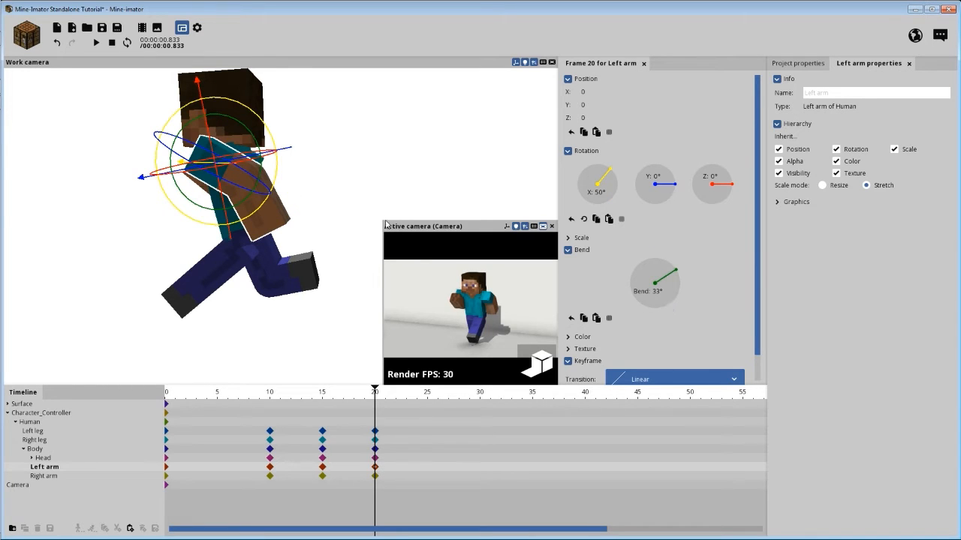
drag(349, 194, 373, 195)
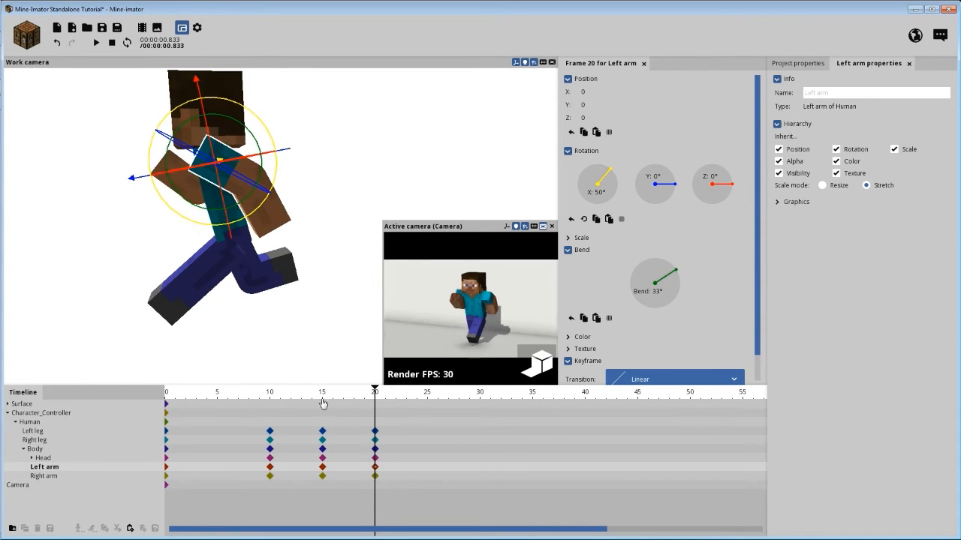
click(322, 467)
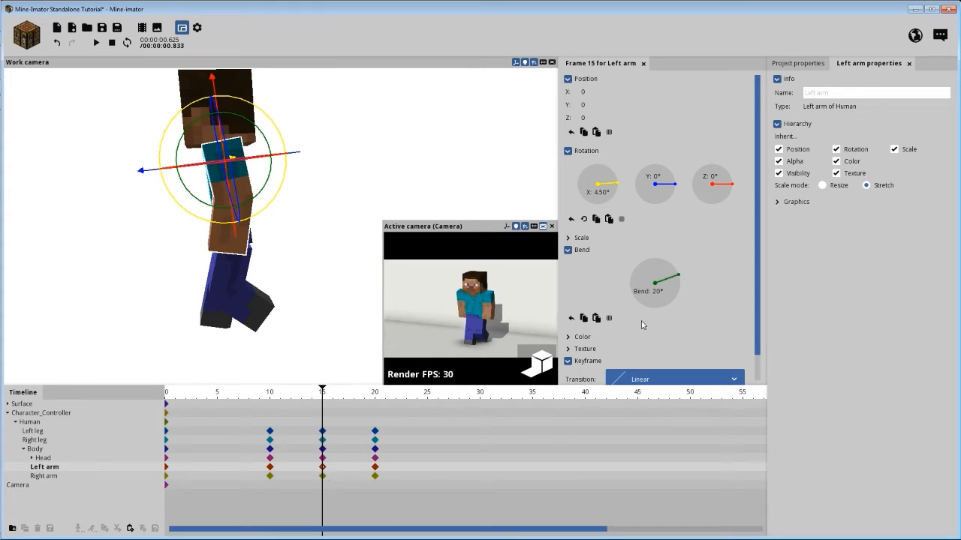
drag(676, 279, 674, 271)
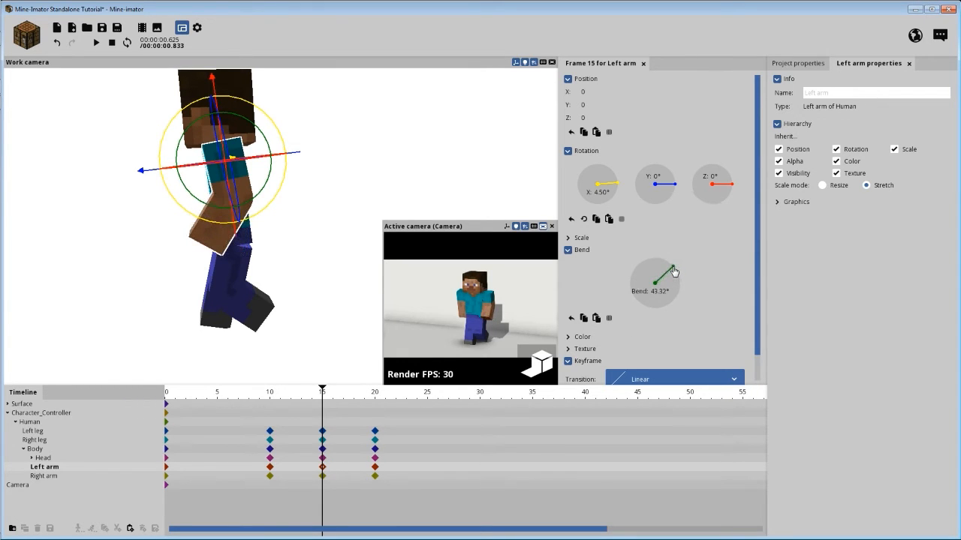
click(653, 291)
text(40)
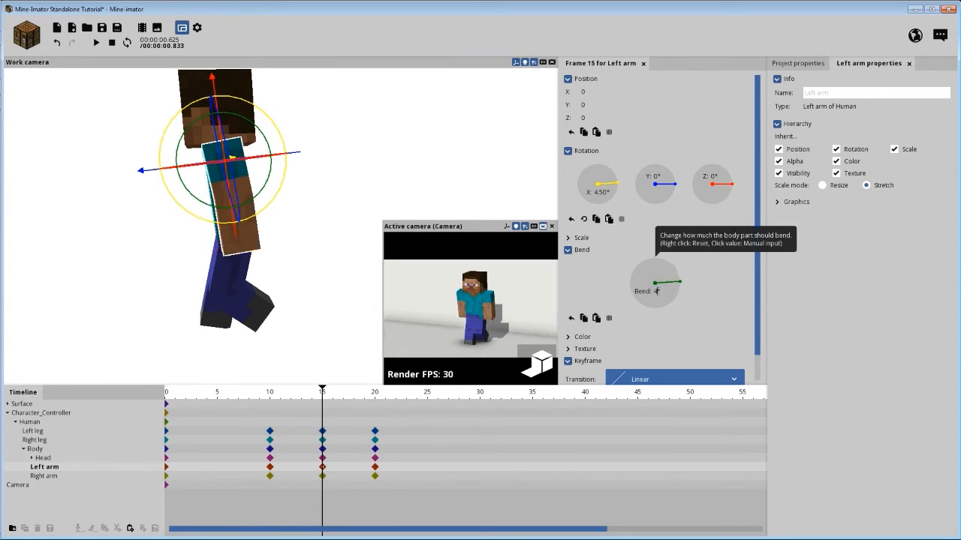
drag(322, 399, 318, 462)
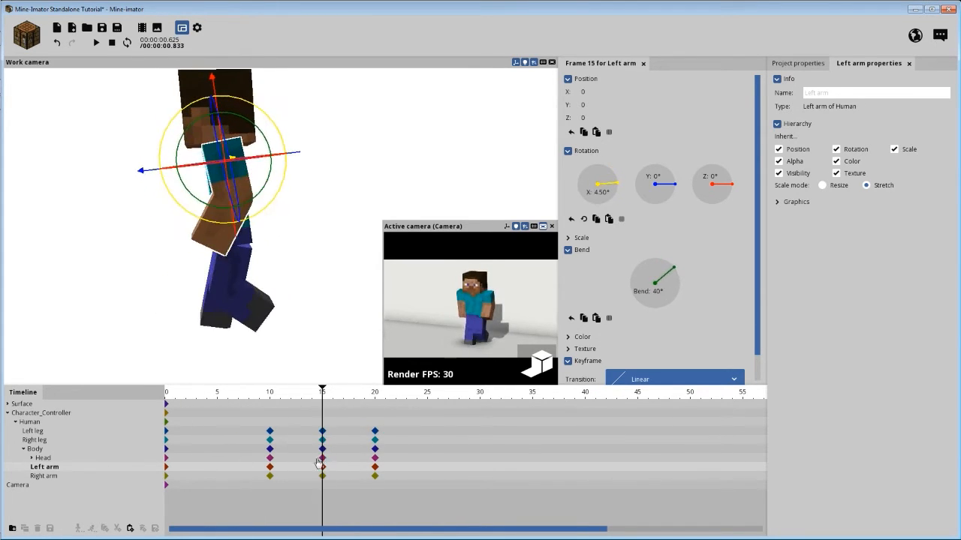
Step: Save the project and scrub through the animation with the character viewed from the opposite side
drag(299, 406, 197, 393)
click(102, 27)
drag(126, 267, 150, 268)
scroll(180, 274, down, 3)
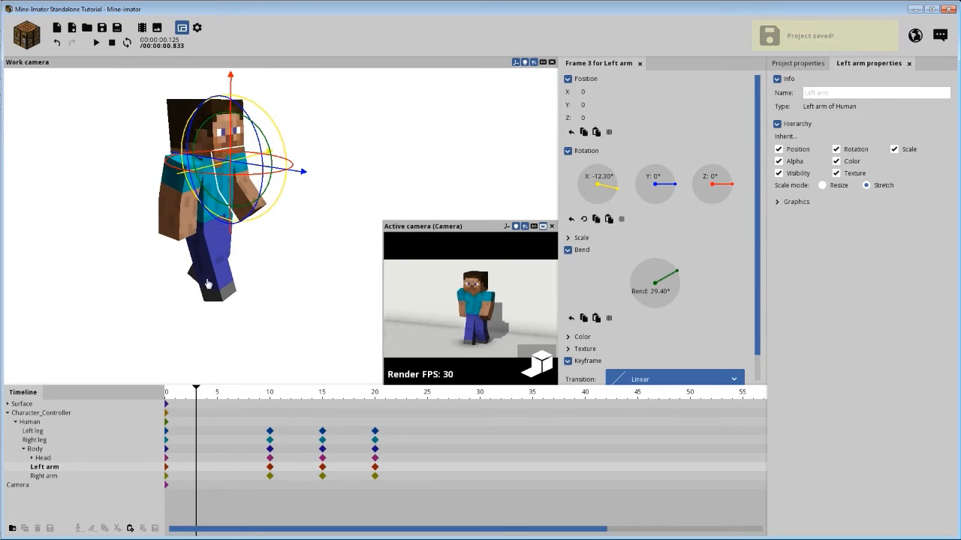
right_drag(208, 279, 157, 309)
drag(157, 309, 194, 298)
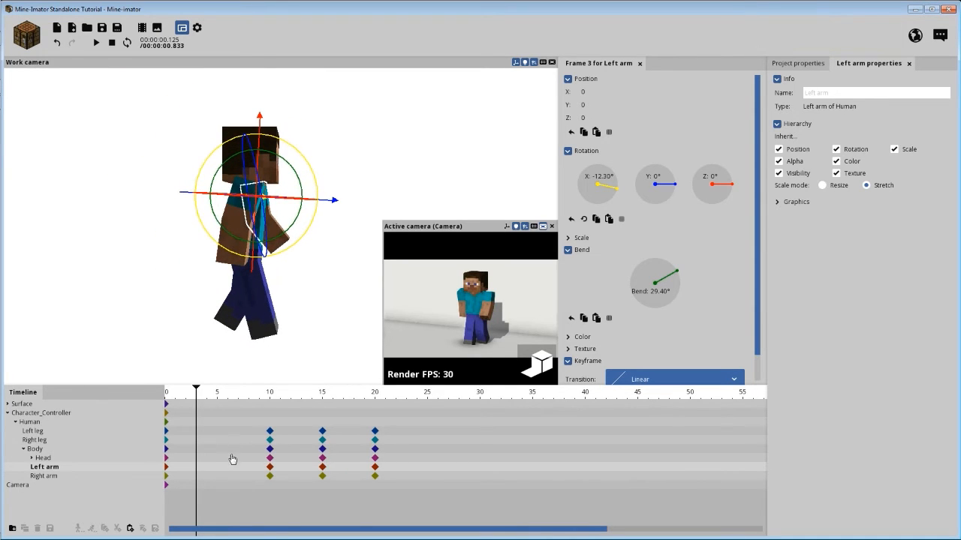
drag(233, 390, 344, 441)
Step: Select the head keyframes at frames 10 and 20 together and set their X rotation to -5°
click(269, 458)
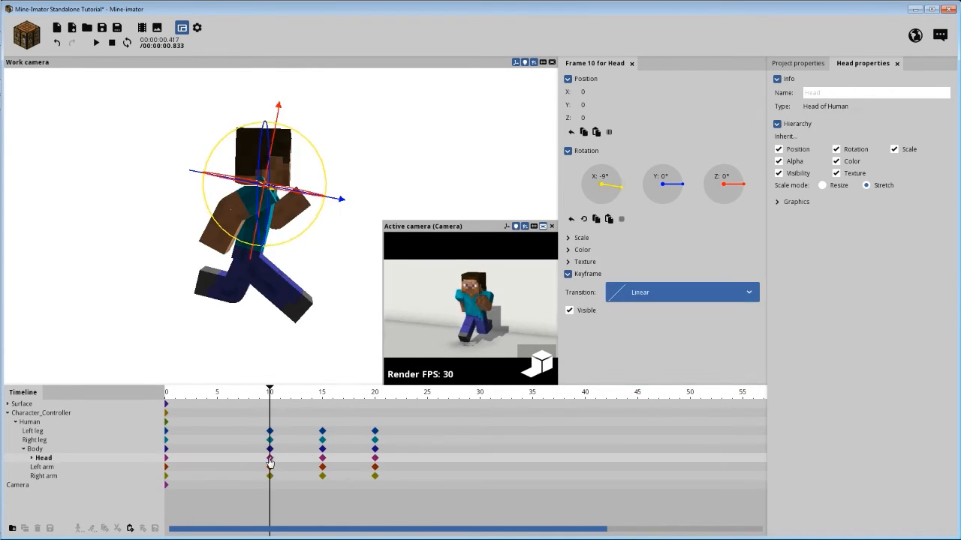
drag(314, 415, 267, 414)
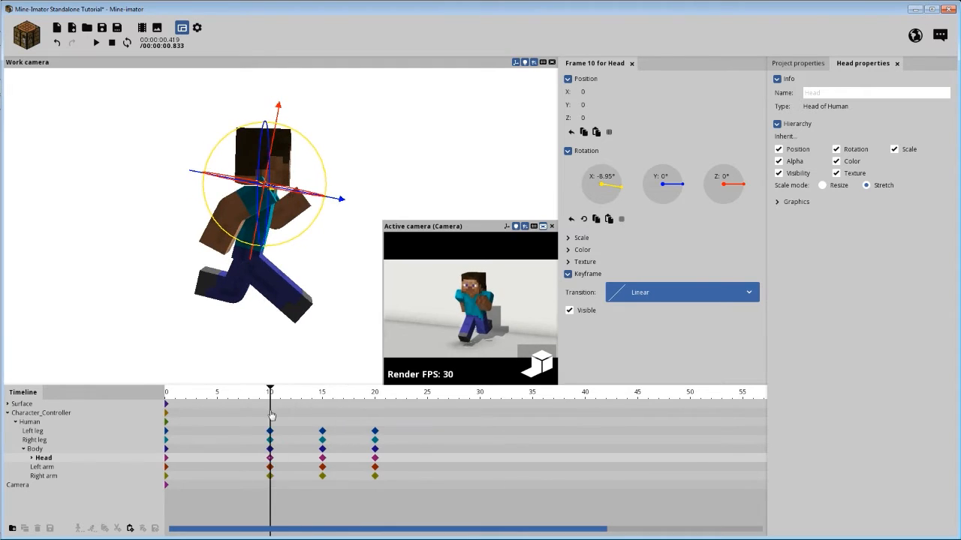
click(270, 457)
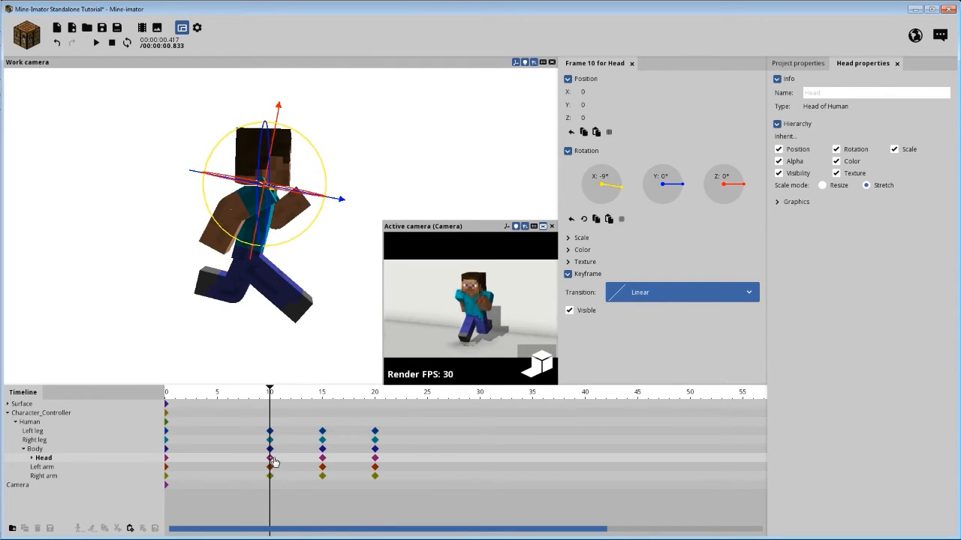
click(270, 459)
click(375, 461)
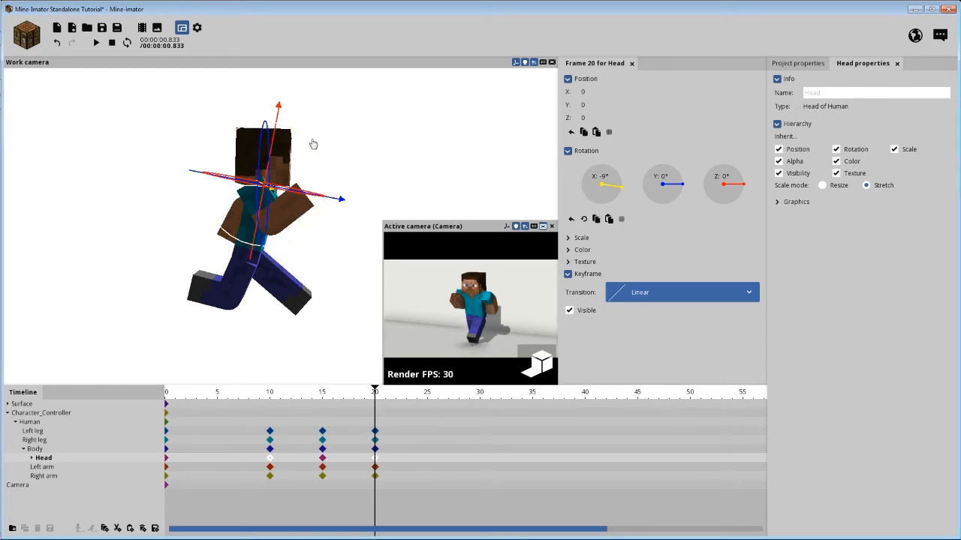
drag(315, 146, 317, 148)
click(604, 176)
text(-5)
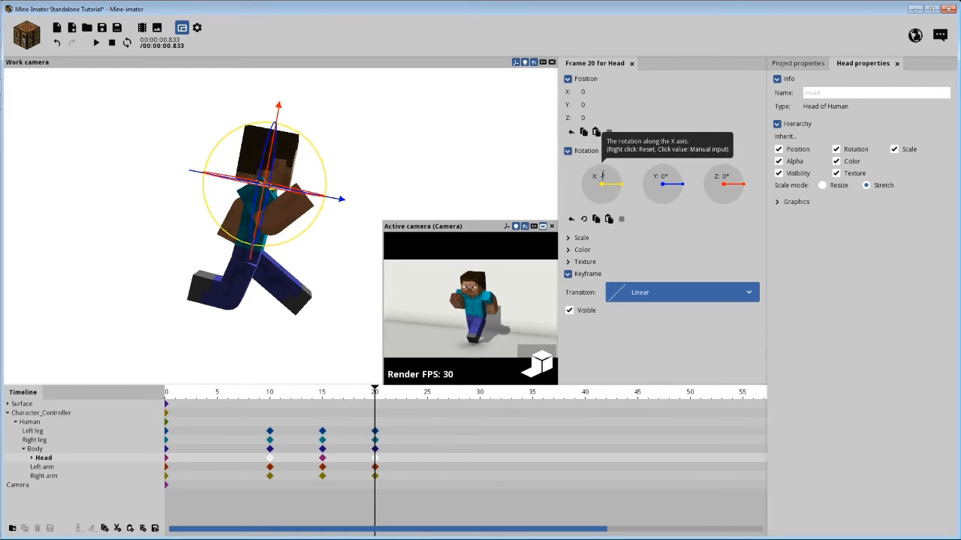
key(Return)
Step: Try resetting the head's X rotation at frame 15 to 0°, followed by a value of -3°
click(322, 459)
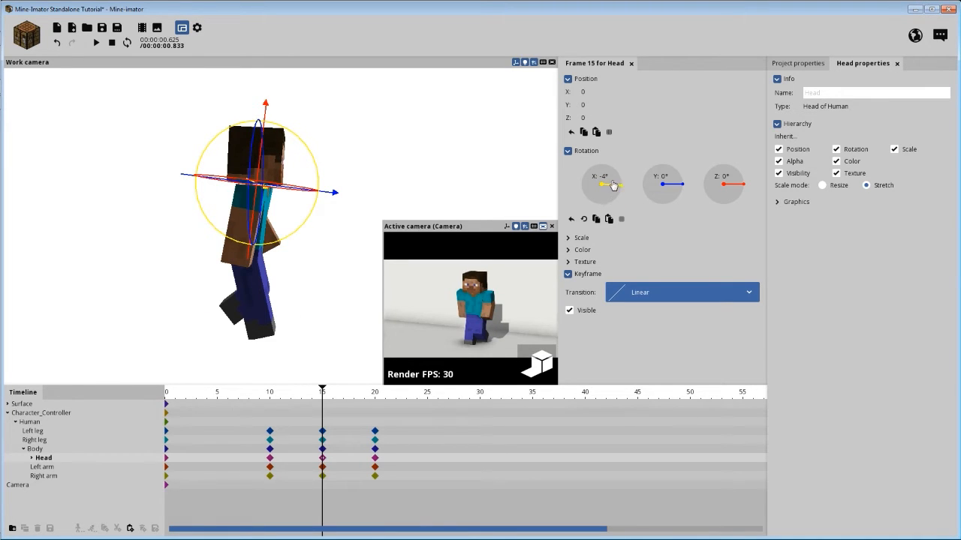
drag(328, 382, 320, 434)
right_click(607, 180)
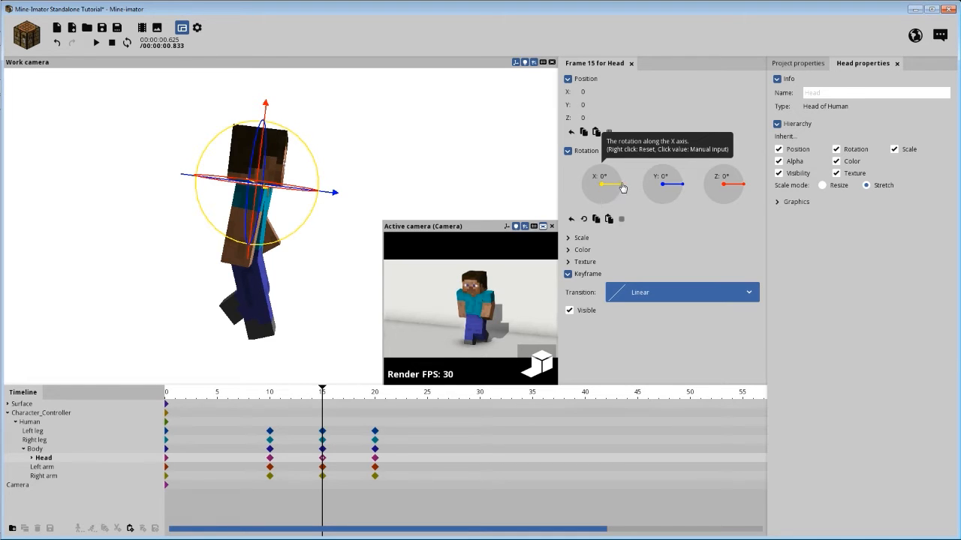
mouse_move(321, 399)
mouse_down()
mouse_move(274, 399)
mouse_move(390, 402)
mouse_move(312, 406)
mouse_up()
click(322, 459)
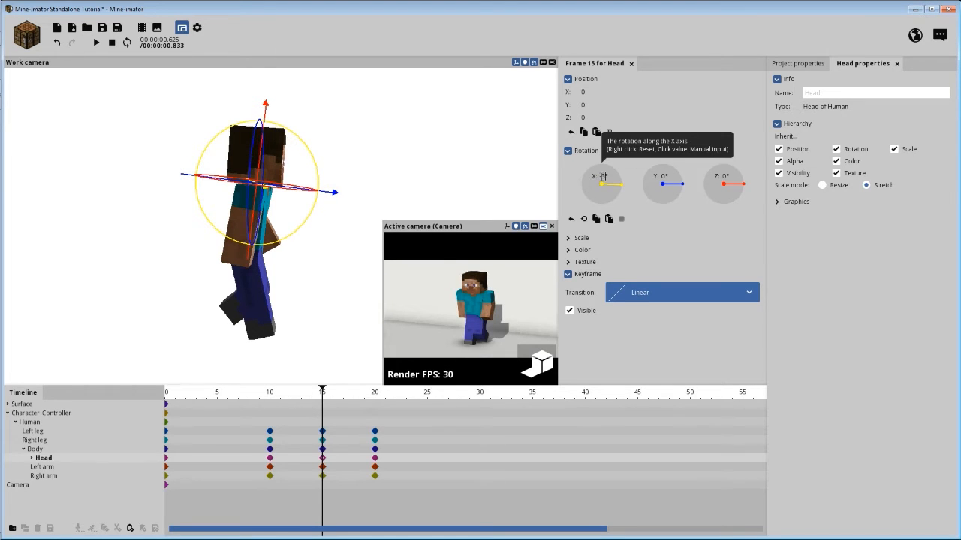
Step: Check the head's motion up to frame 20 and set its X rotation at frame 15 to -6°
drag(287, 395, 374, 391)
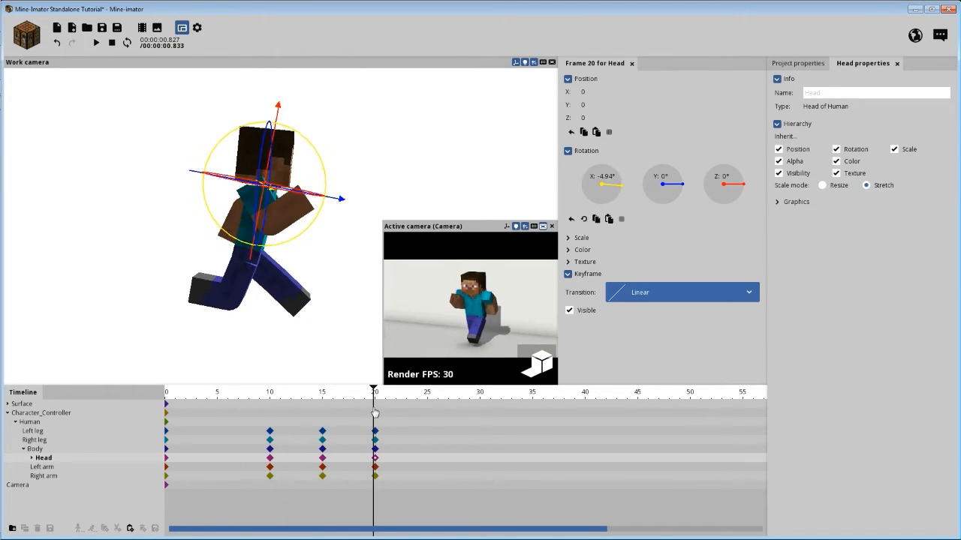
click(323, 459)
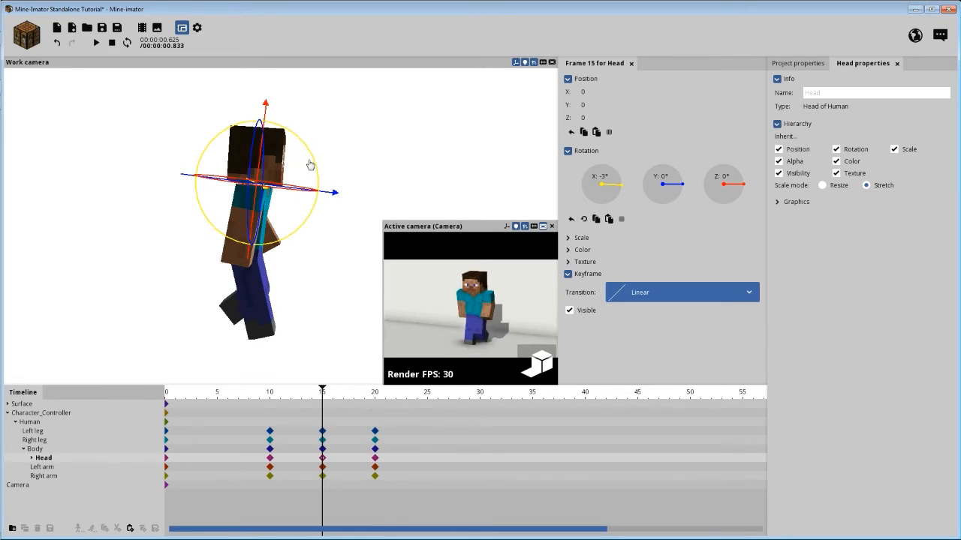
drag(313, 161, 315, 158)
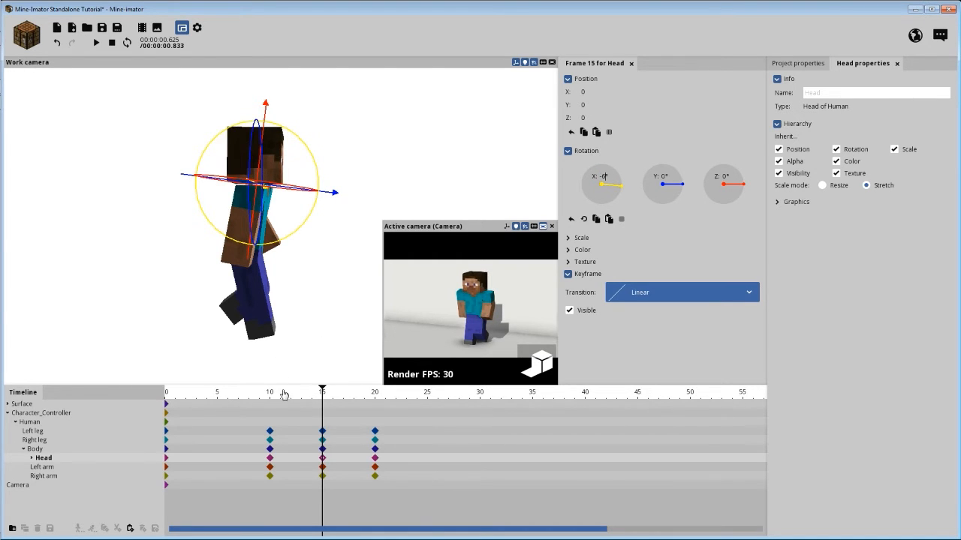
Step: Play the animation from the start and save the project
drag(283, 394, 156, 400)
key(space)
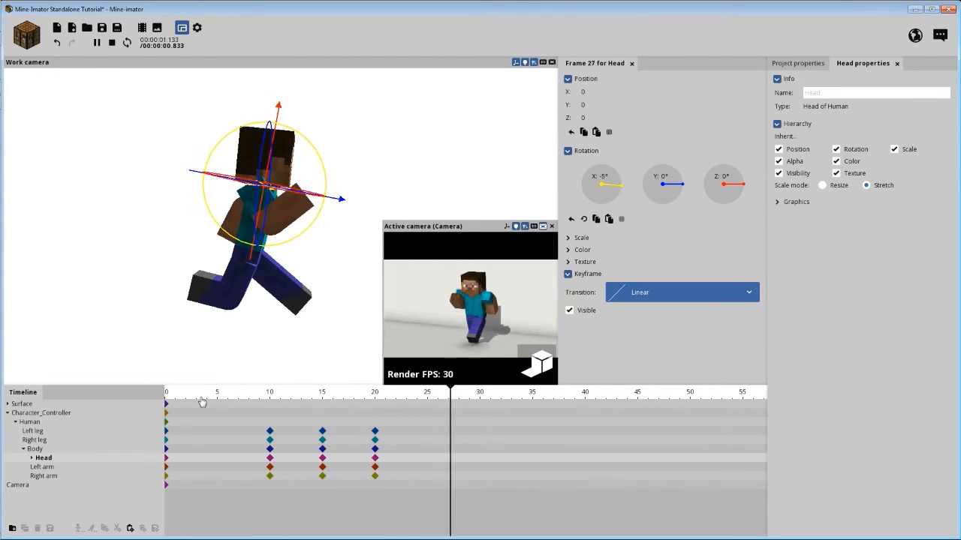
key(space)
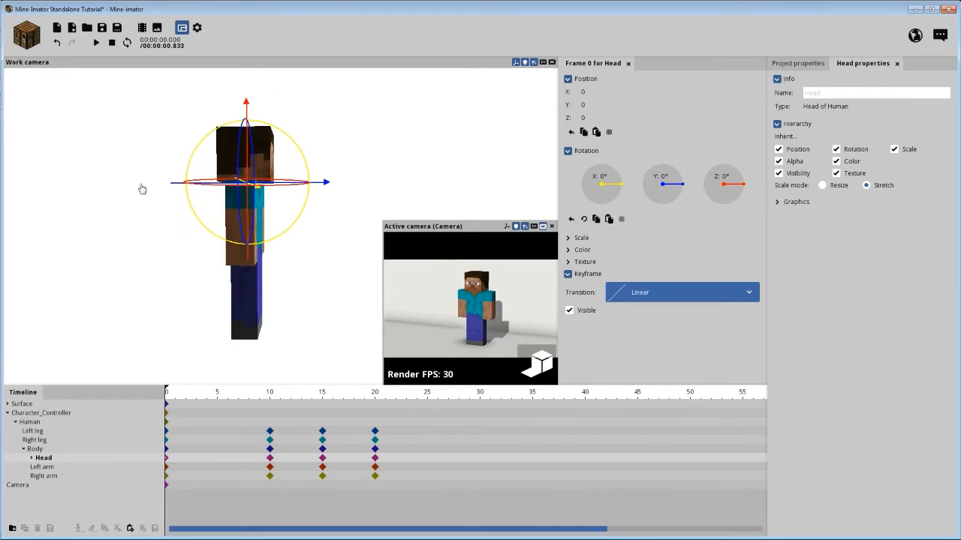
click(101, 27)
Step: Copy the leg, body, head and arm keyframes from frame 15 to frame 25
drag(276, 398, 322, 406)
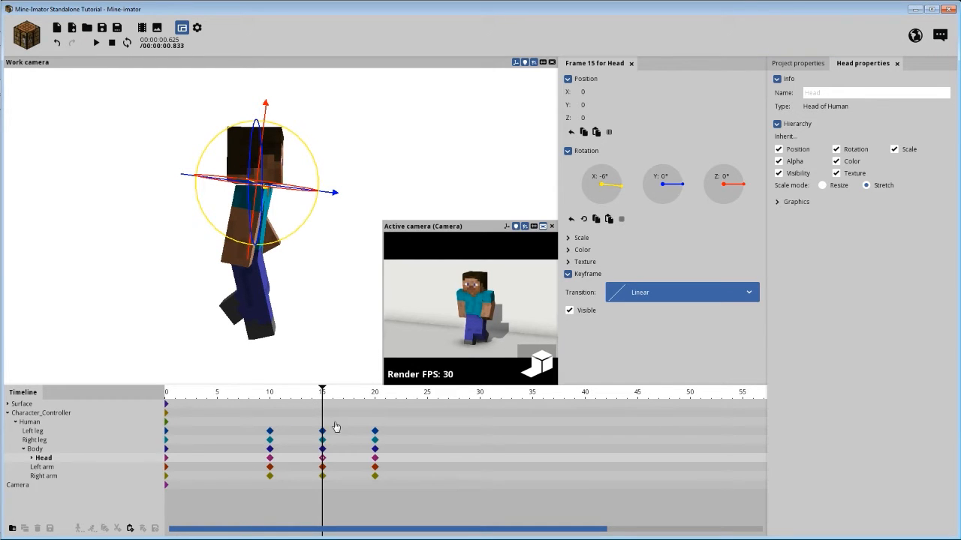
drag(297, 395, 316, 485)
drag(396, 398, 429, 402)
key(ctrl+v)
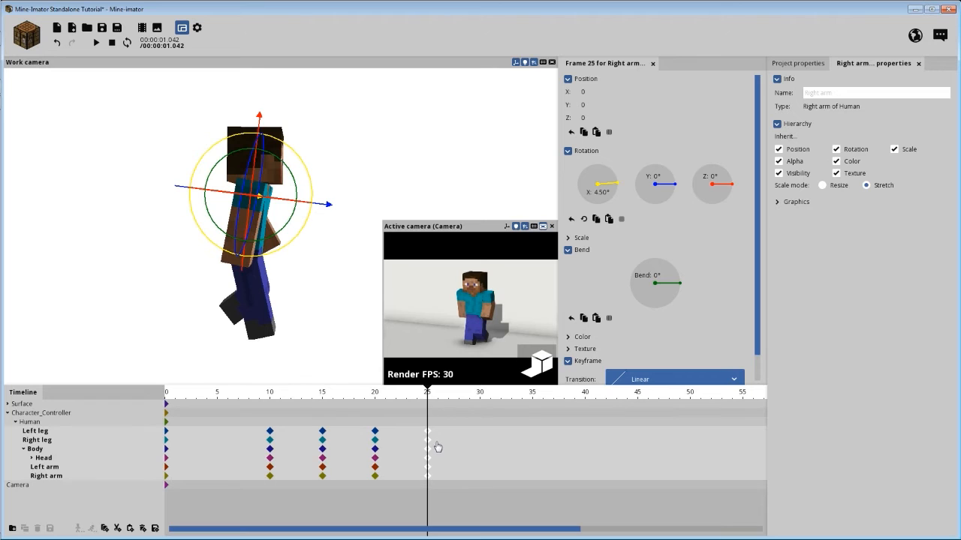
Step: Copy the leg, body, head and arm keyframes from frame 10 to frame 30 and scrub through the result
drag(285, 428, 270, 486)
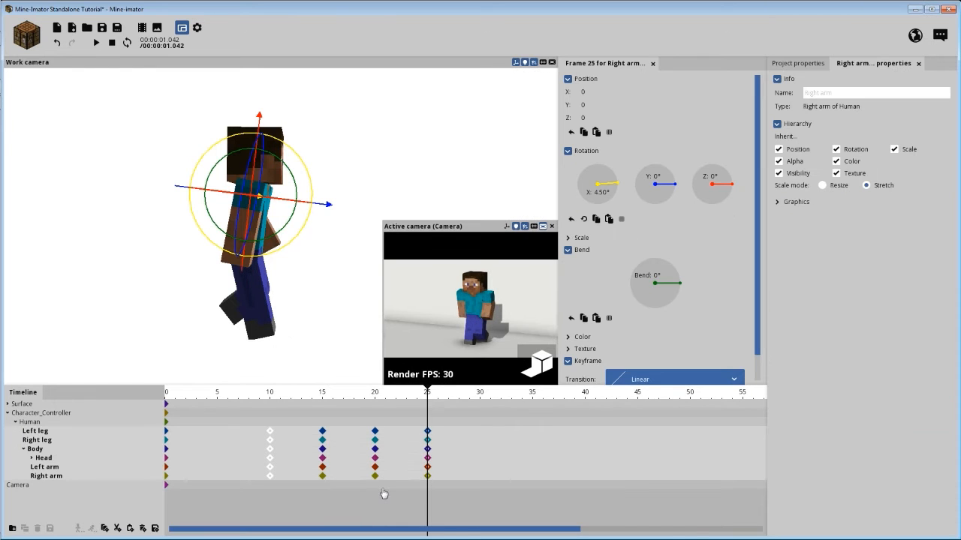
click(469, 396)
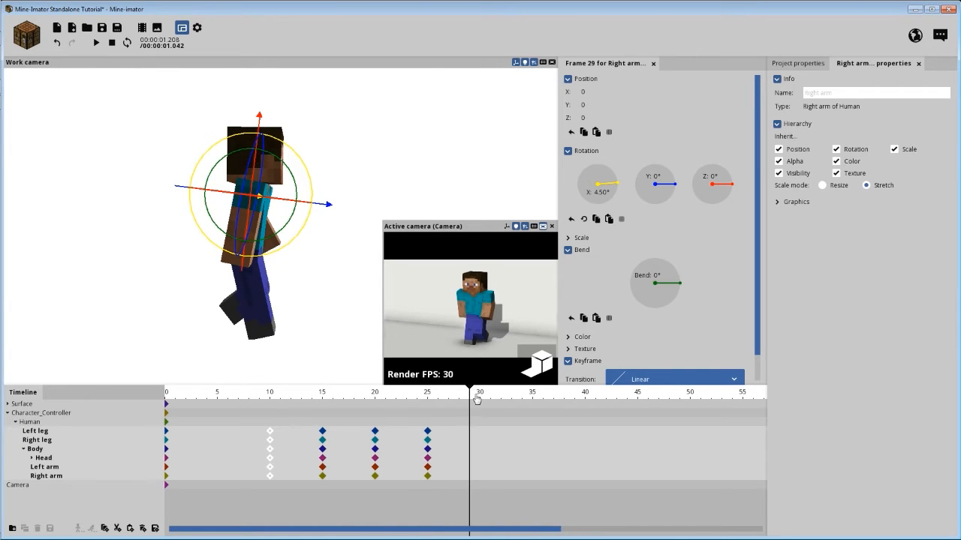
key(ctrl+v)
drag(448, 399, 439, 450)
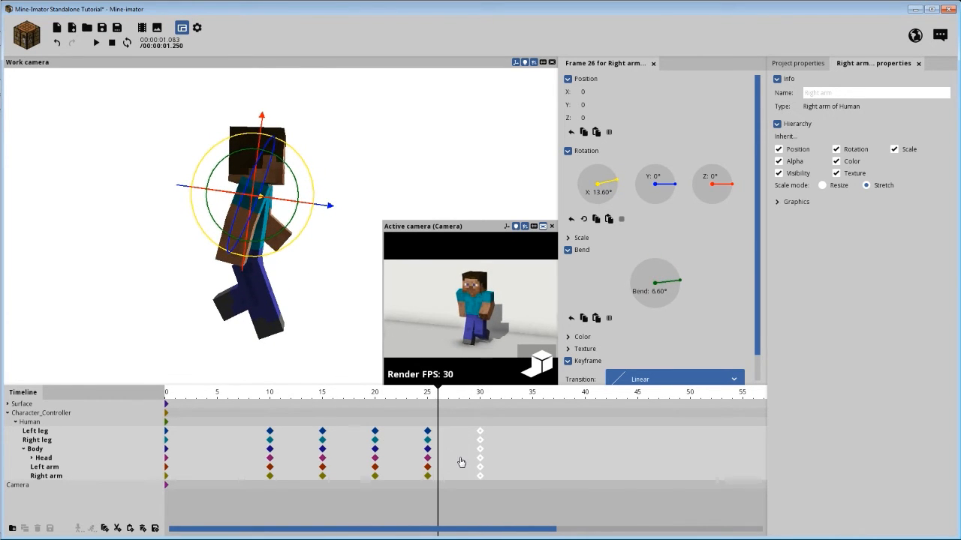
click(450, 467)
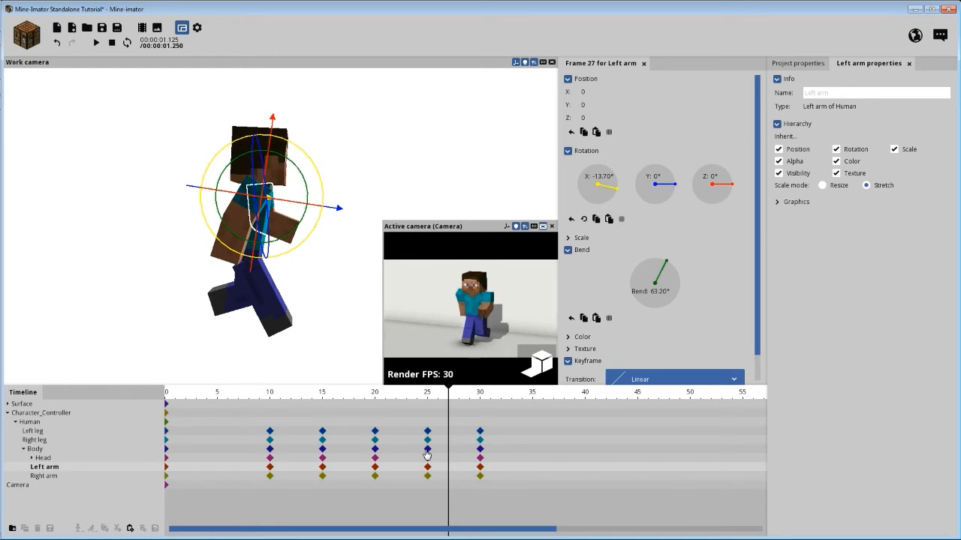
Step: Mirror the leg bends at frame 25 by bending the right leg and setting the left leg's bend to 0°, checking the motion
click(426, 451)
click(427, 440)
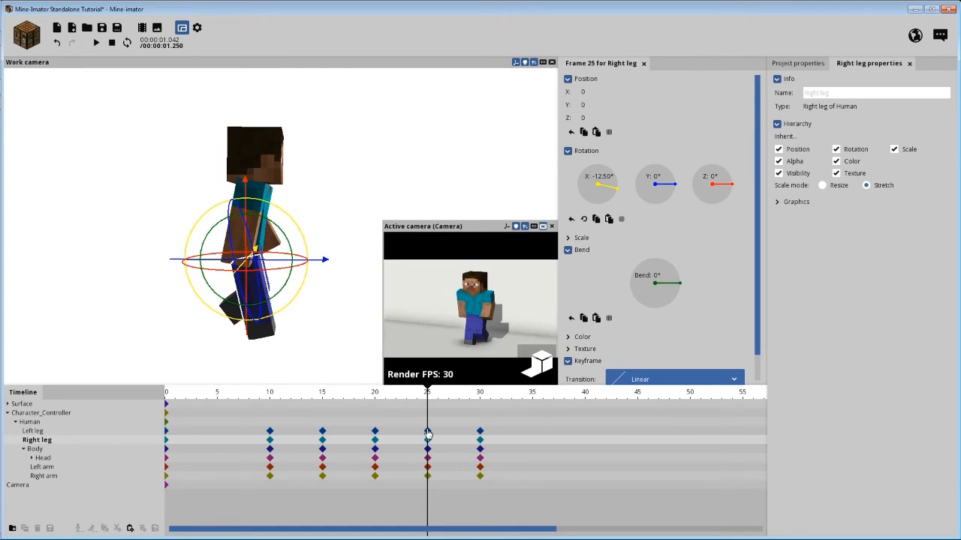
click(427, 432)
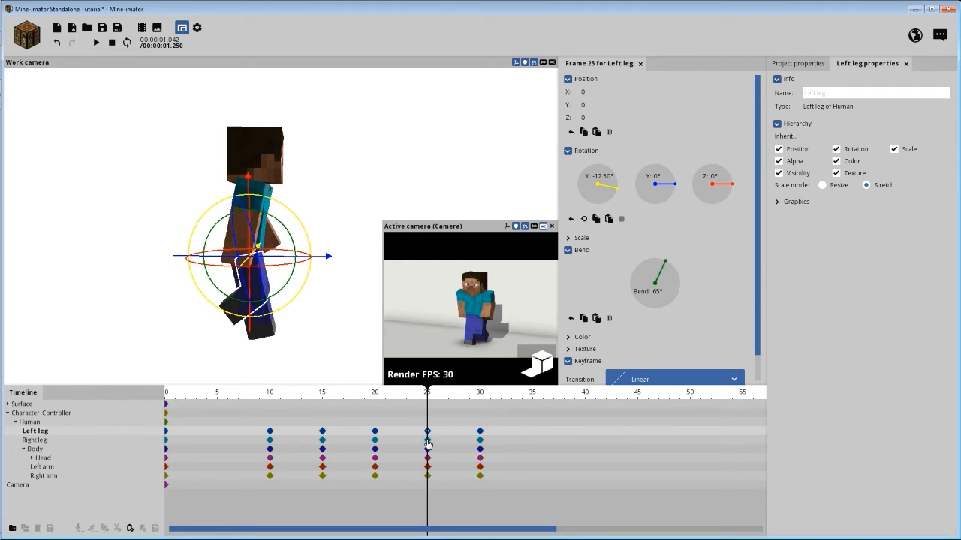
click(427, 442)
drag(659, 280, 653, 278)
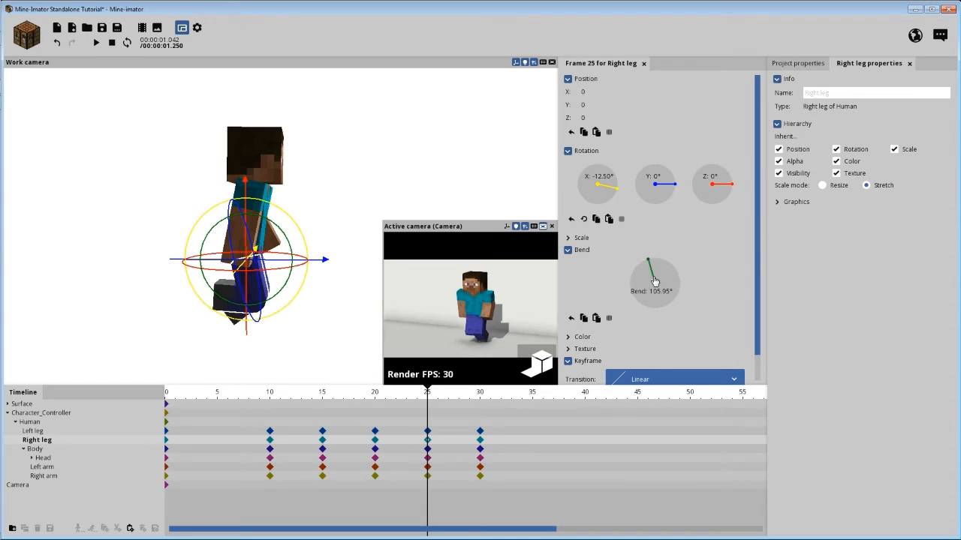
click(657, 292)
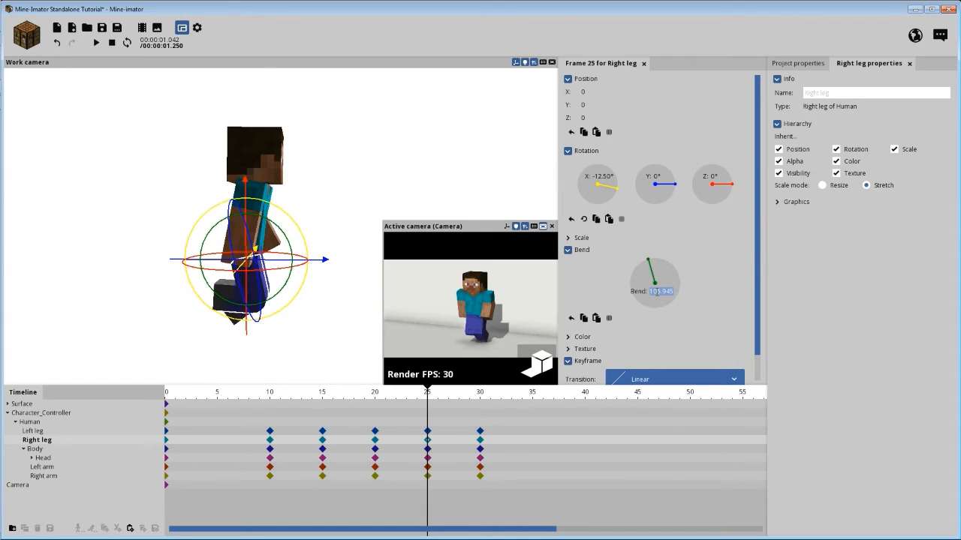
click(429, 433)
drag(661, 280, 661, 288)
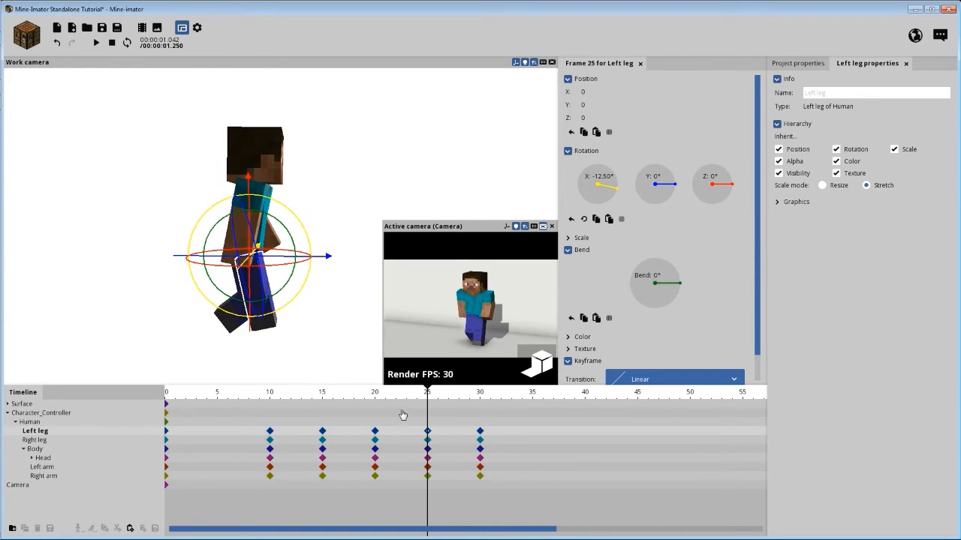
drag(420, 403, 459, 435)
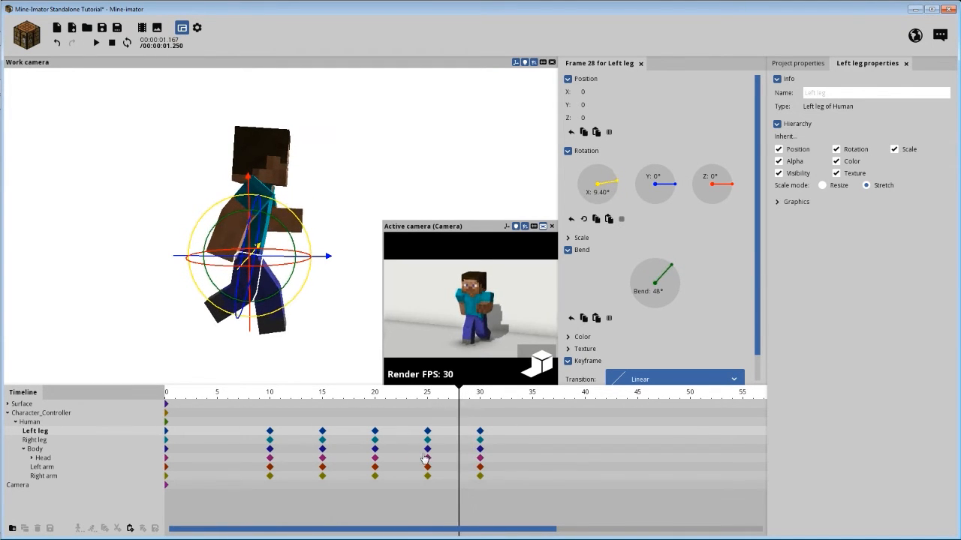
Step: Review the body and head at frame 25 and set the right arm's bend to 40° and the left arm's to 0°
click(428, 451)
click(428, 449)
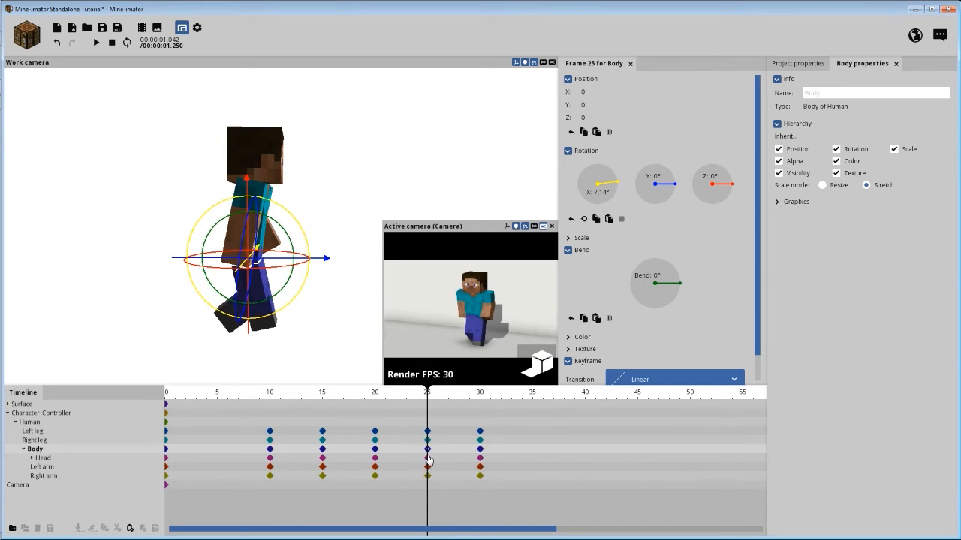
click(428, 458)
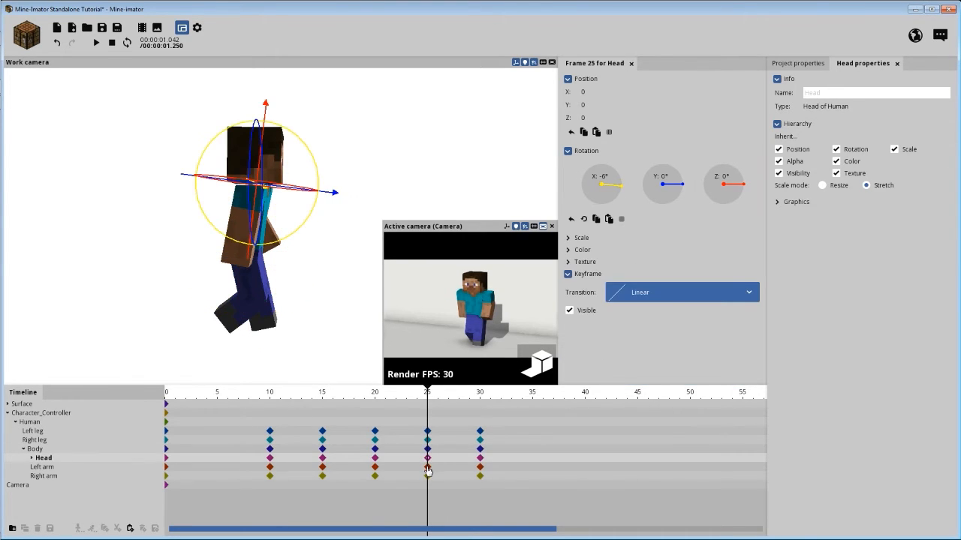
click(428, 468)
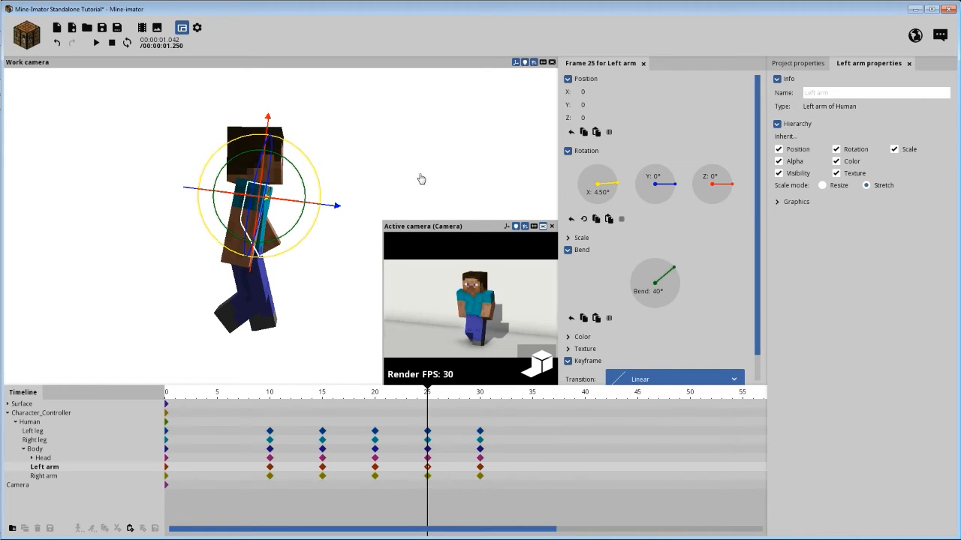
drag(421, 179, 262, 185)
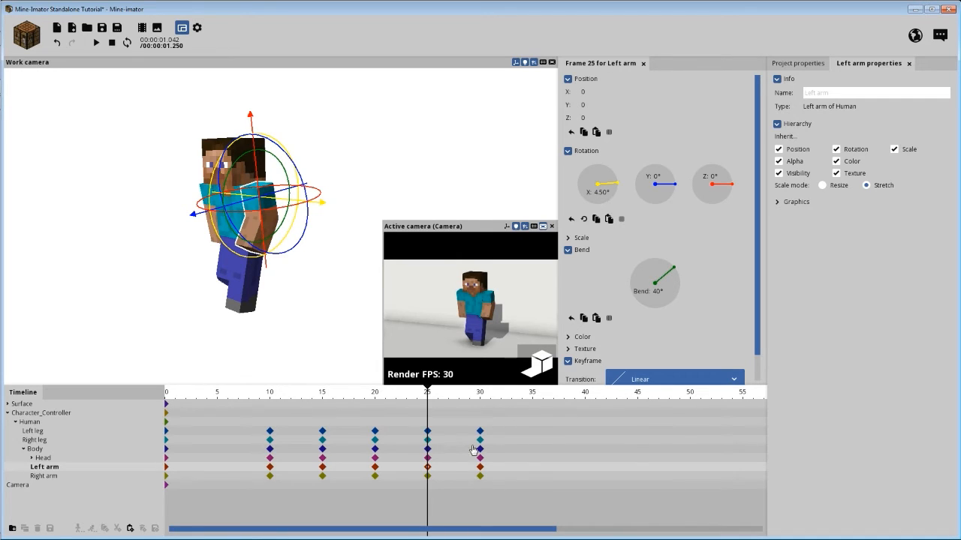
click(427, 476)
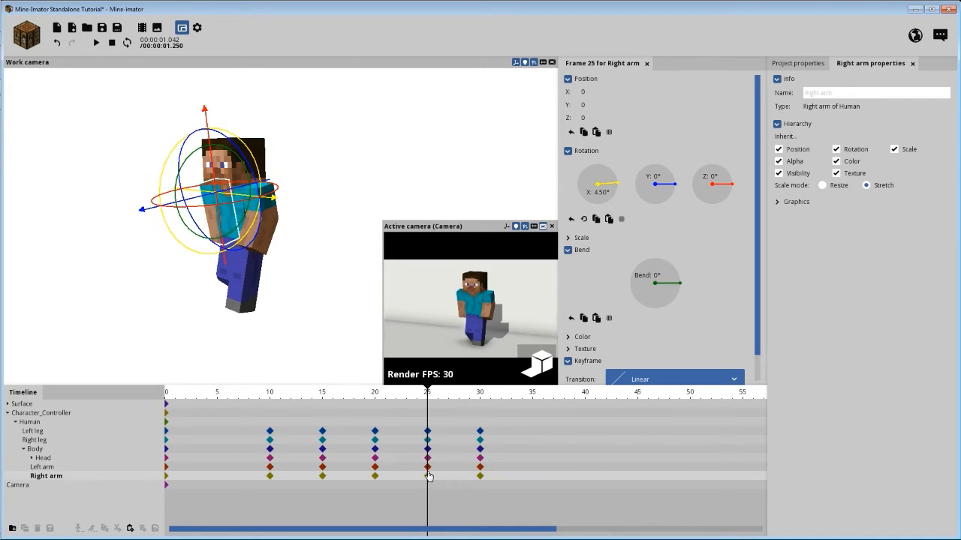
text(40)
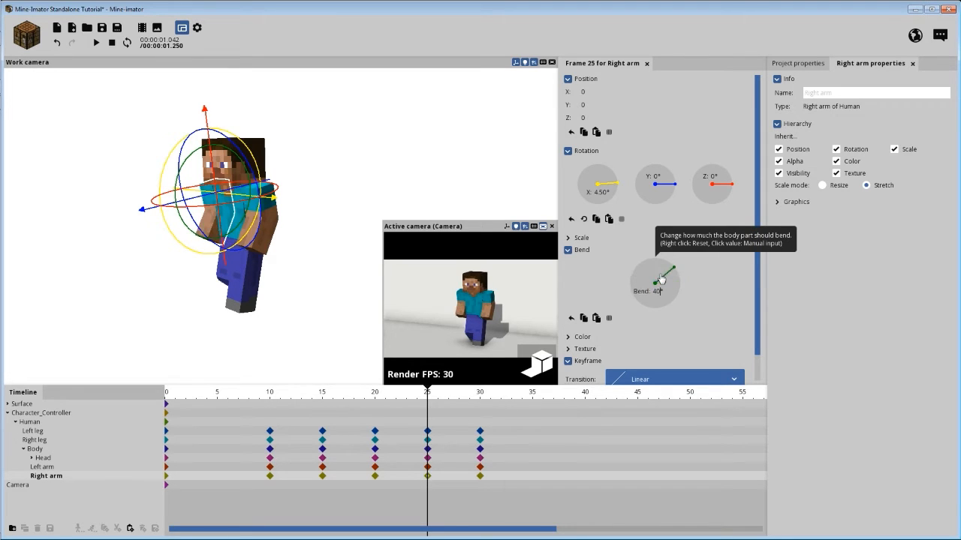
click(428, 466)
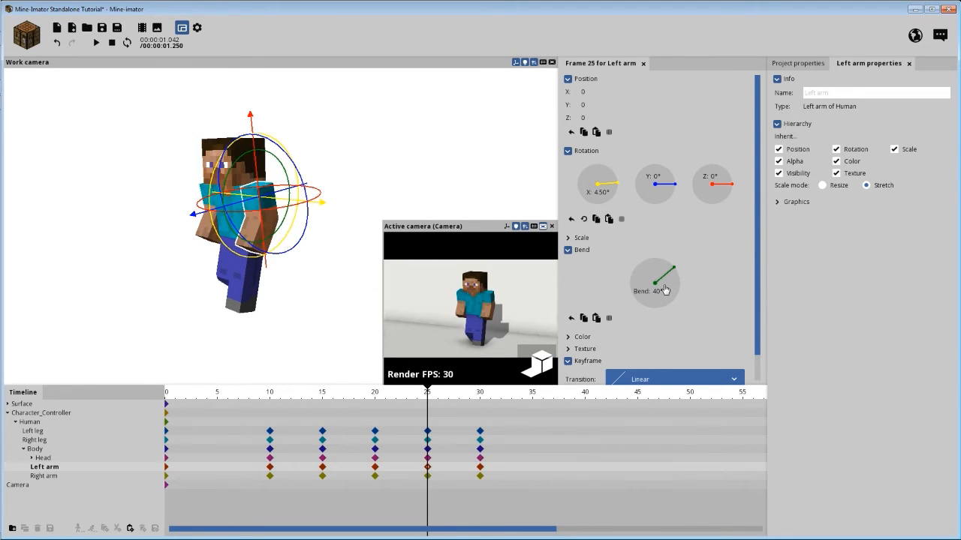
Step: Play the run animation from frame 5 and examine the arm motion around frame 15 from the side
click(215, 398)
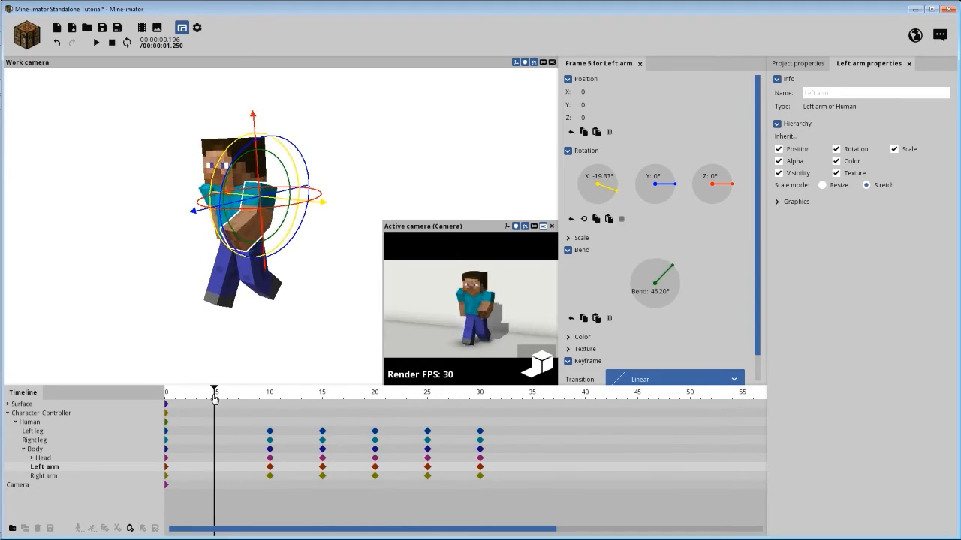
key(space)
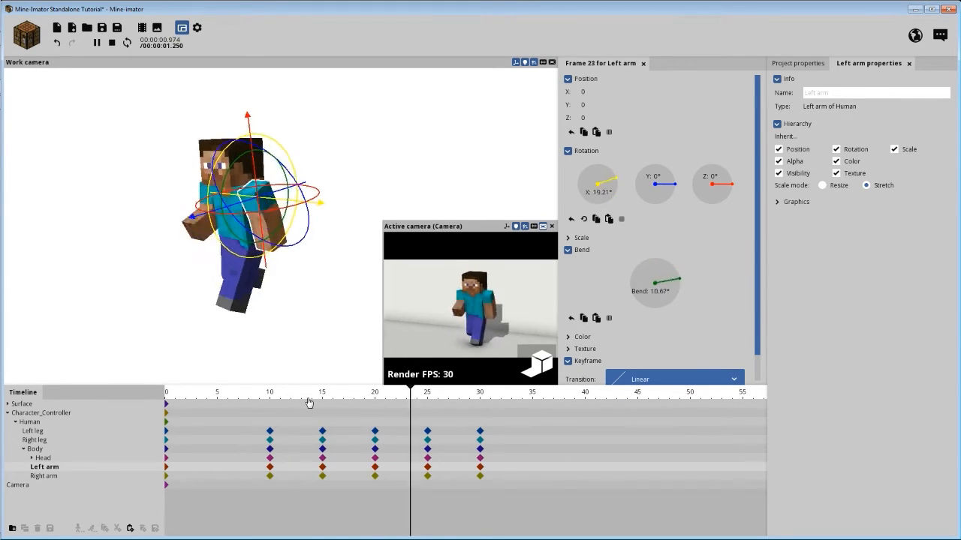
key(space)
drag(410, 396, 312, 409)
drag(323, 300, 435, 296)
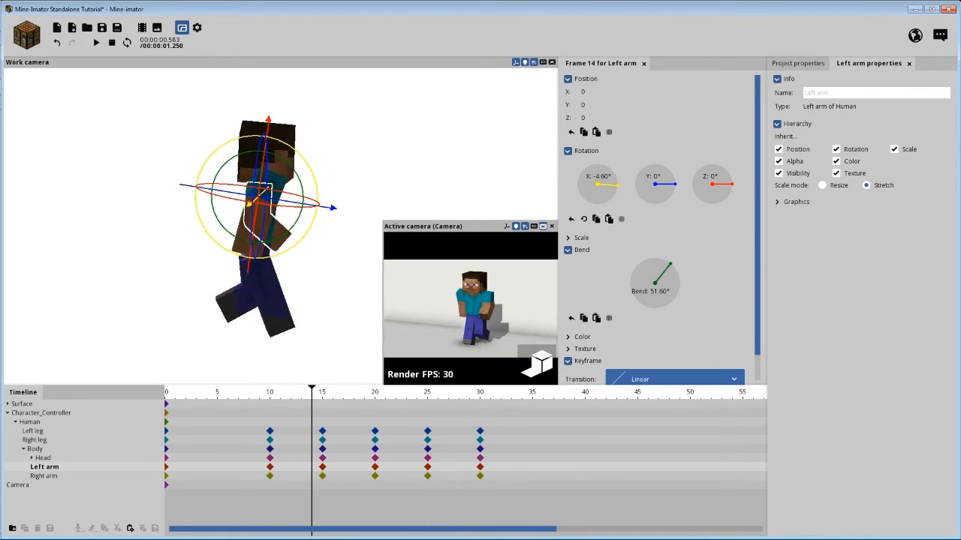
drag(316, 391, 321, 415)
key(space)
key(space)
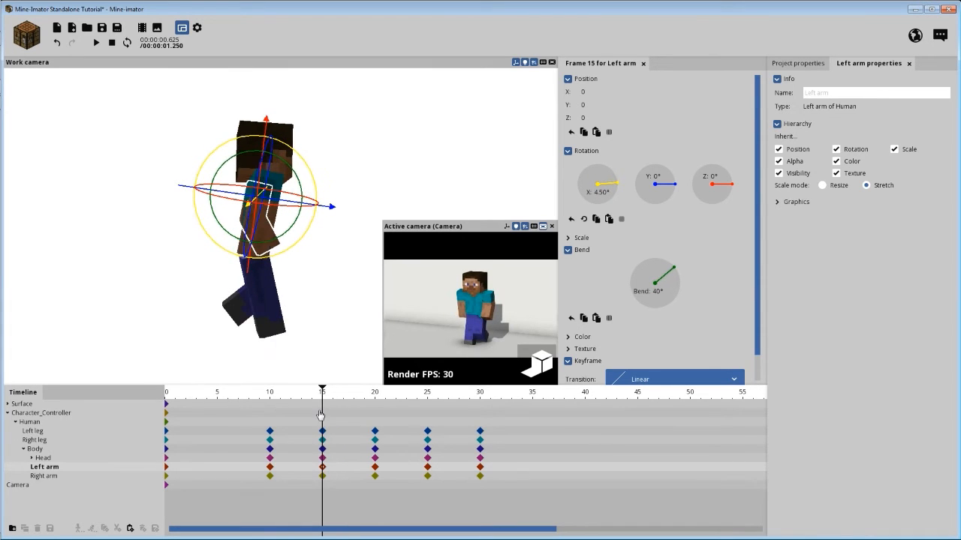
Step: Give the right arm at frame 15 and the left arm at frame 25 a slight bend together and save the project
click(322, 475)
key(ctrl+x)
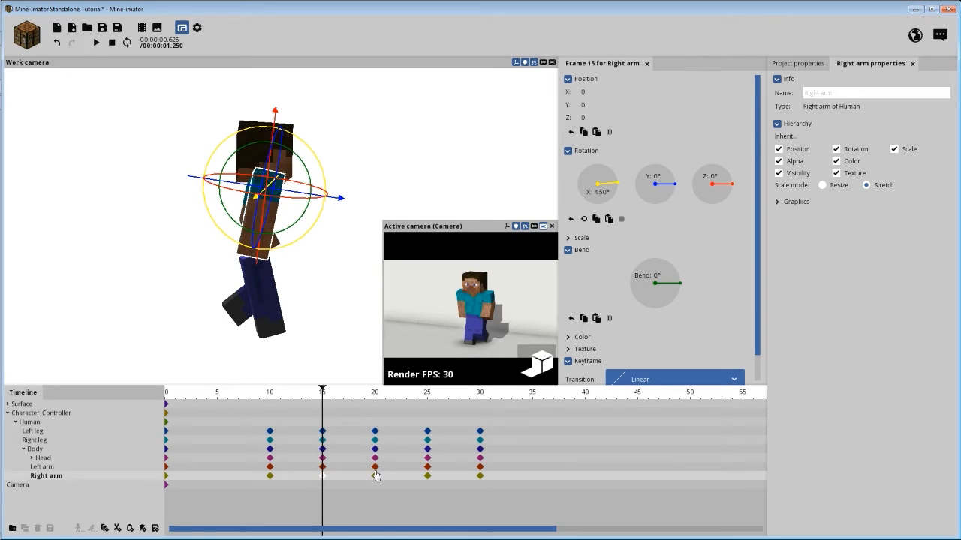
click(426, 468)
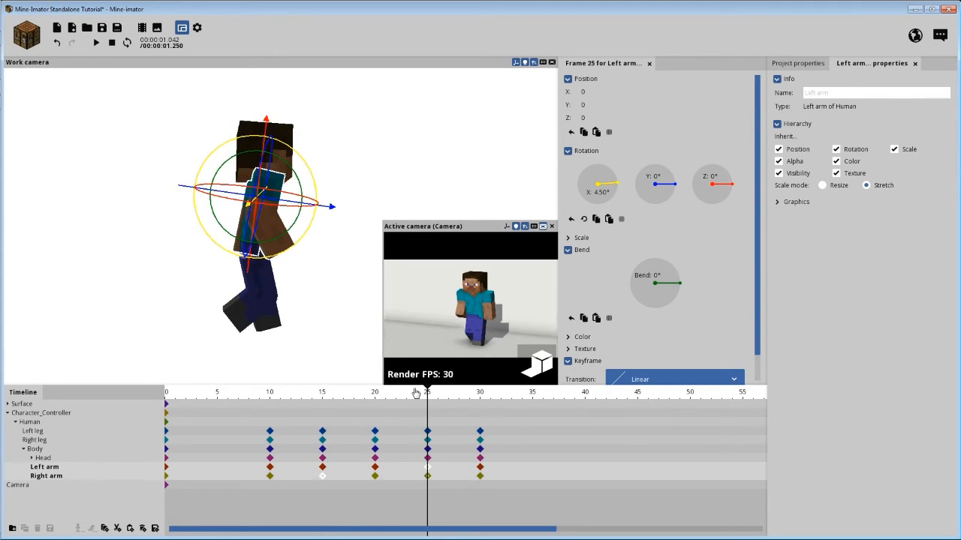
drag(402, 398, 324, 398)
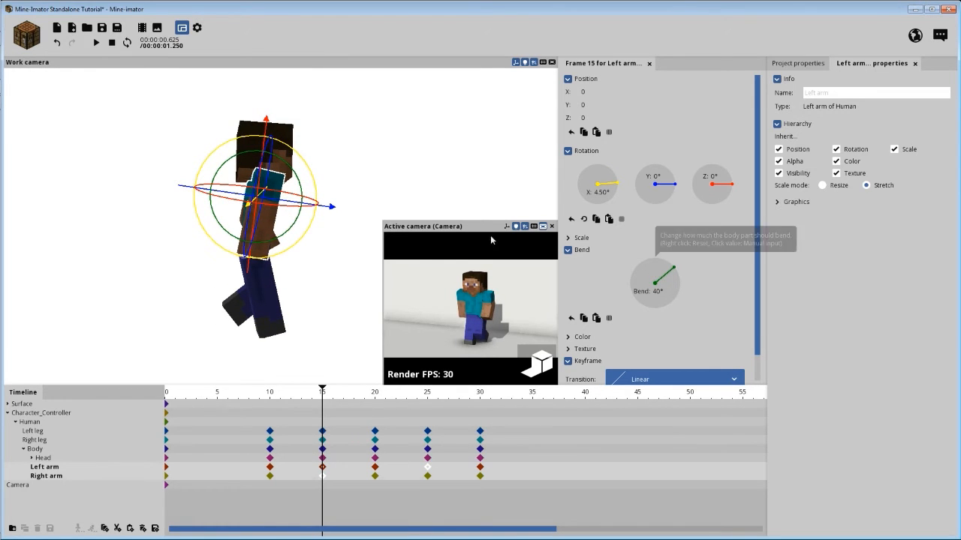
drag(472, 181, 375, 183)
drag(420, 150, 437, 150)
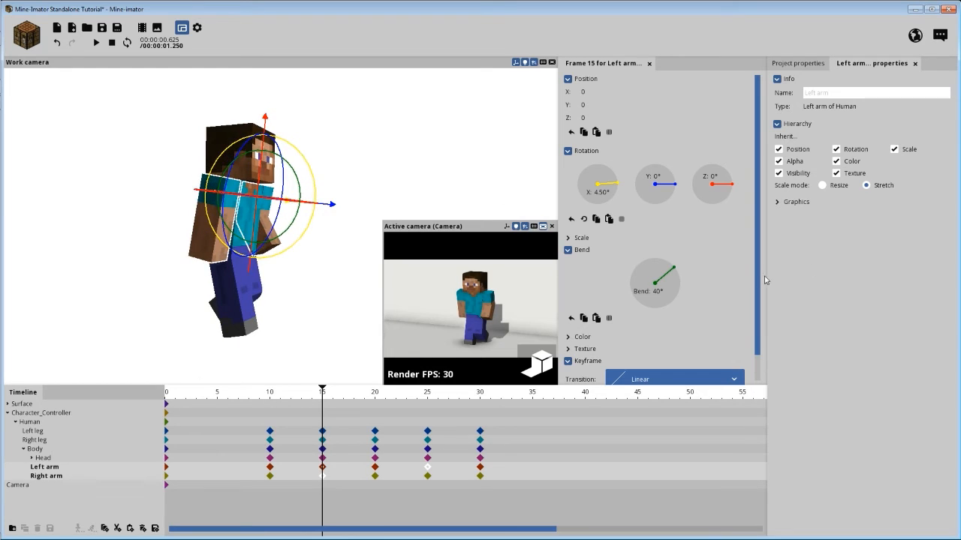
drag(676, 275, 672, 268)
click(259, 391)
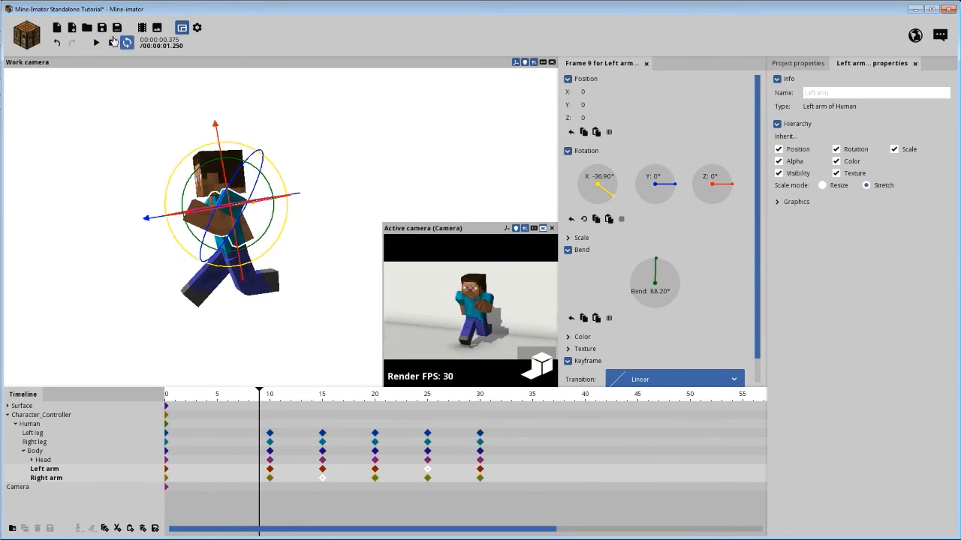
click(102, 28)
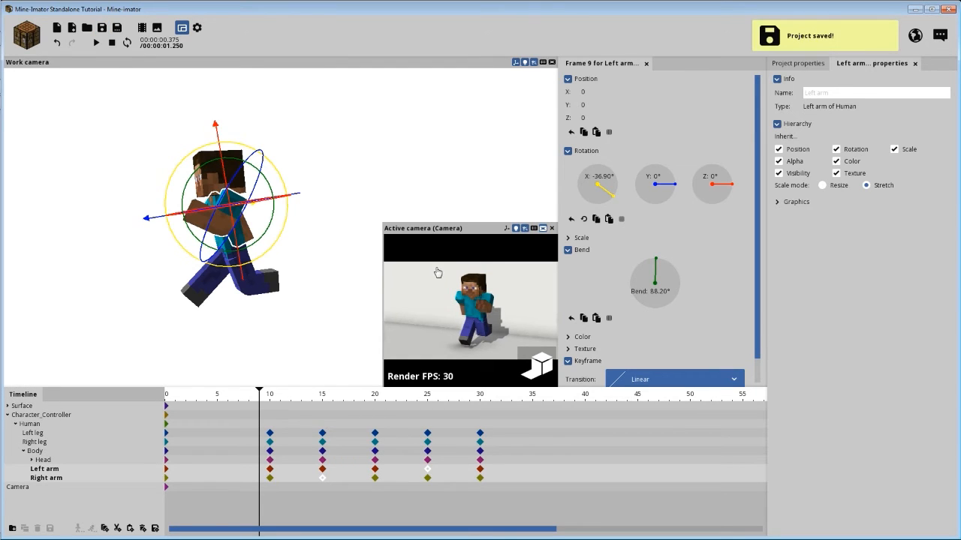
Step: Scrub and play the run between frame 10 and the last keyframes to examine the arm swing
click(308, 396)
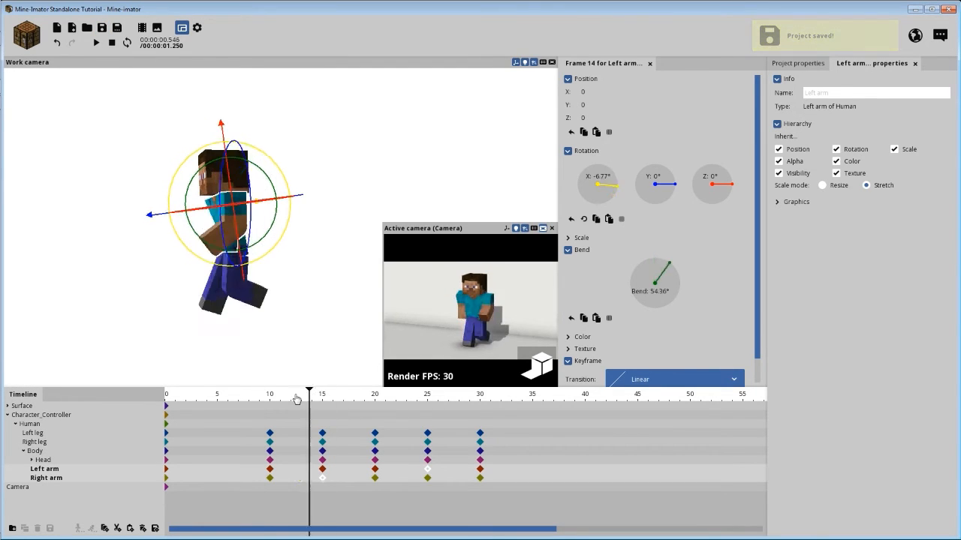
drag(297, 400, 271, 398)
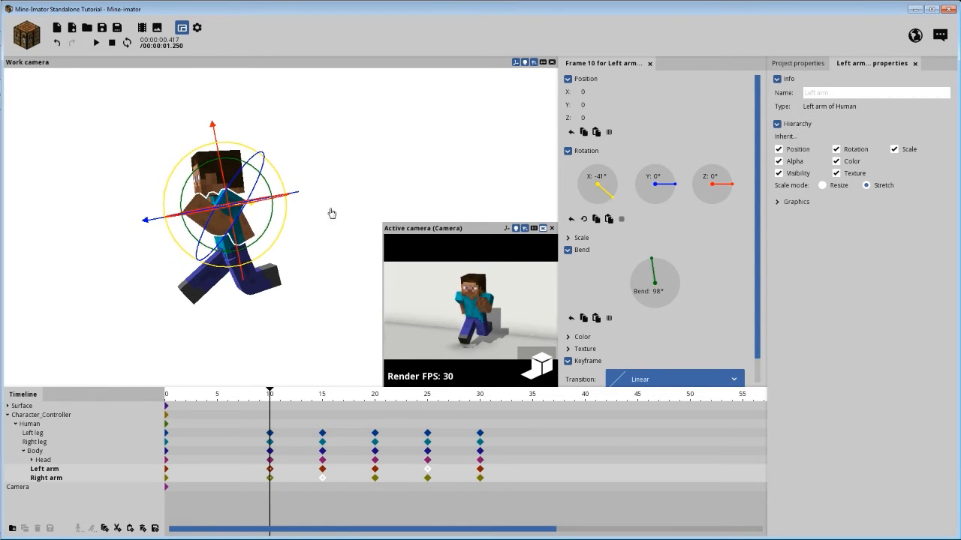
drag(327, 225, 330, 242)
key(space)
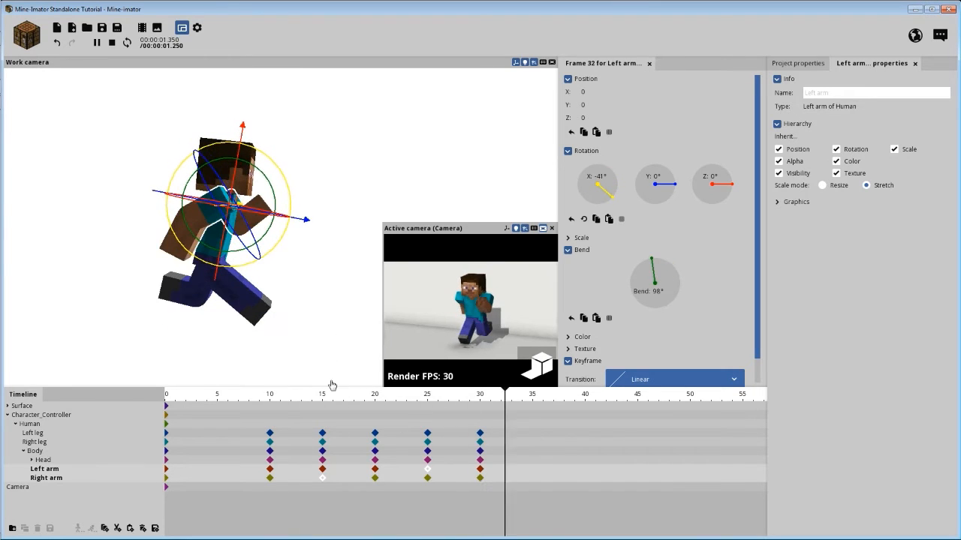
key(space)
key(space)
key(space)
drag(300, 400, 321, 402)
Step: Examine the body's pose around frame 15, try bending the body there and reset its bend
click(323, 460)
click(323, 451)
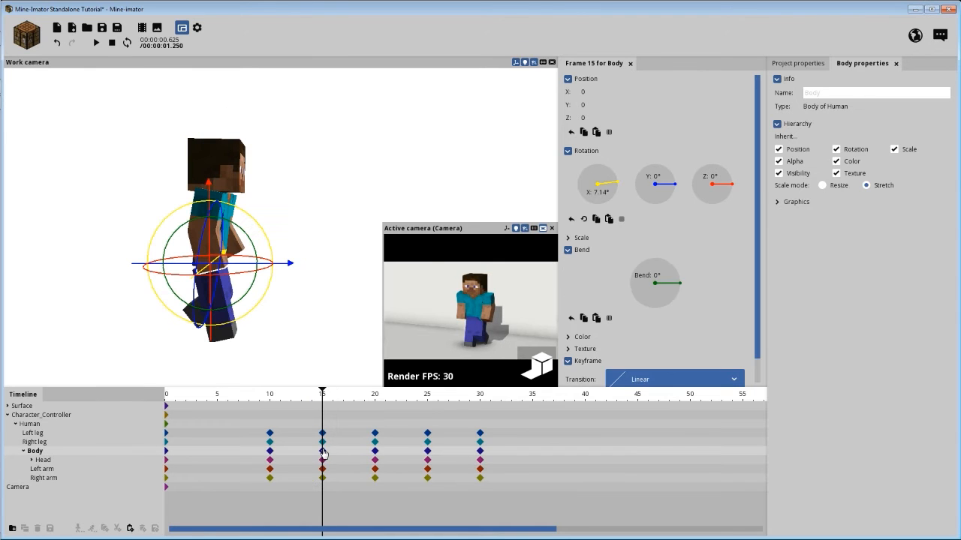
mouse_move(327, 195)
mouse_down()
mouse_move(283, 203)
mouse_move(345, 198)
mouse_up()
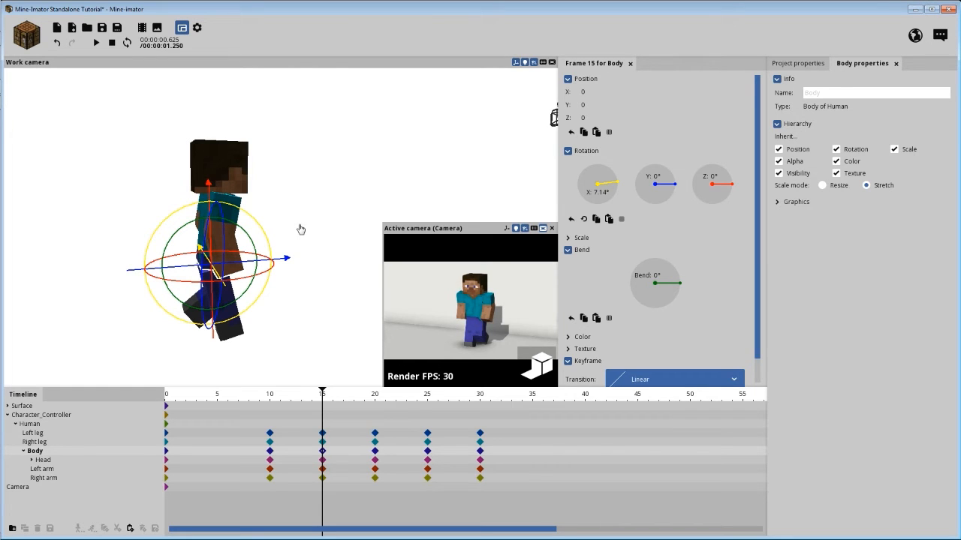
drag(296, 396, 335, 412)
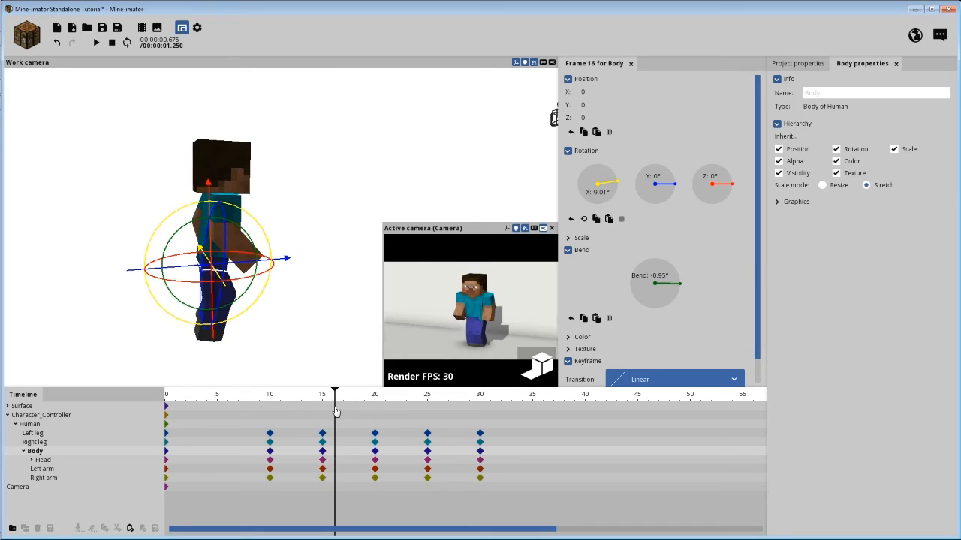
click(321, 451)
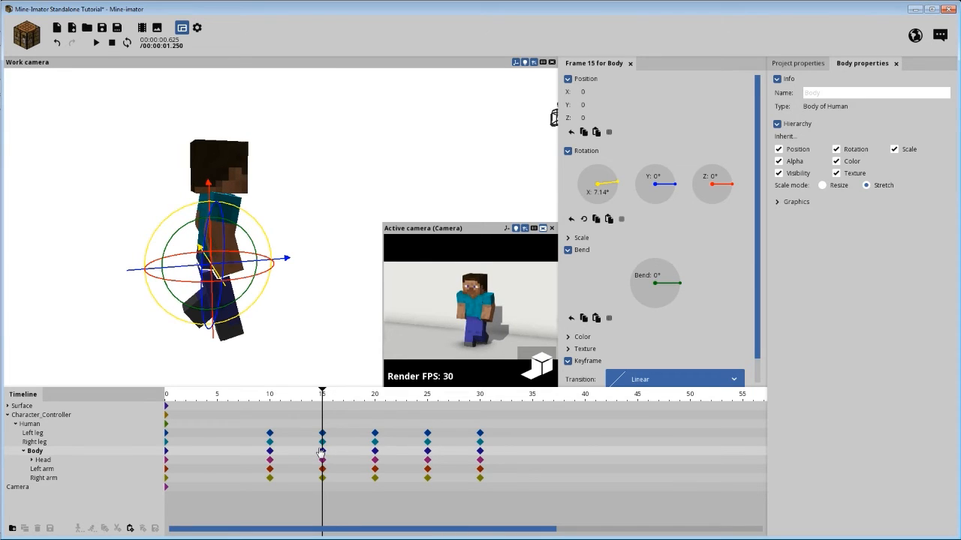
drag(677, 287, 679, 290)
right_click(679, 290)
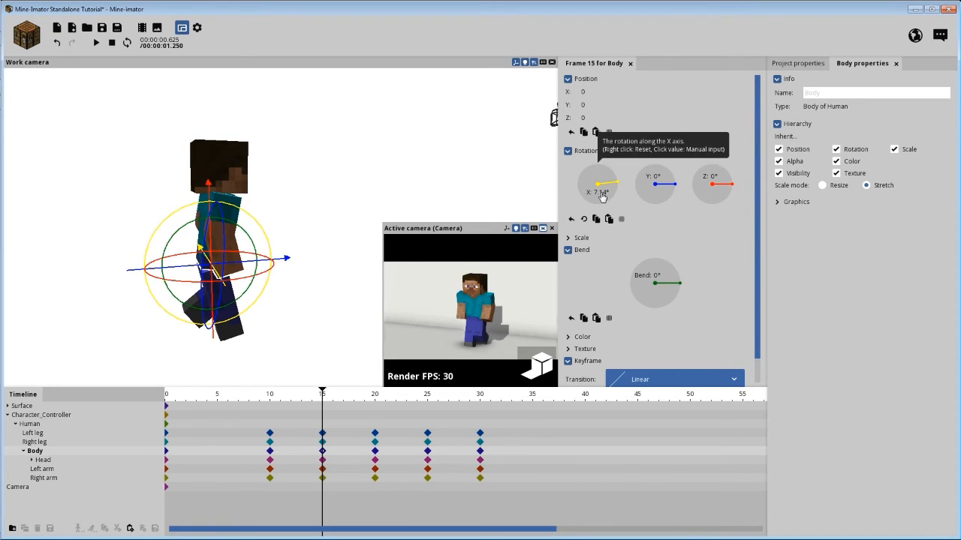
Step: Set the body's X rotation to 8° for its keyframes at frames 15 and 25 together
click(321, 452)
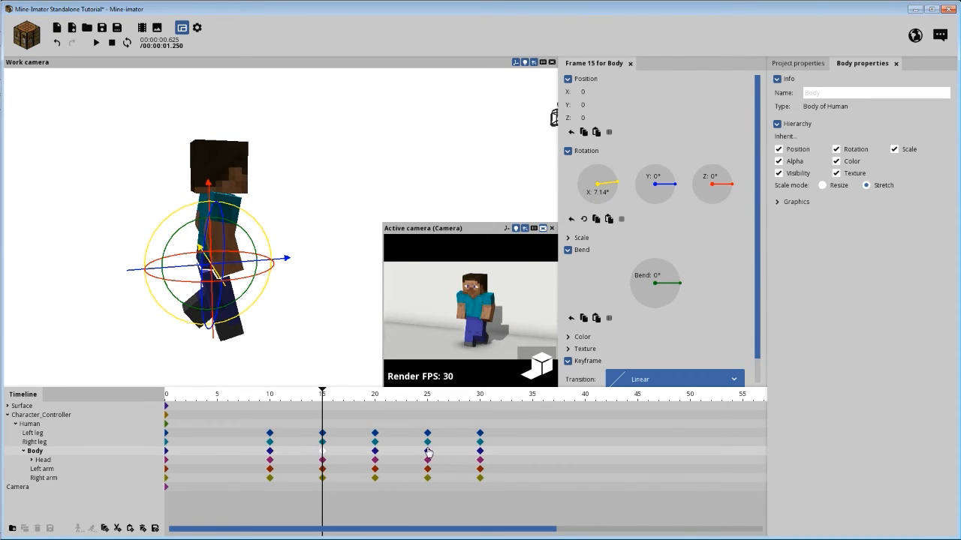
click(427, 451)
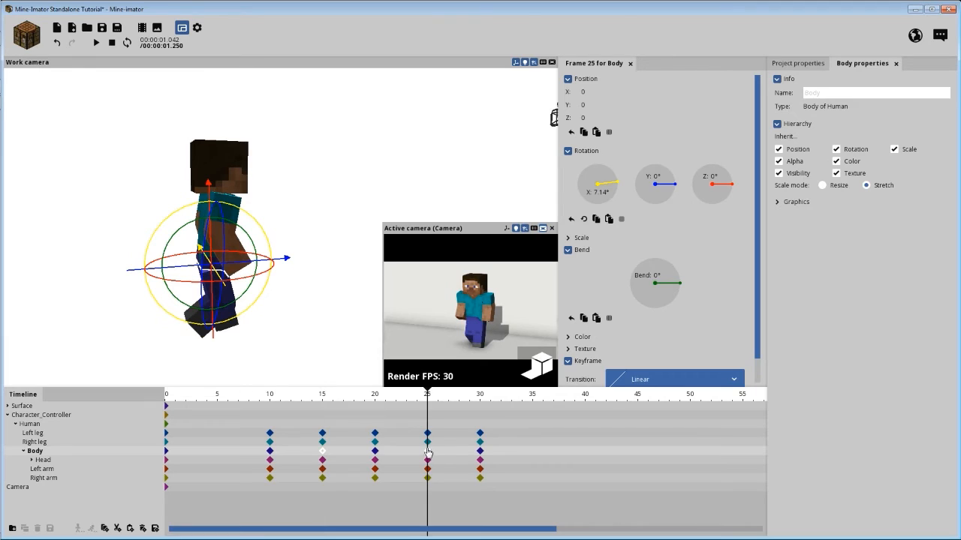
click(606, 192)
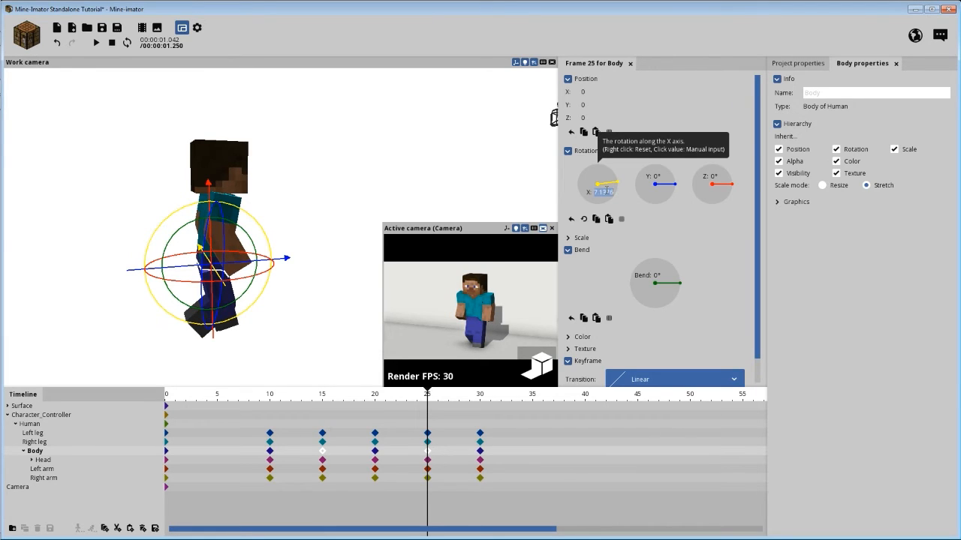
text(8)
key(Return)
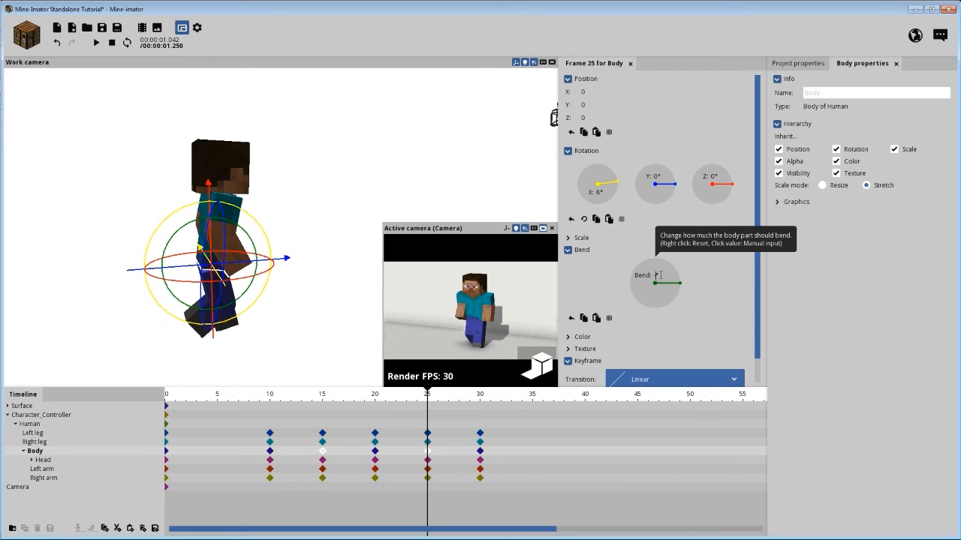
Step: Set the body's bend to -3° for its keyframes at frames 15 and 25 together
text(7)
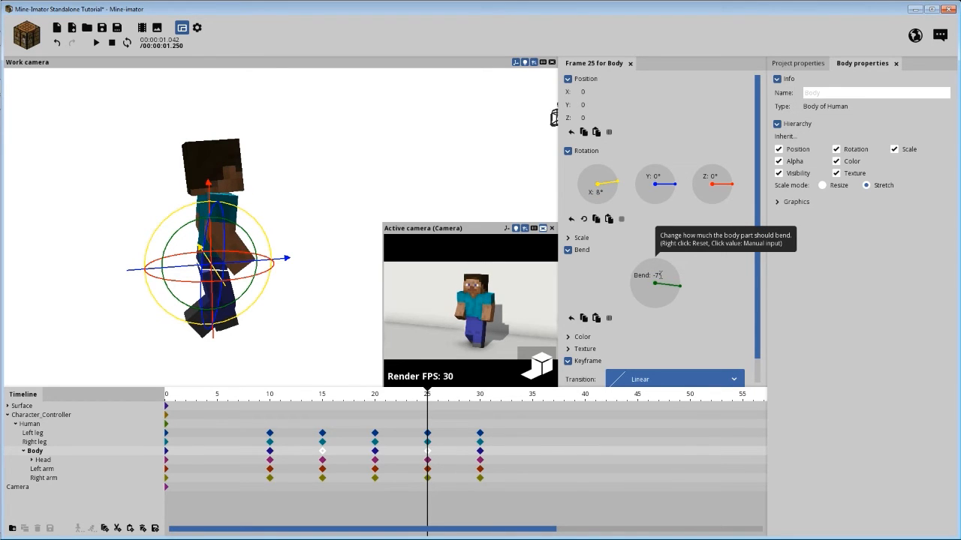
key(BackSpace)
text(5)
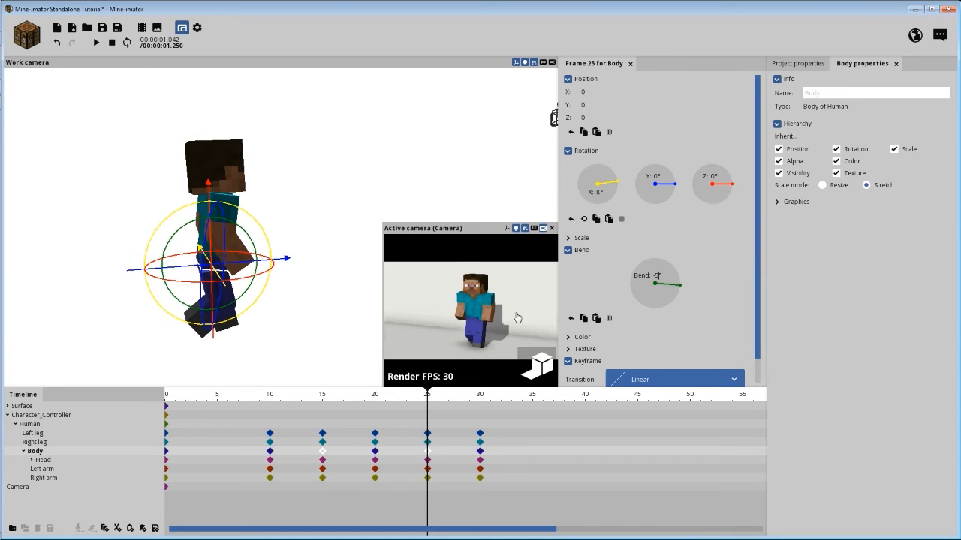
mouse_move(325, 408)
mouse_down()
mouse_move(280, 410)
mouse_move(457, 417)
mouse_move(323, 418)
mouse_up()
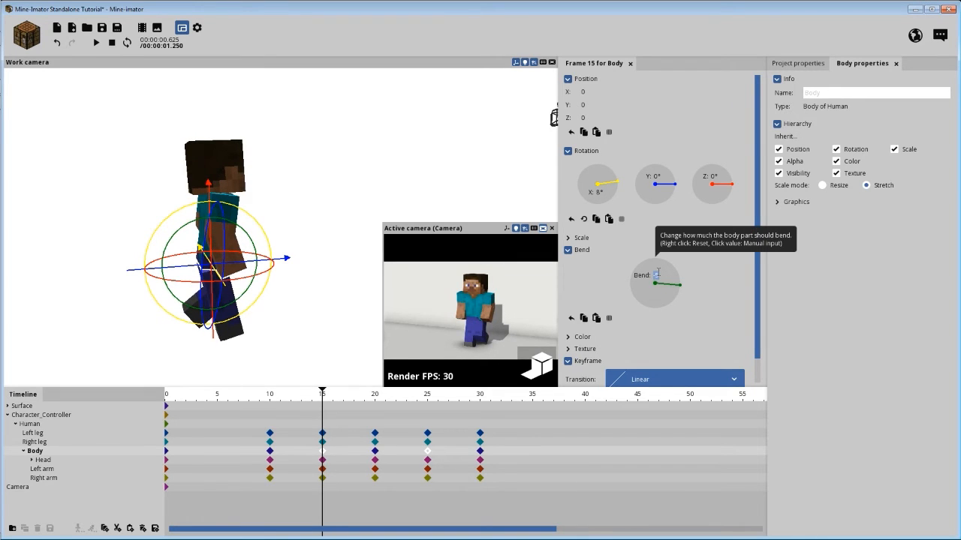
text(-3)
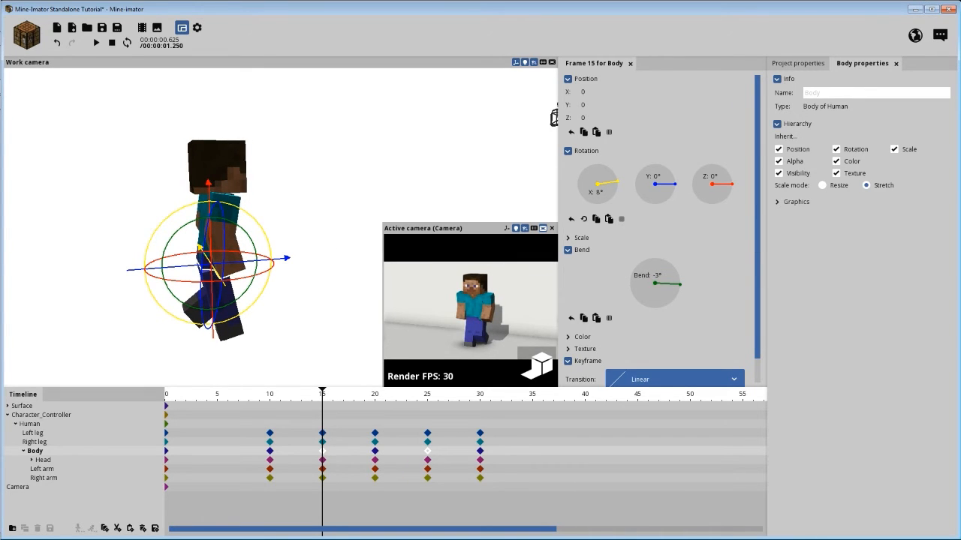
Step: Set the head's X rotation to -4° for its keyframes at frames 15 and 25 together
drag(330, 202, 344, 251)
click(322, 460)
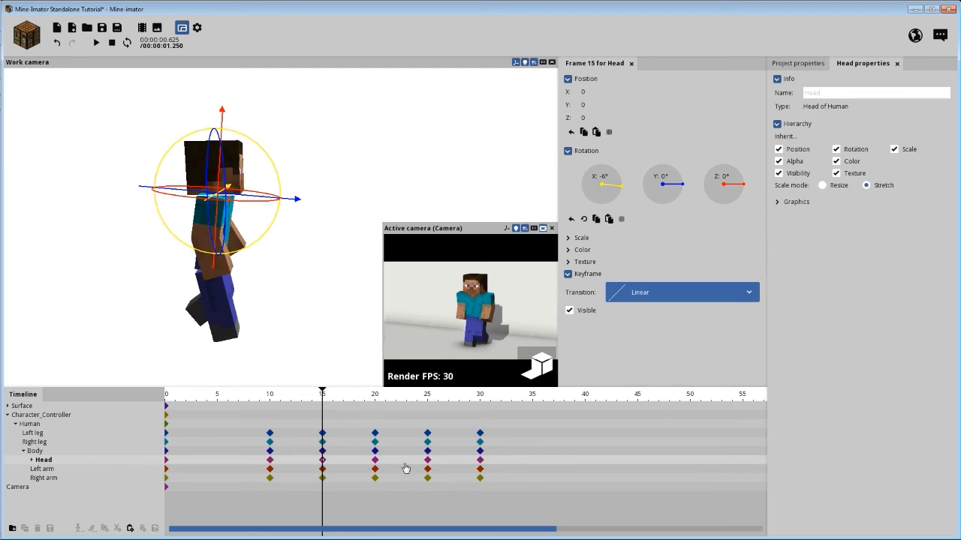
click(427, 460)
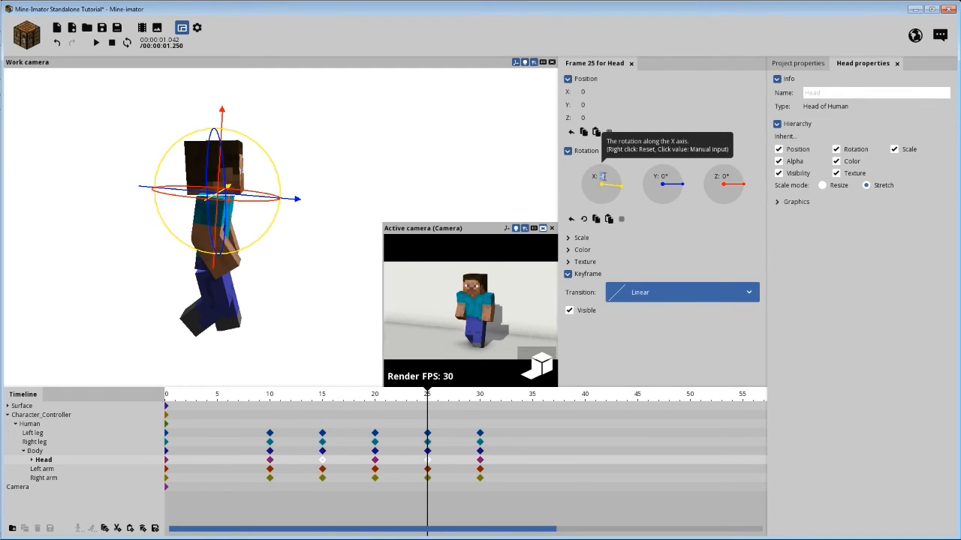
drag(602, 177, 605, 176)
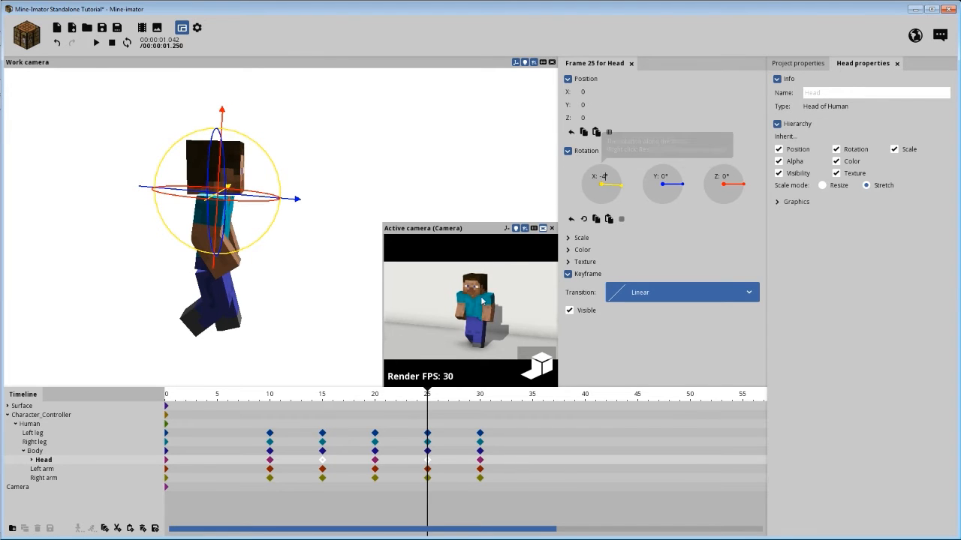
Step: Play the run from about frame 8 to check the head motion and save the project
drag(276, 390, 248, 388)
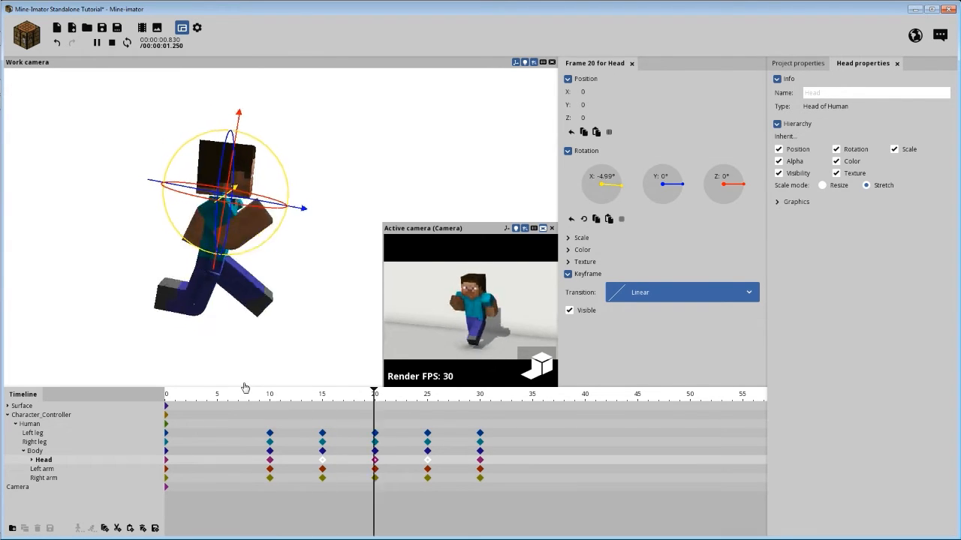
key(space)
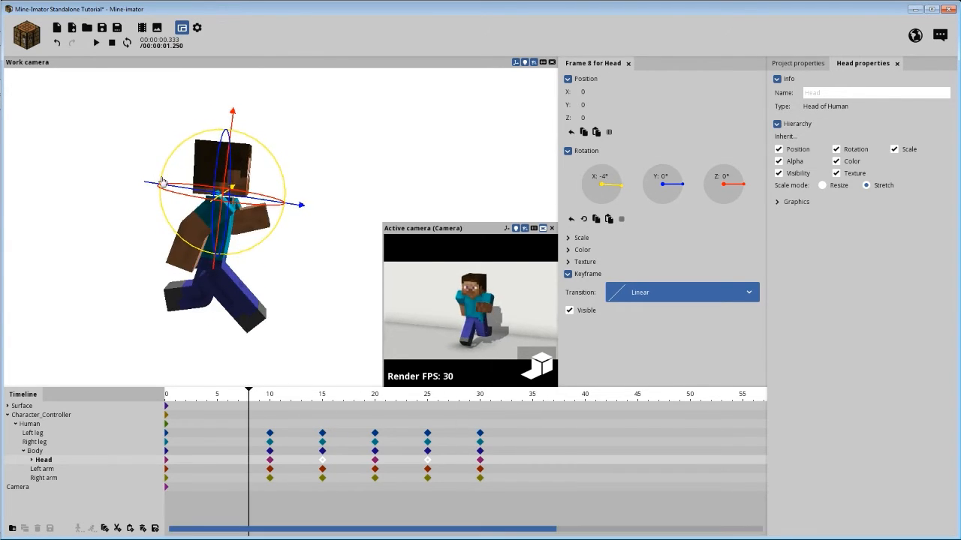
key(ctrl+s)
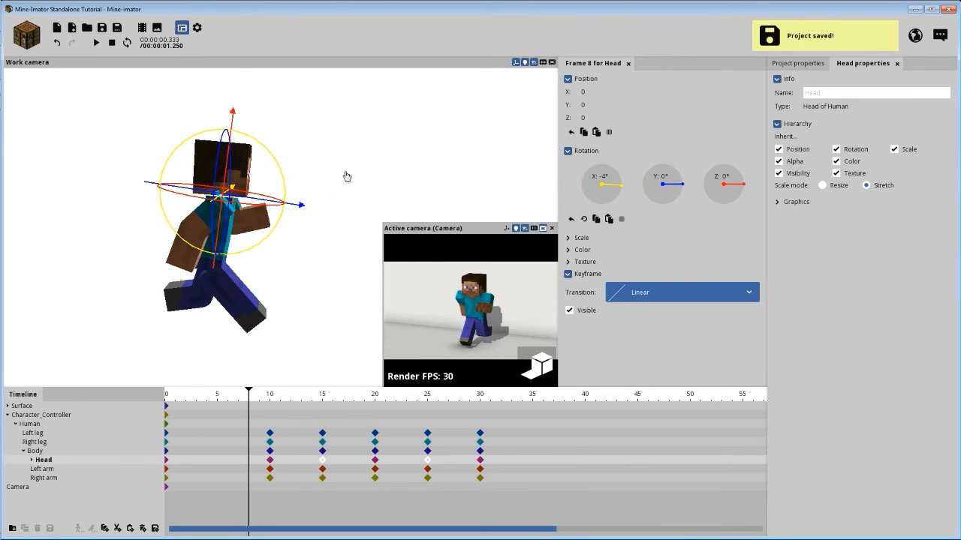
Step: Add a keyframe for the whole Human at frame 10 and compare the character's pose at frames 10 and 15
right_drag(347, 178, 370, 358)
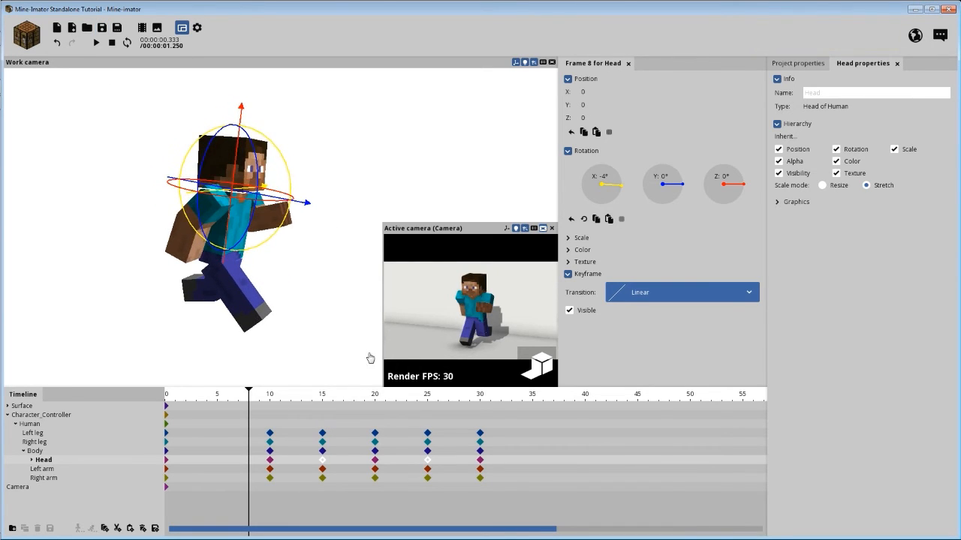
click(273, 427)
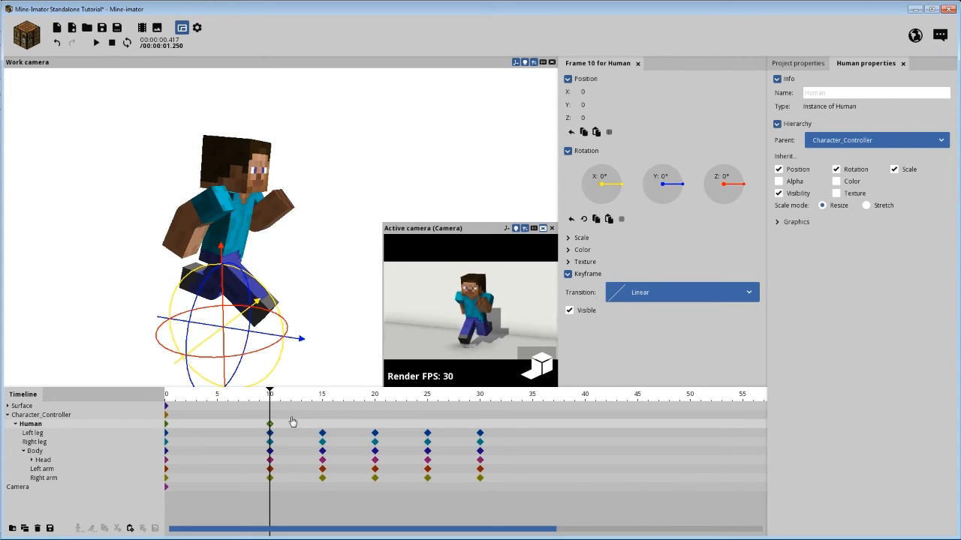
right_drag(311, 253, 350, 254)
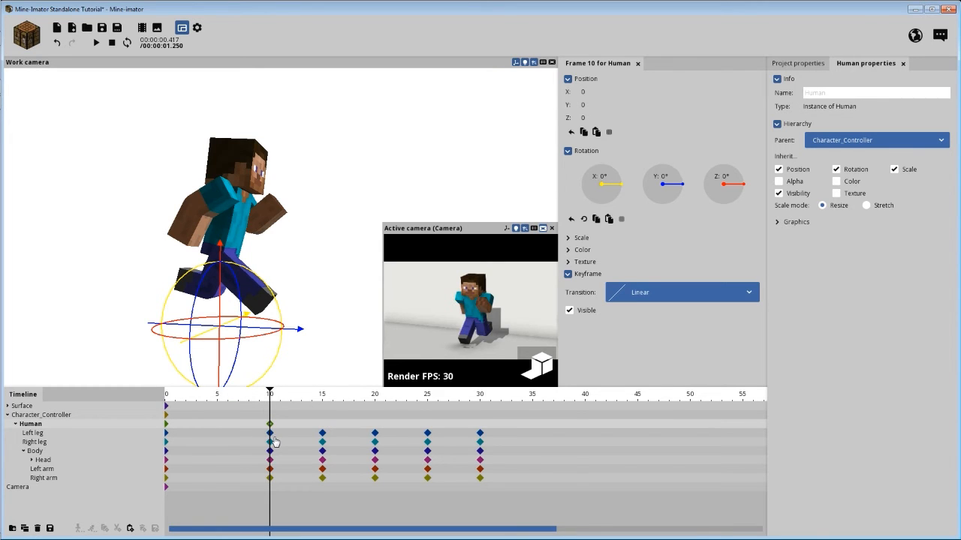
mouse_move(355, 190)
mouse_down()
mouse_move(300, 188)
mouse_move(309, 197)
mouse_move(354, 191)
mouse_up()
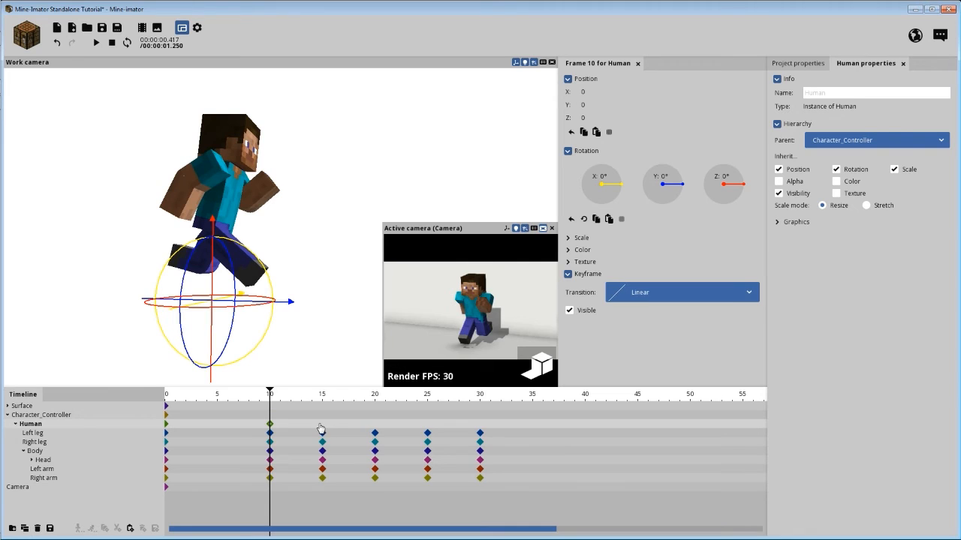
drag(325, 406, 324, 430)
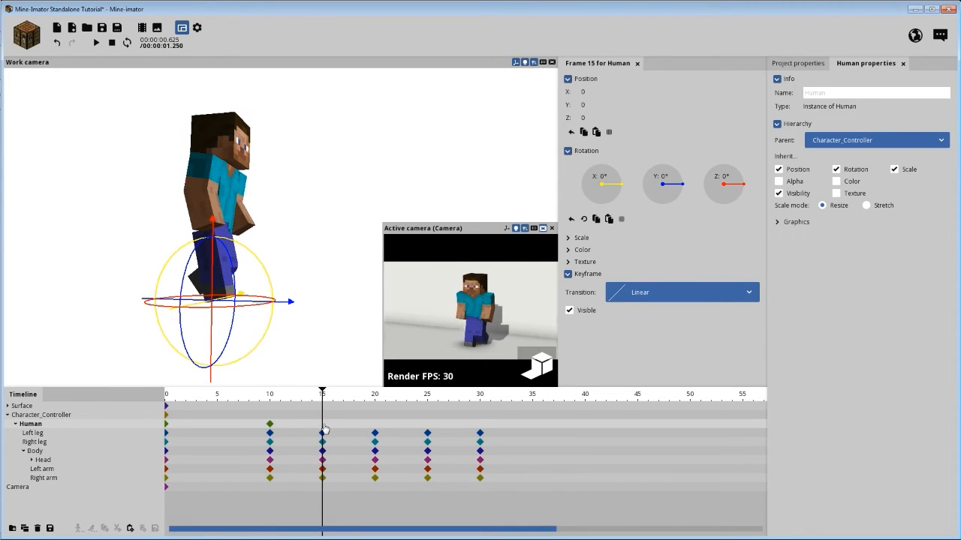
click(270, 425)
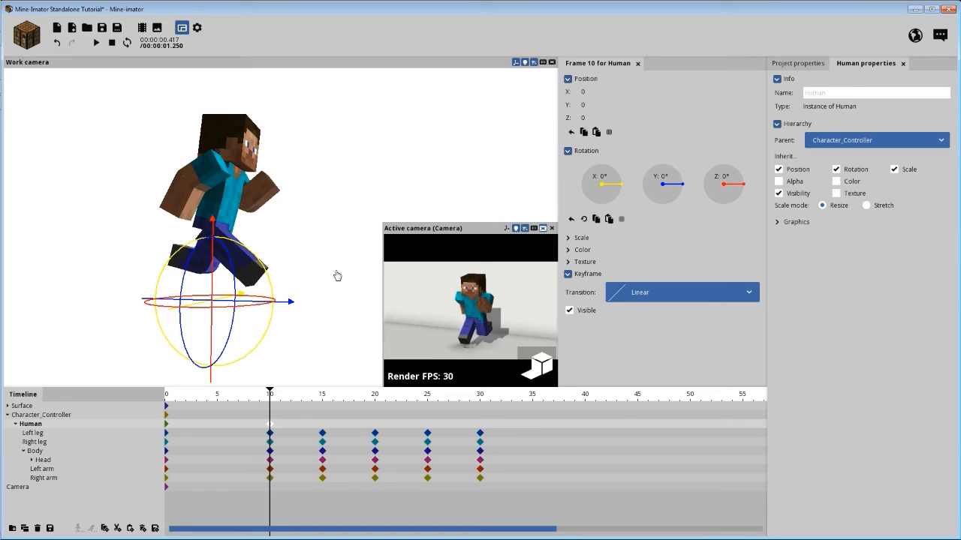
drag(337, 198, 297, 214)
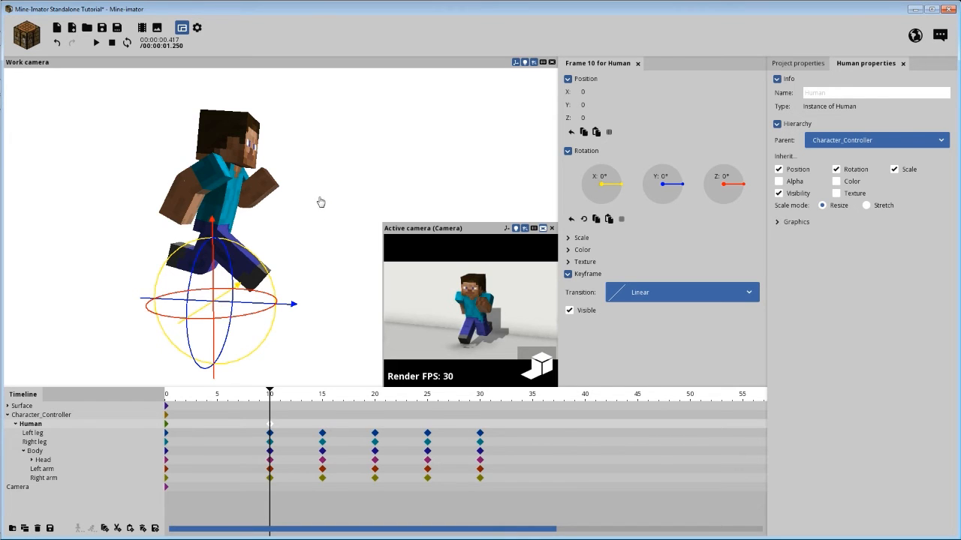
mouse_move(320, 203)
right_down()
mouse_move(296, 215)
mouse_move(313, 182)
mouse_move(330, 197)
mouse_move(327, 213)
right_up()
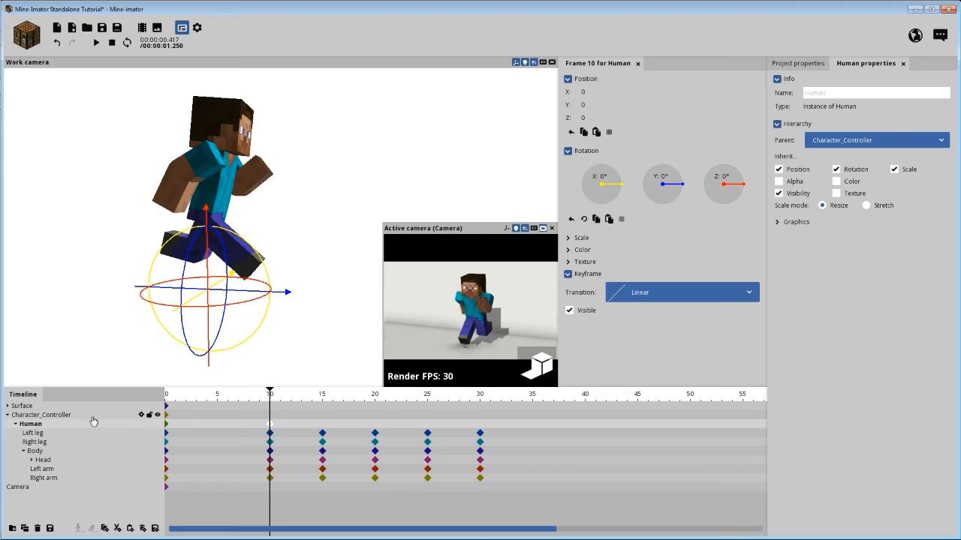
right_drag(328, 169, 274, 175)
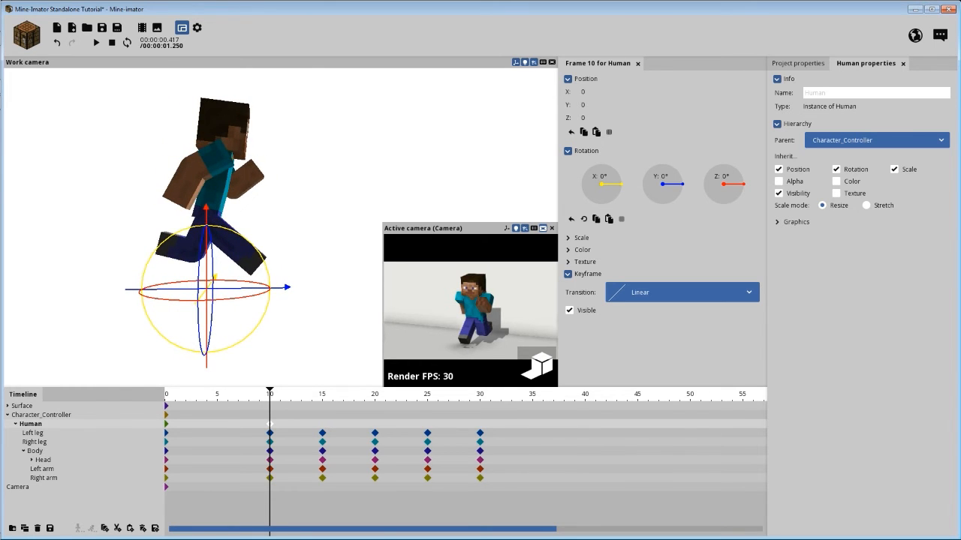
Step: Add keyframes for the whole Human at frames 15, 20, 25 and 30
drag(272, 399, 323, 398)
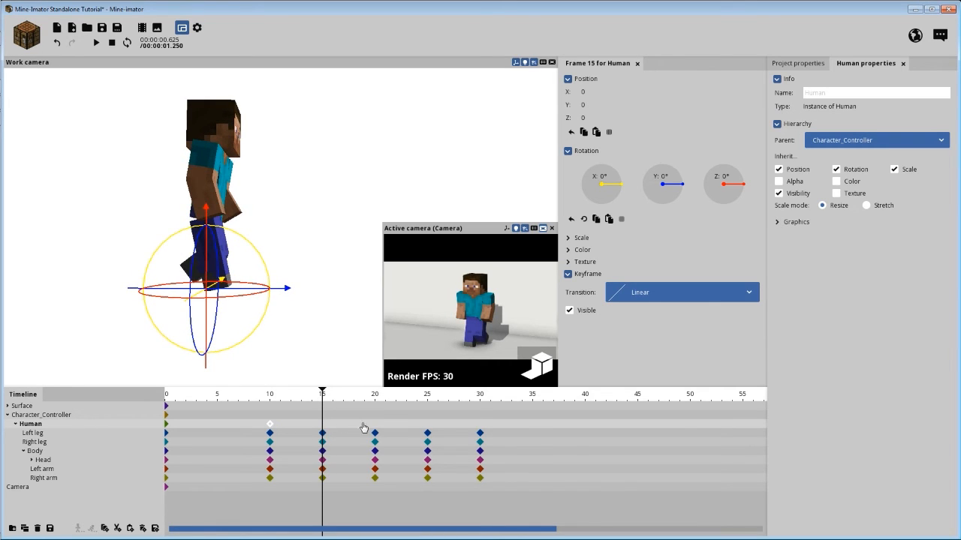
click(323, 424)
click(374, 424)
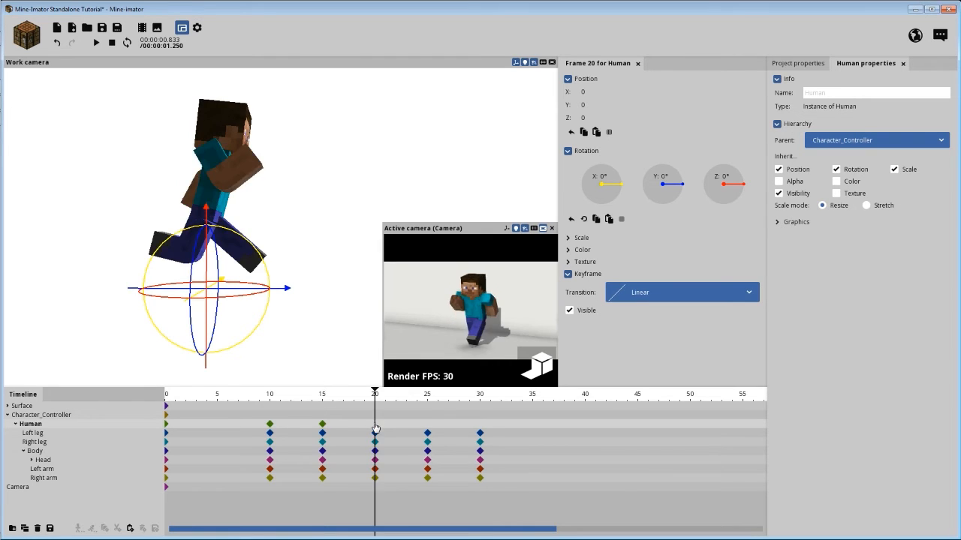
click(427, 425)
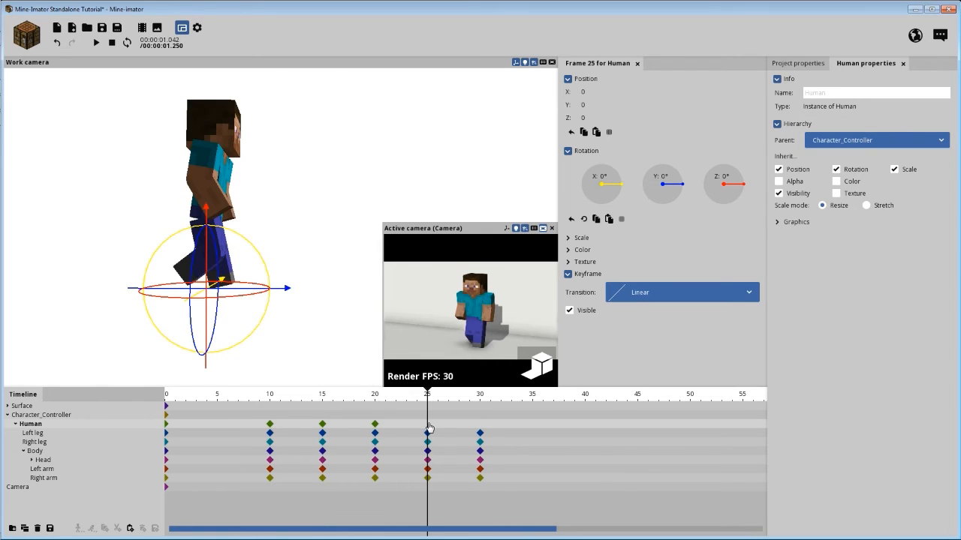
click(480, 424)
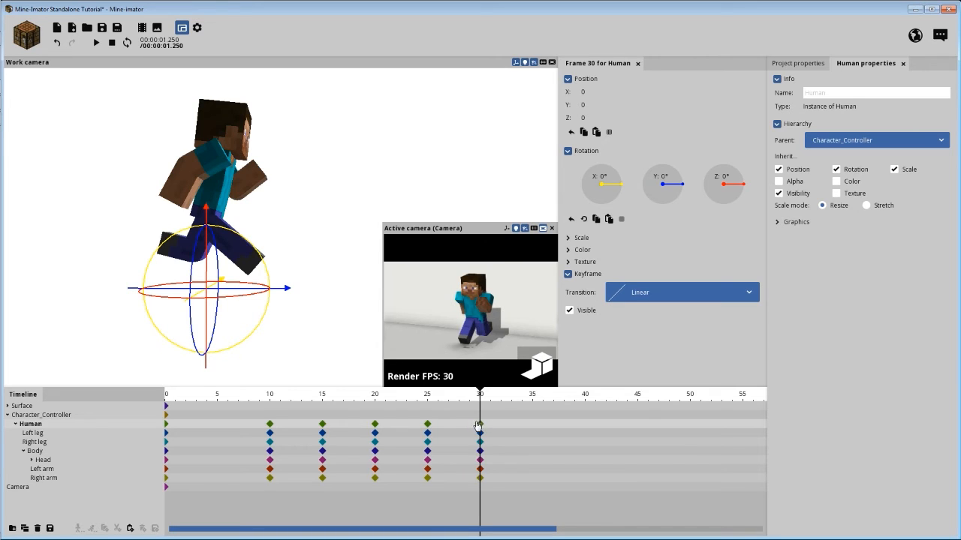
Step: Set the Human's Z position to -1 for its keyframes at frames 10, 20 and 30 together
click(478, 424)
drag(378, 395, 364, 396)
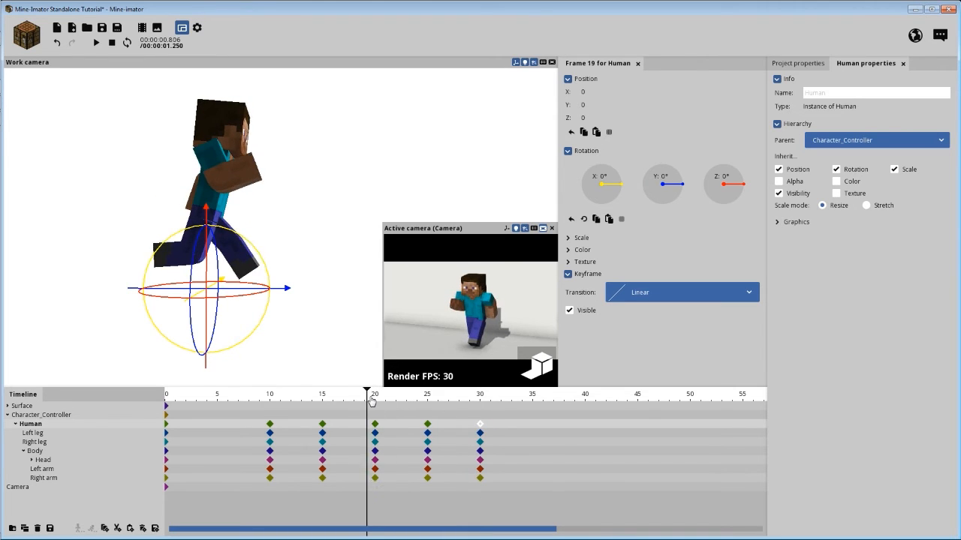
click(375, 426)
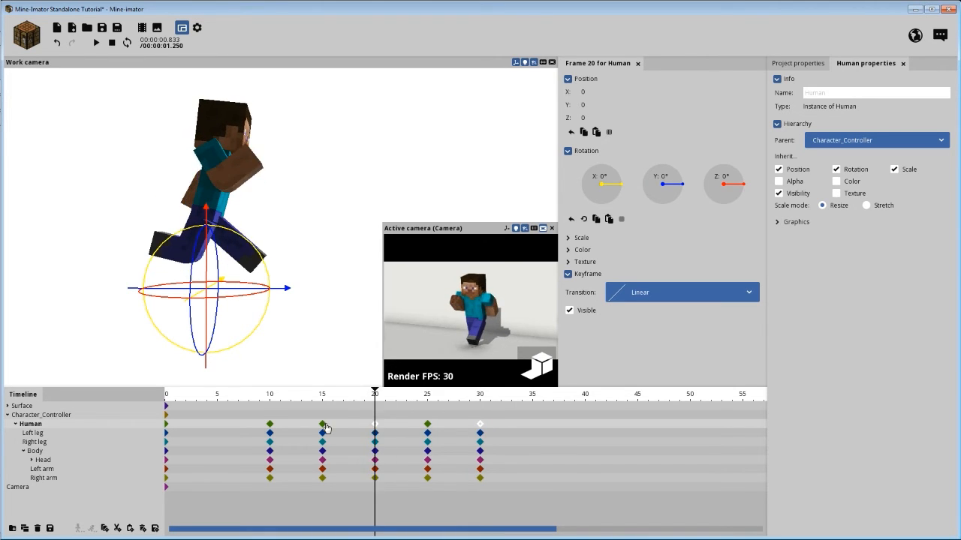
click(270, 425)
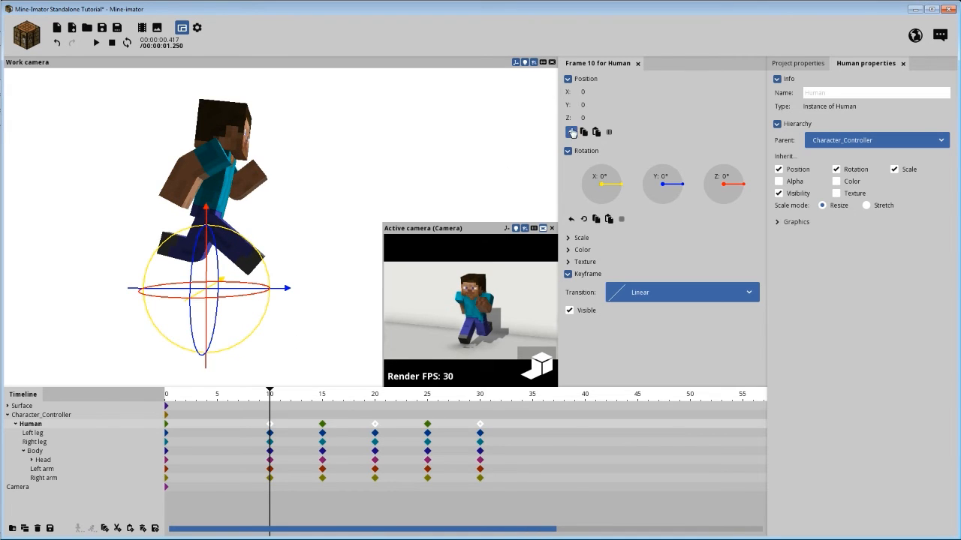
text(-1)
Step: Play the run from about frame 8 to check the vertical bounce and save the project
drag(263, 395, 257, 390)
key(space)
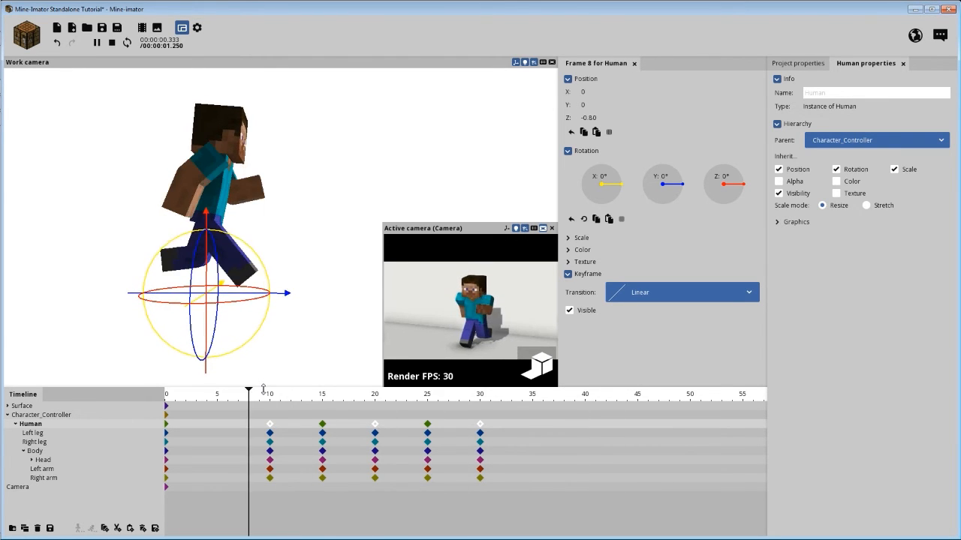
key(space)
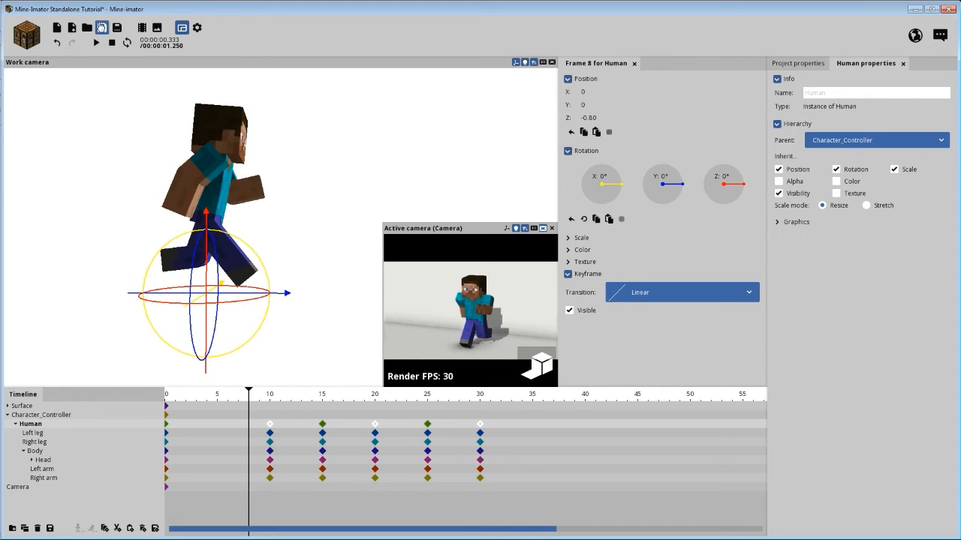
click(102, 27)
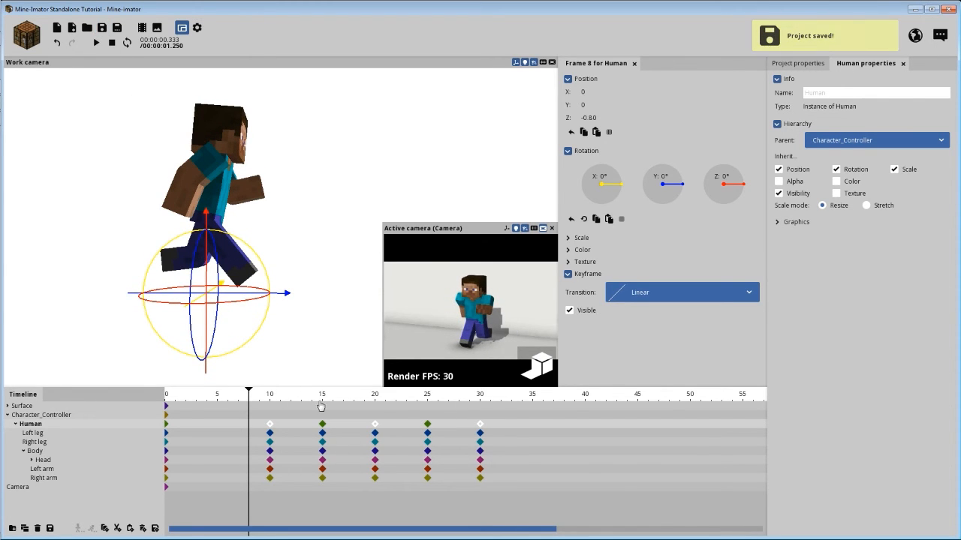
Step: Copy the keyframes of the Human and all its body parts from frames 15 to 30 and place the copies starting at frame 35
drag(308, 404, 480, 422)
drag(332, 152, 201, 154)
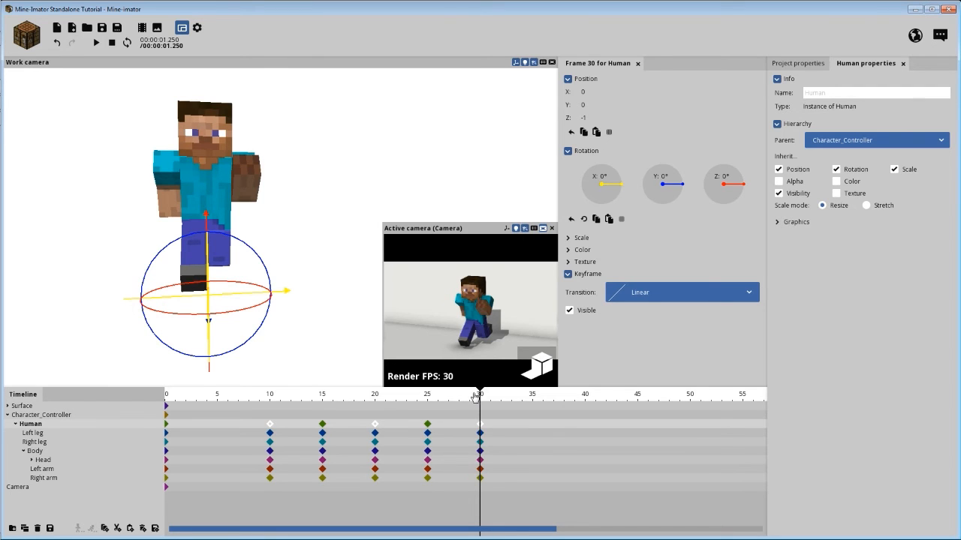
drag(477, 396, 495, 509)
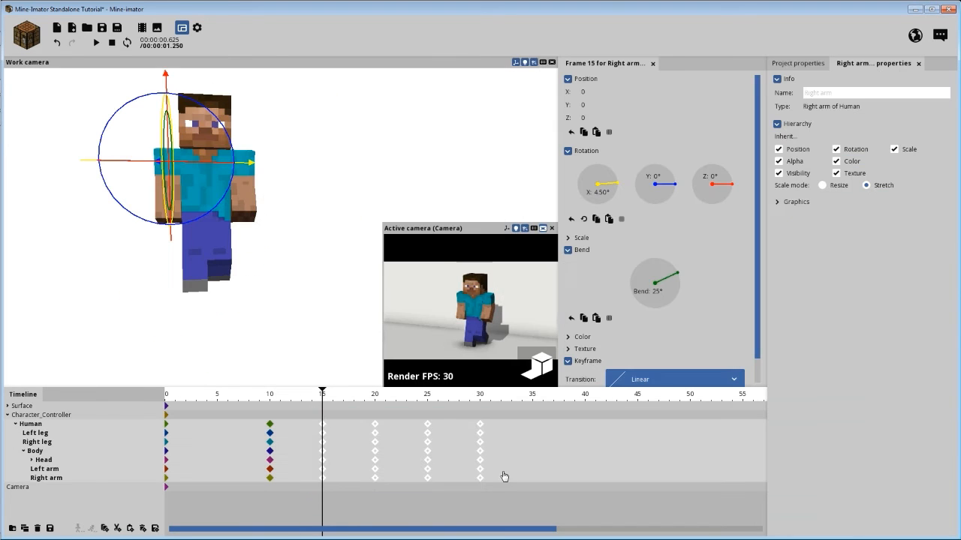
key(ctrl+v)
drag(585, 426, 531, 424)
Step: Paste another copy of the run-cycle keyframes for the Human and all its body parts starting at frame 55
click(741, 400)
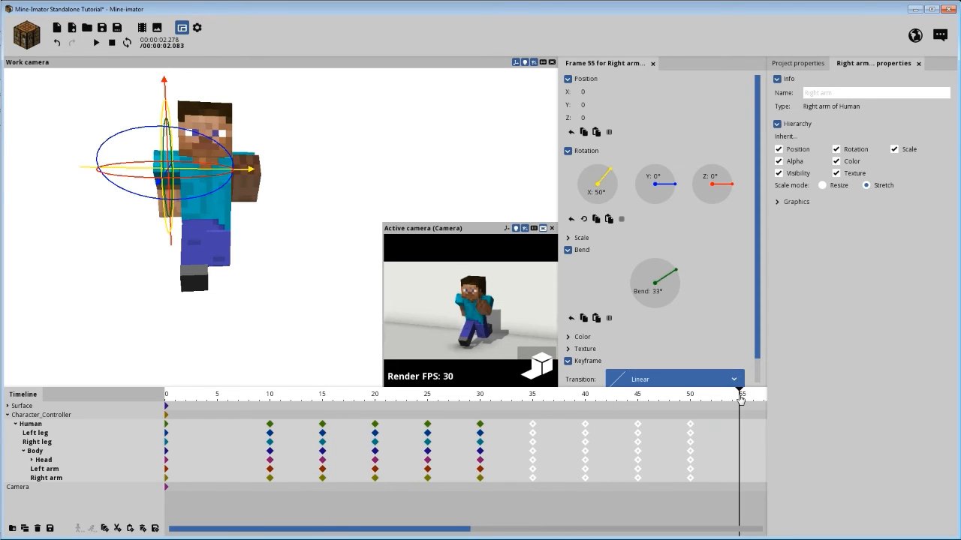
key(ctrl+v)
scroll(687, 442, down, 5)
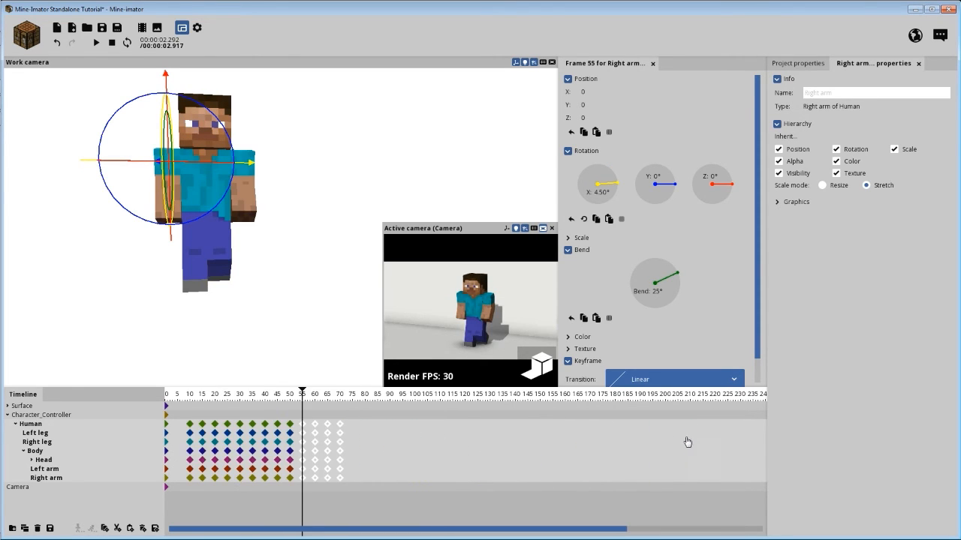
Step: Paste two more copies of the run-cycle keyframes, starting at frames 75 and 95
click(349, 403)
scroll(378, 428, up, 4)
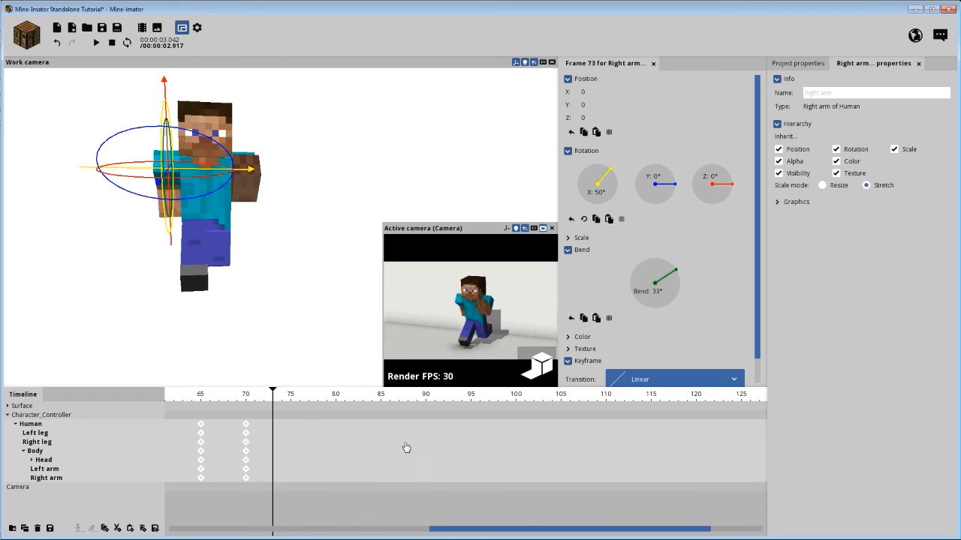
key(ctrl+v)
drag(386, 430, 296, 431)
key(ctrl+v)
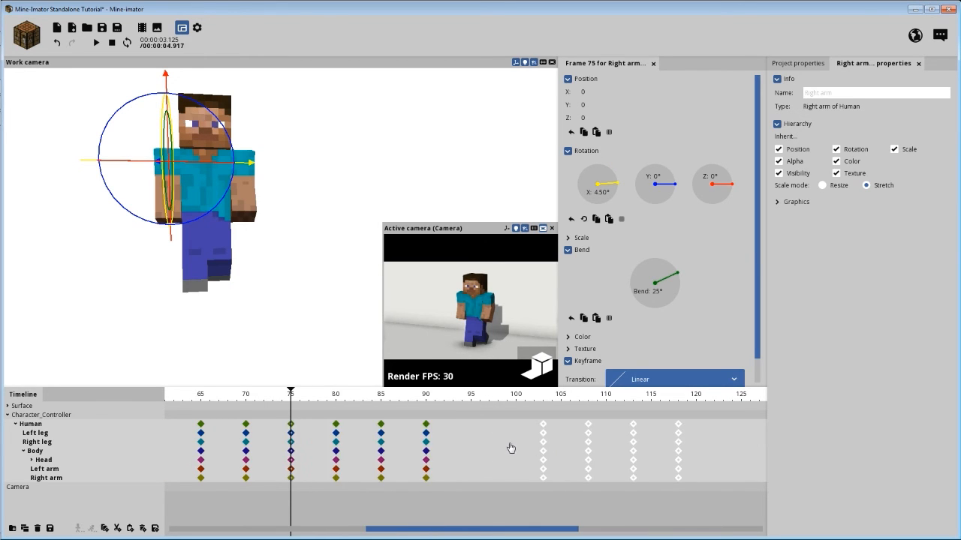
drag(542, 429, 471, 428)
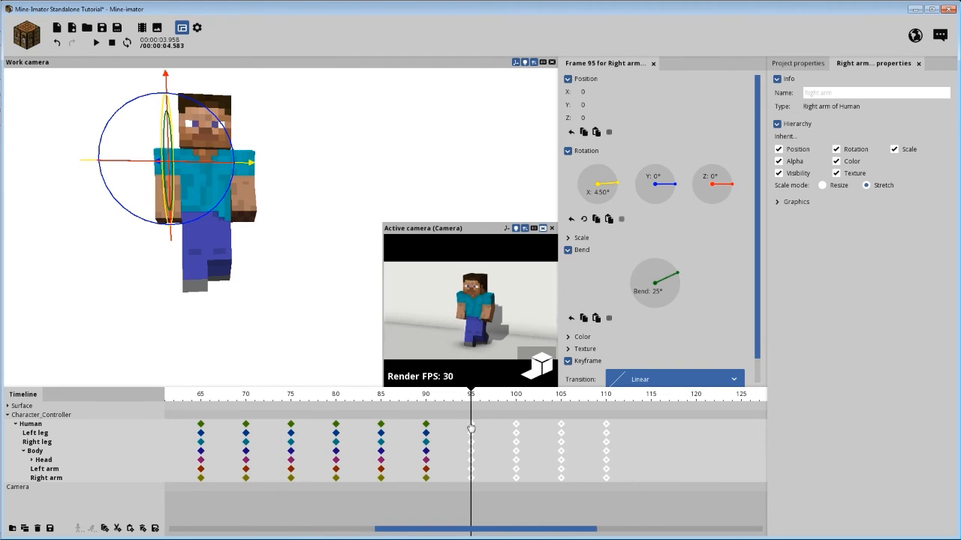
Step: Return the timeline to frame 0 and save the project
click(418, 406)
ctrl+scroll(270, 409, down, 5)
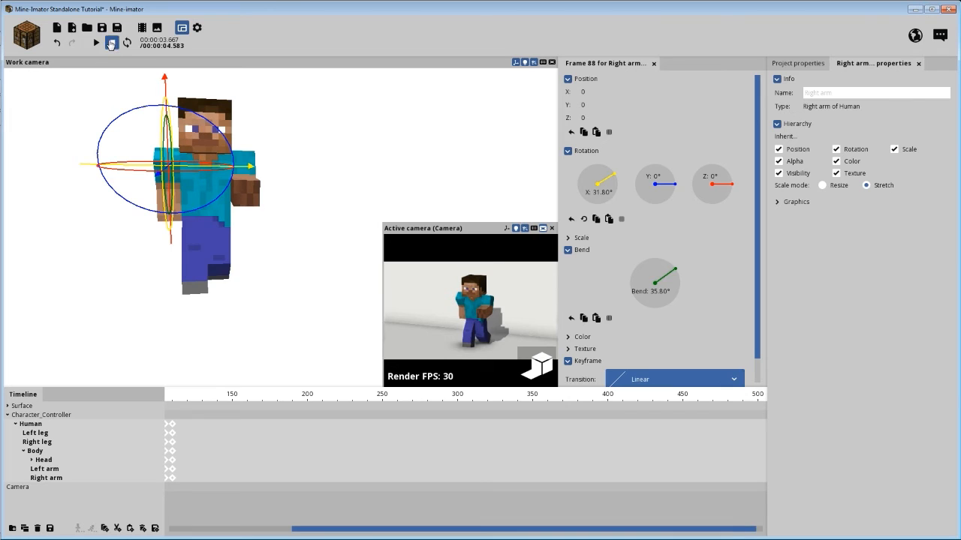
click(111, 44)
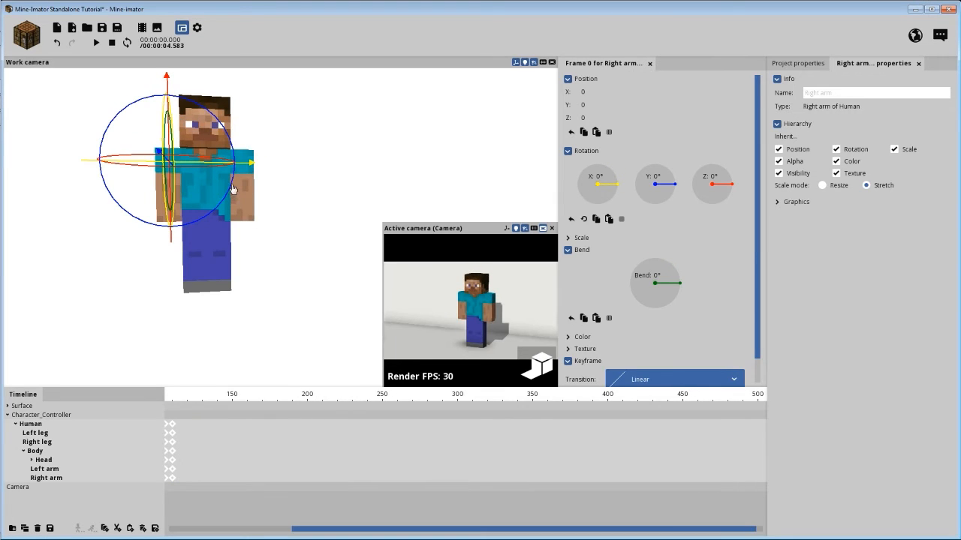
click(103, 27)
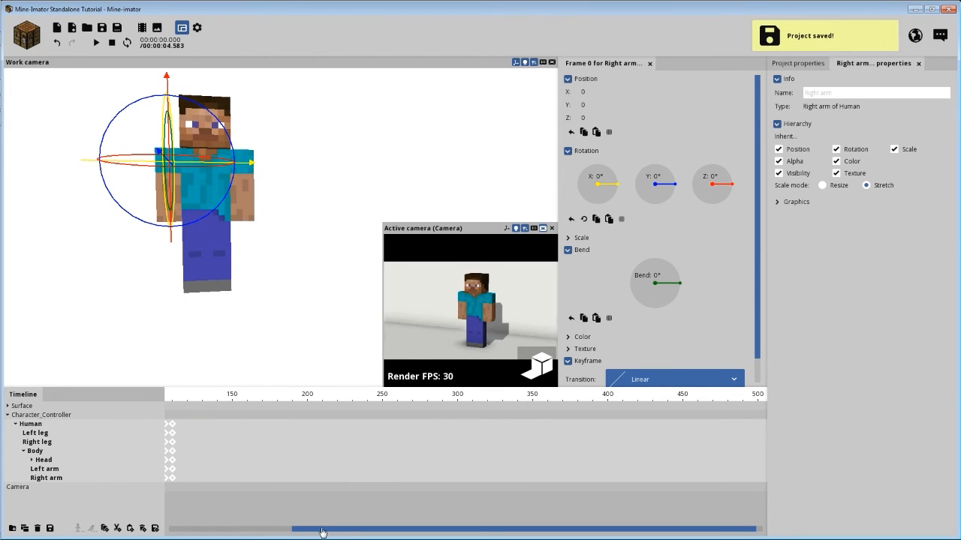
Step: Play the repeated run cycle from about frame 10 to check its speed and looping
drag(322, 530, 202, 512)
drag(180, 400, 205, 415)
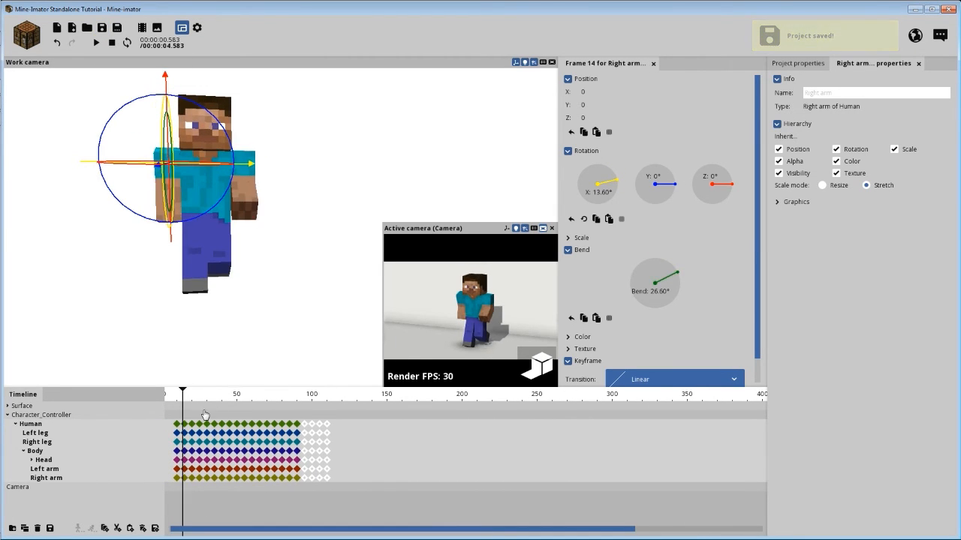
scroll(204, 415, up, 1)
drag(290, 533, 239, 533)
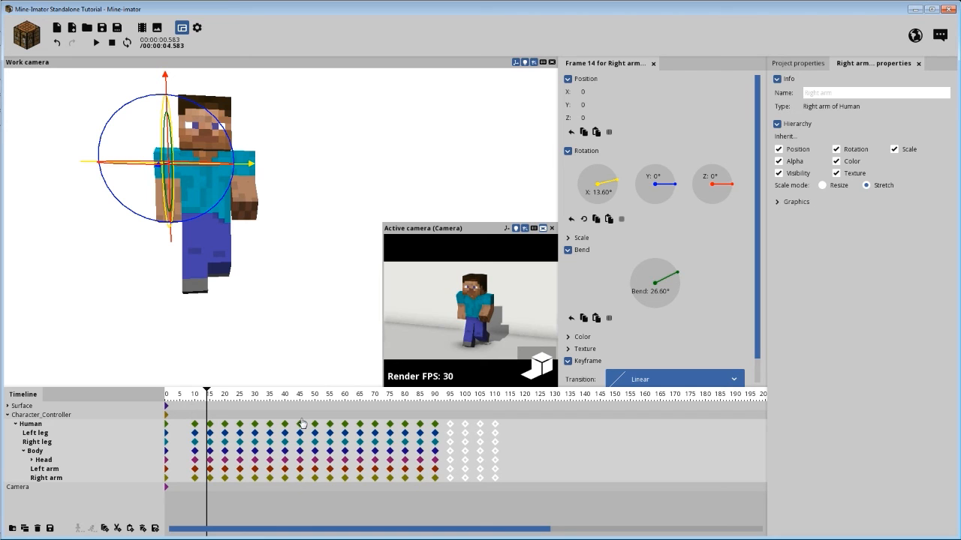
click(194, 402)
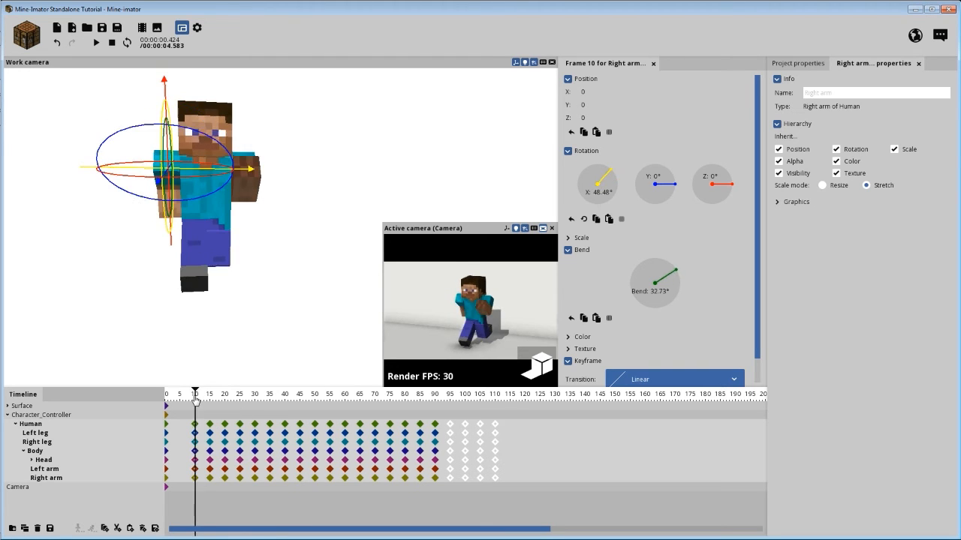
key(space)
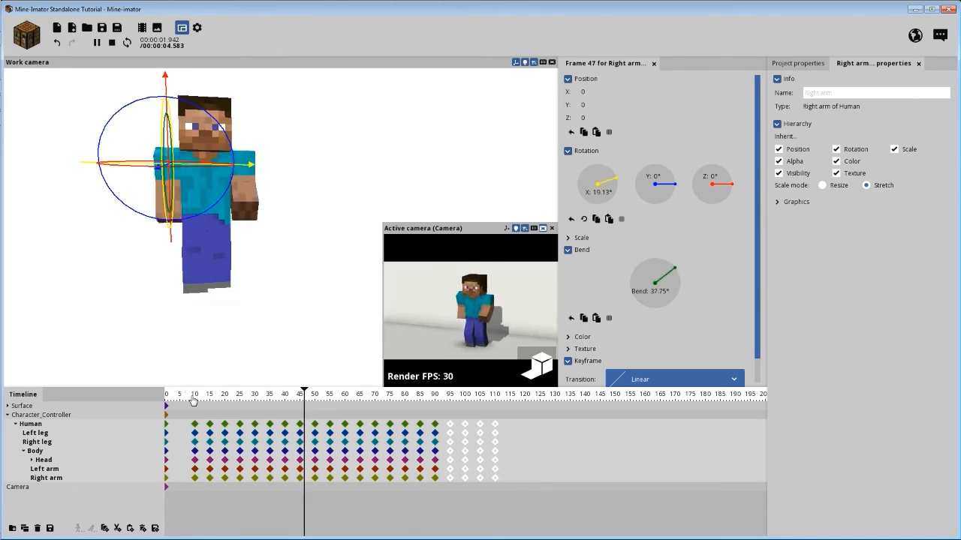
key(space)
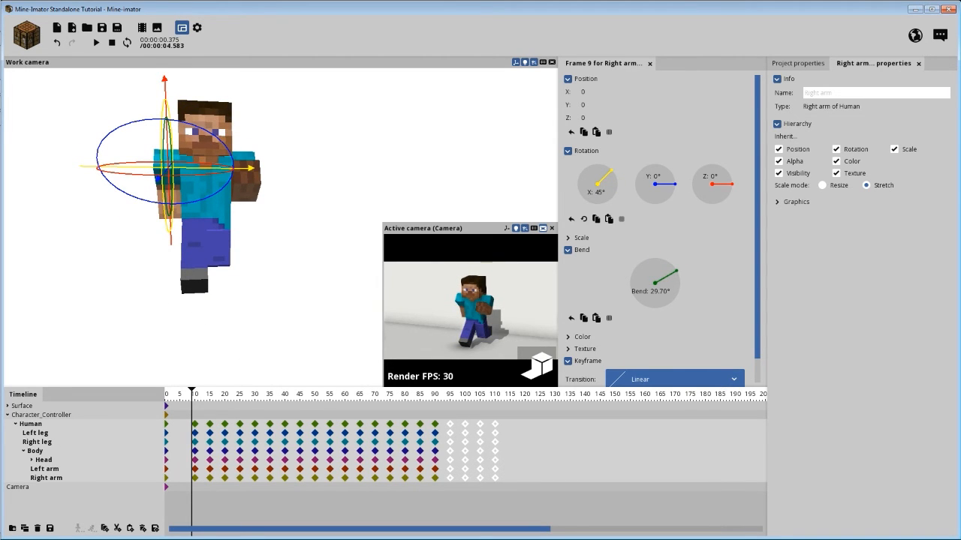
Step: Play the run from frame 9 while viewing the character from the side to judge its timing
drag(183, 297, 201, 309)
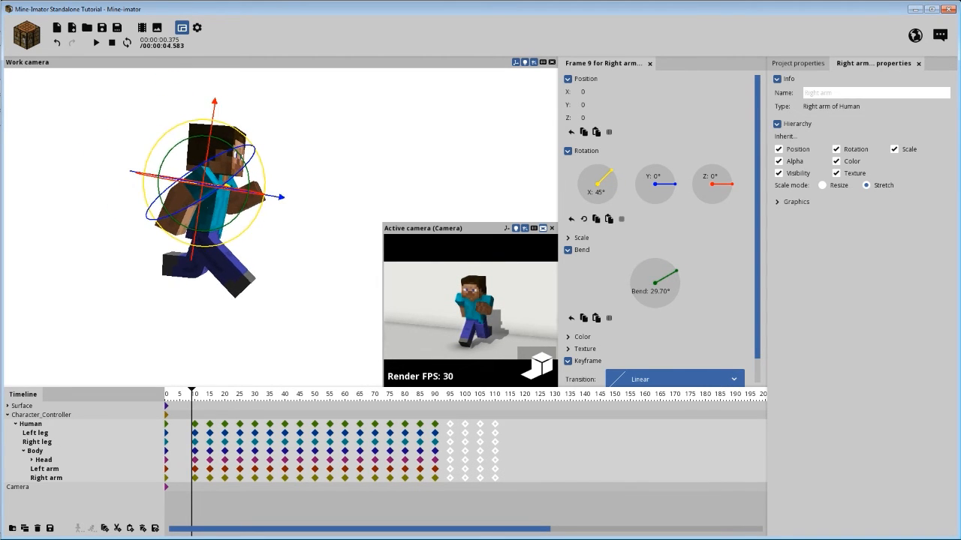
key(space)
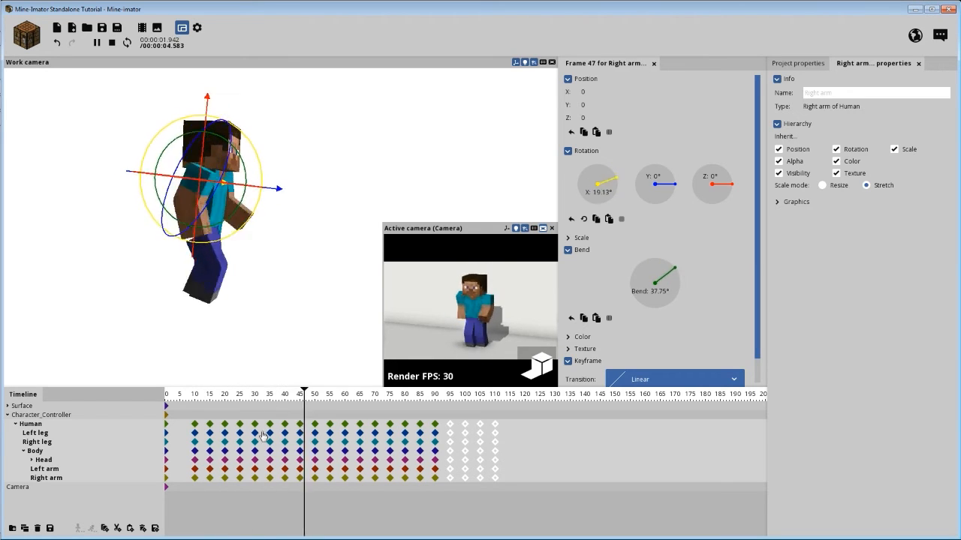
key(space)
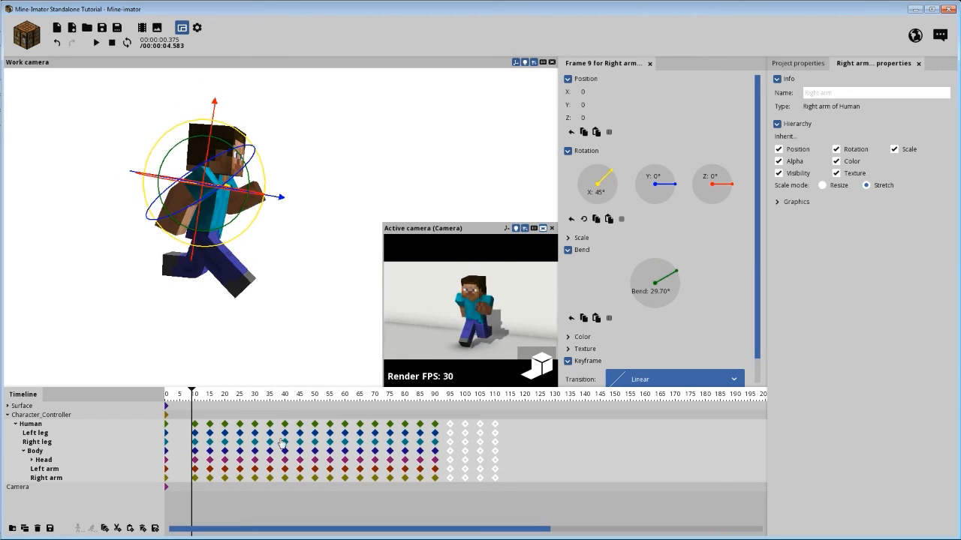
click(201, 399)
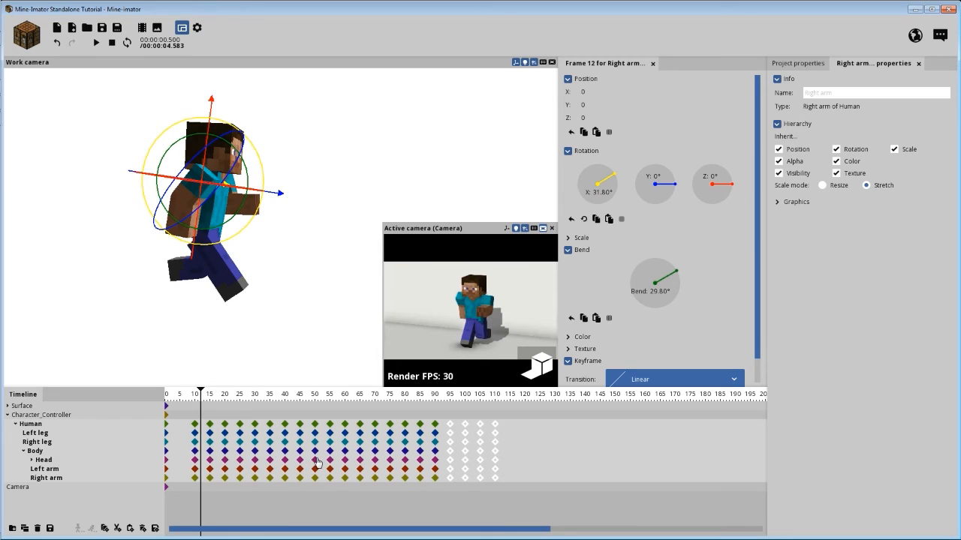
Step: Undo all the pasted run-cycle copies after frame 30
key(ctrl+z)
key(ctrl+z)
key(ctrl+z)
key(ctrl+z)
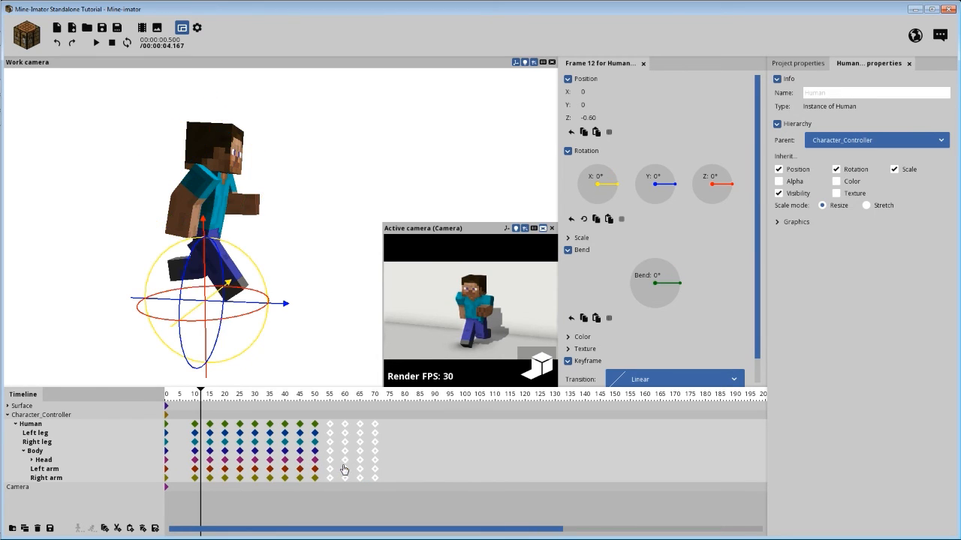
key(ctrl+z)
key(ctrl+z)
key(ctrl+z)
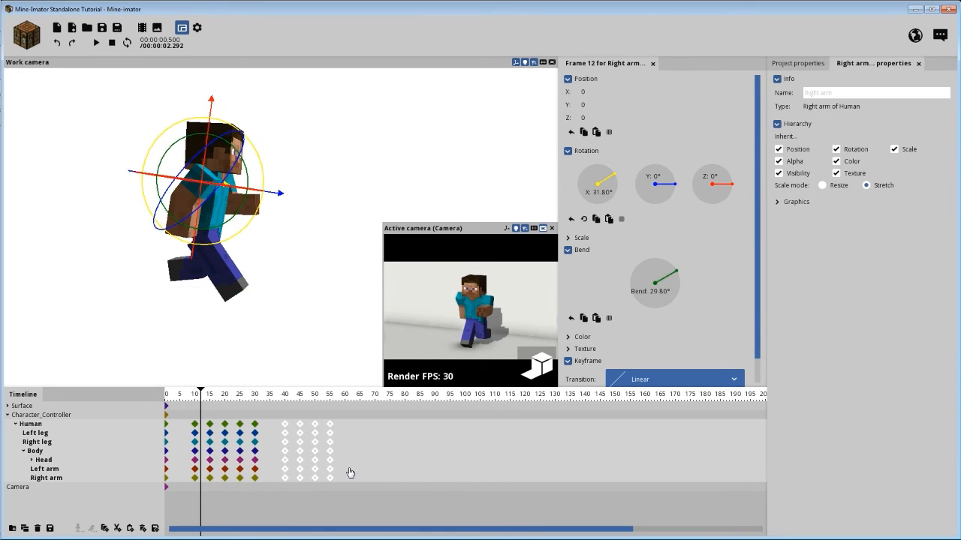
key(ctrl+z)
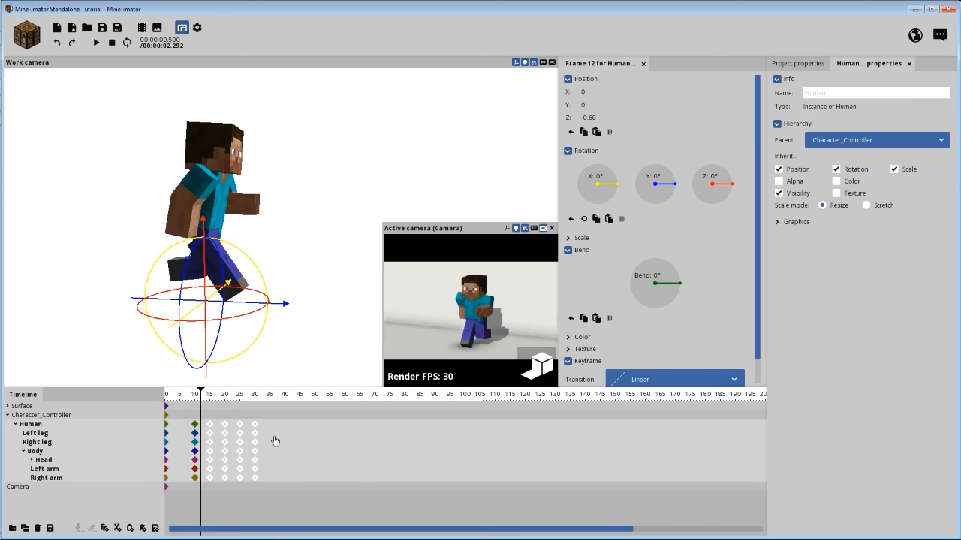
Step: Tighten the run cycle by moving the Human and body part keyframes after frame 10 to frames 13, 16, 19 and 22
click(274, 438)
click(208, 399)
scroll(266, 452, up, 5)
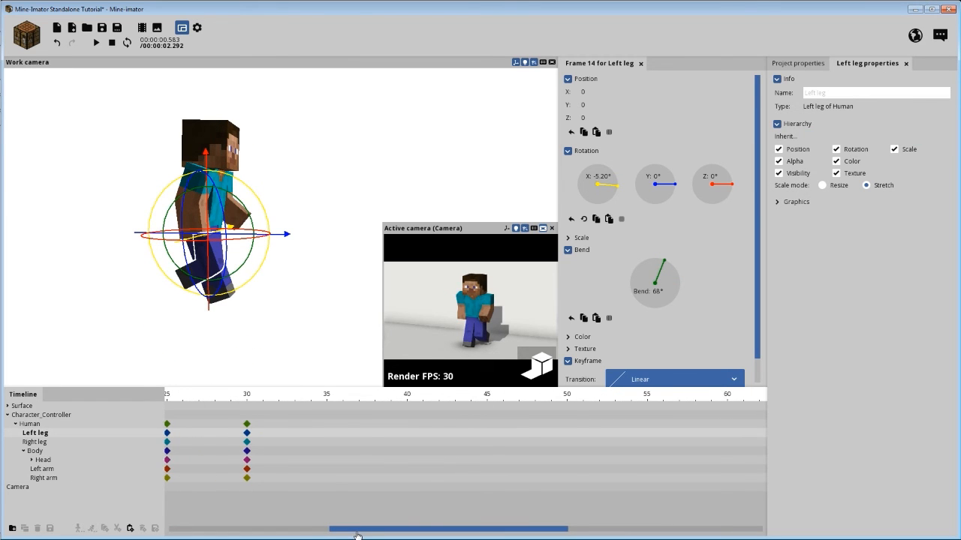
drag(357, 535, 206, 534)
drag(379, 409, 640, 491)
drag(386, 427, 617, 493)
click(370, 427)
click(417, 425)
drag(434, 429, 590, 476)
drag(483, 430, 552, 484)
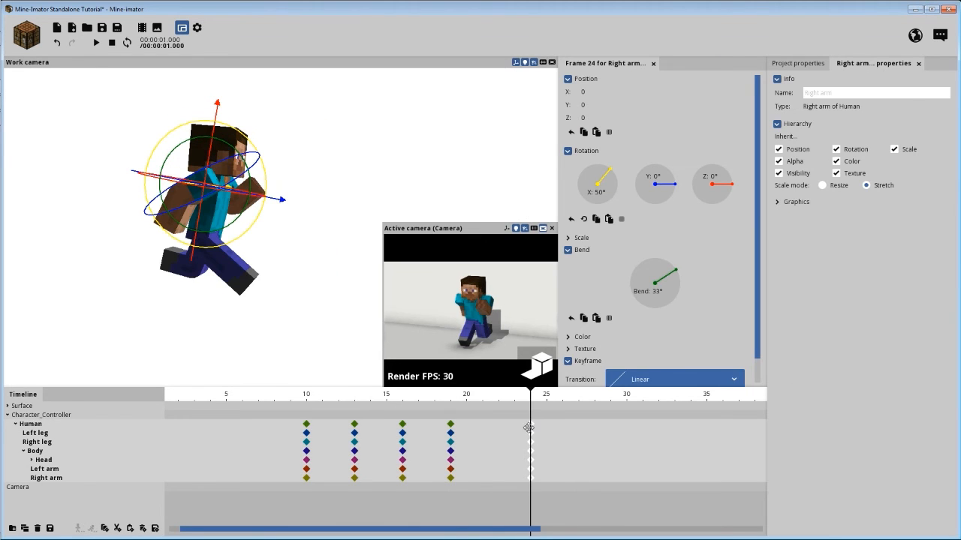
drag(528, 424, 498, 424)
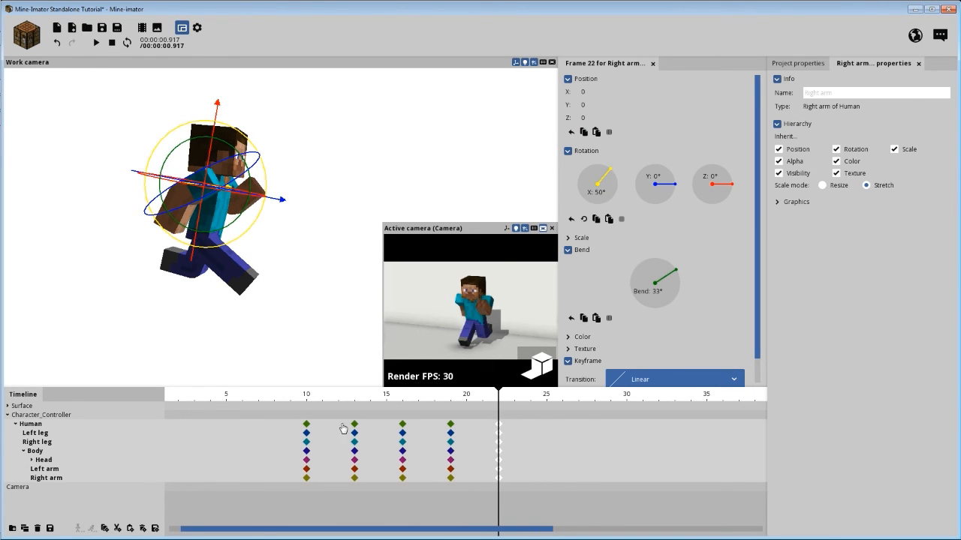
Step: Play the run from about frame 9 to check the three-frame keyframe spacing
click(287, 404)
key(space)
click(290, 403)
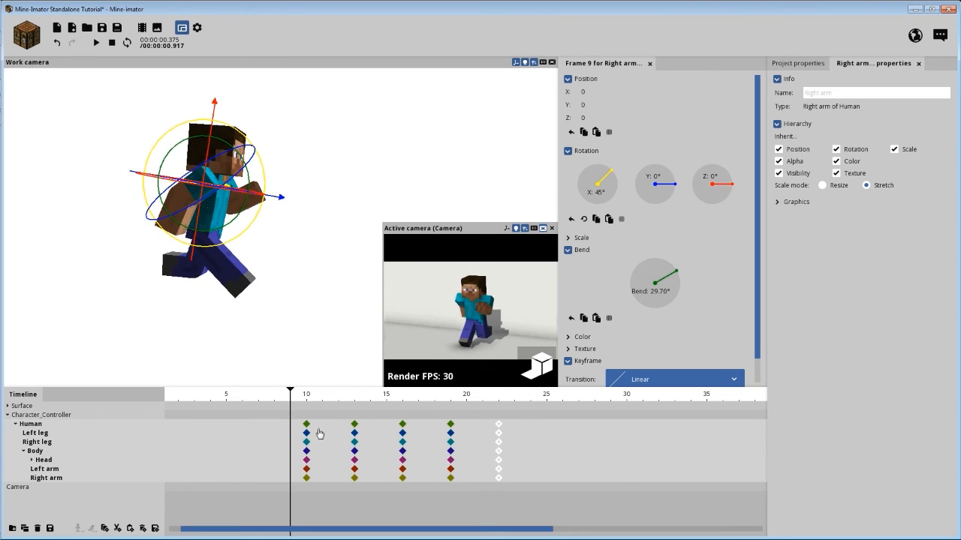
Step: Respace the Human and body part keyframes after frame 10 to frames 14, 18, 22 and 26
drag(337, 424, 539, 499)
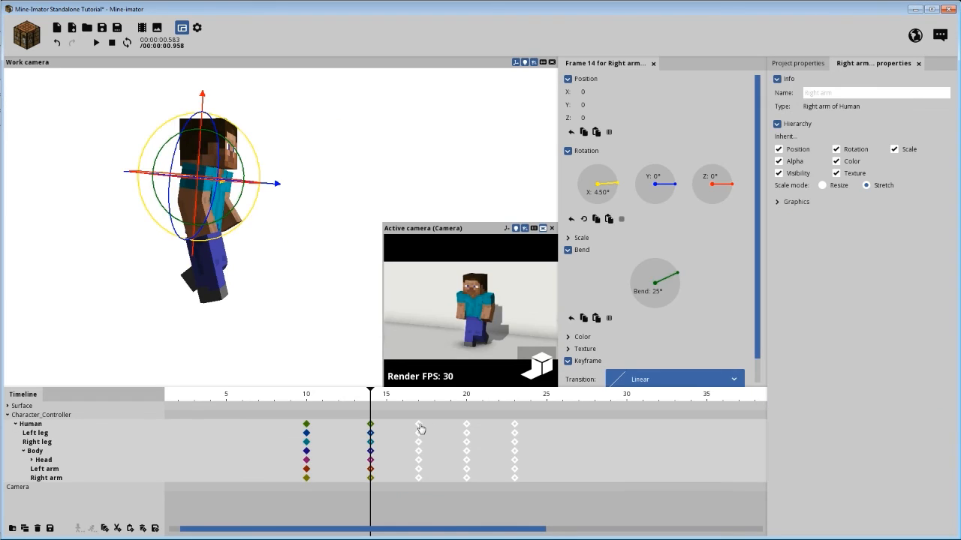
drag(419, 425, 557, 488)
drag(485, 429, 584, 485)
drag(546, 427, 562, 432)
Step: Play the run cycle to check the four-frame spacing and return to frame 10
click(333, 396)
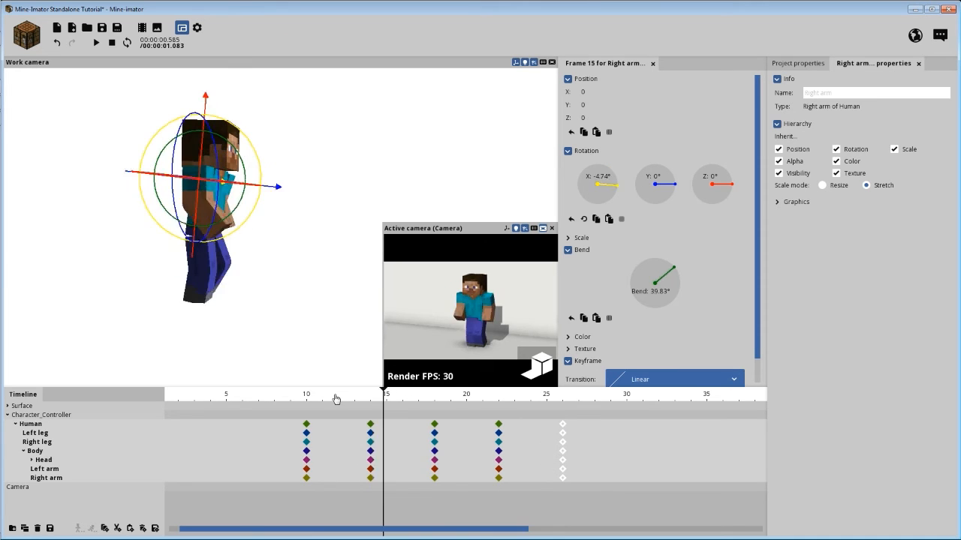
key(space)
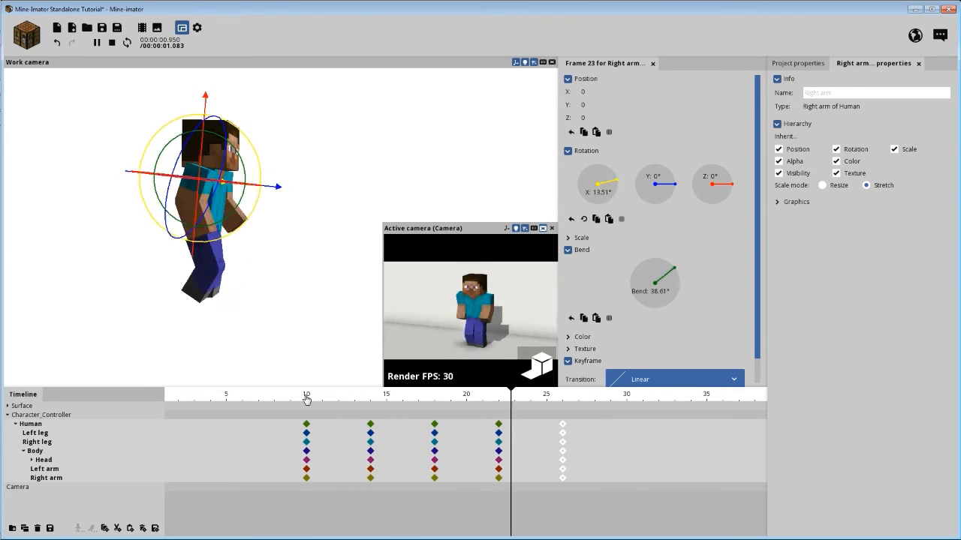
click(306, 397)
Step: Copy the keyframes of the Human and all body parts from frames 14 to 26 and place the copies starting at frame 30
drag(587, 423, 366, 492)
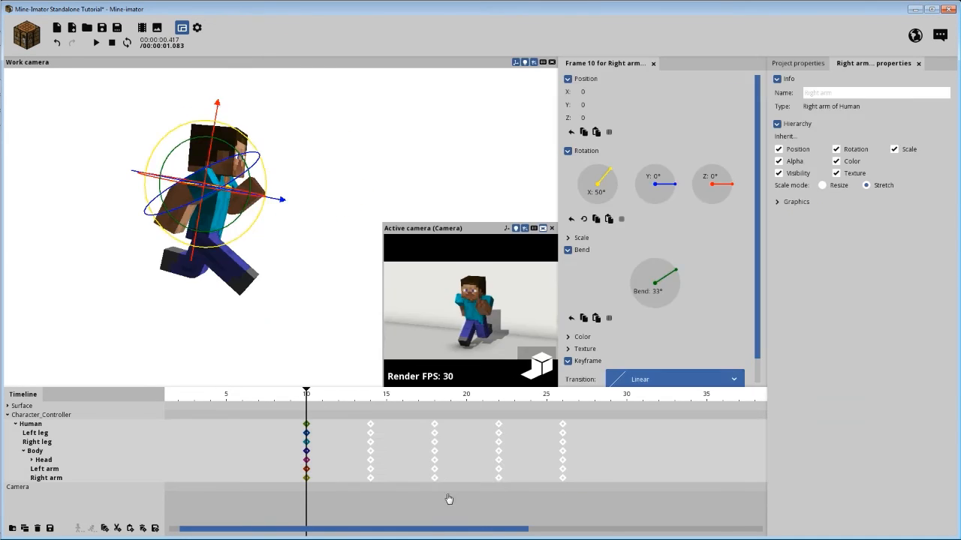
click(624, 398)
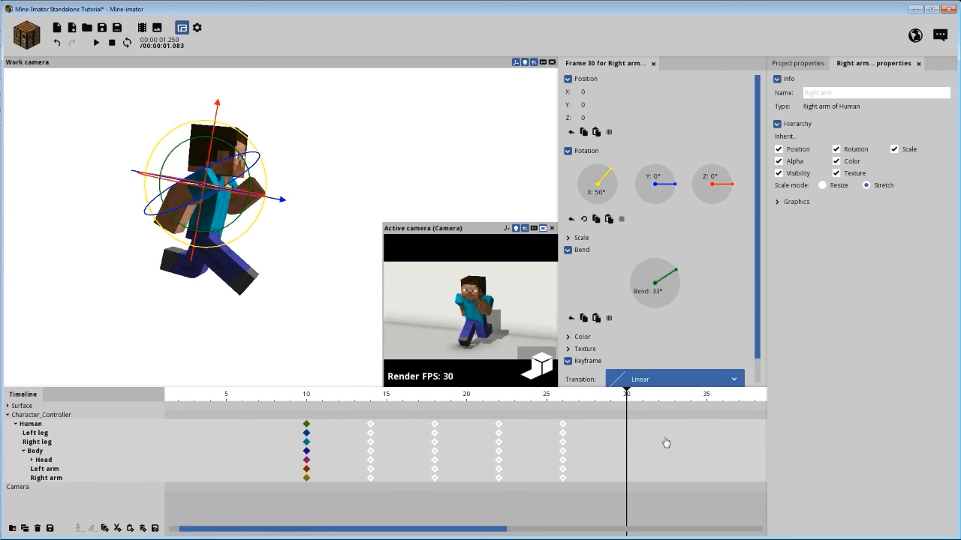
key(ctrl+v)
drag(658, 429, 626, 429)
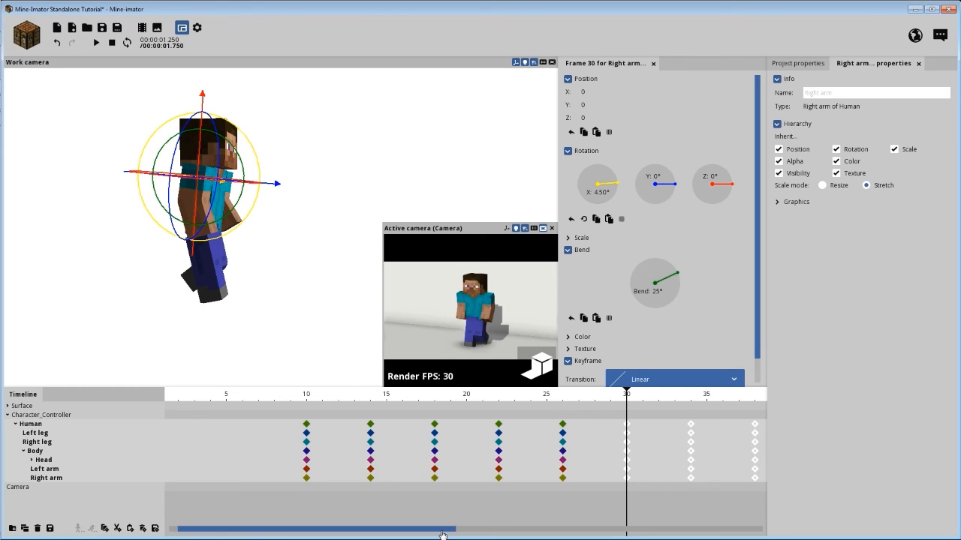
Step: Paste the copied run-cycle keyframes again and place them starting at frame 46
drag(443, 534, 584, 534)
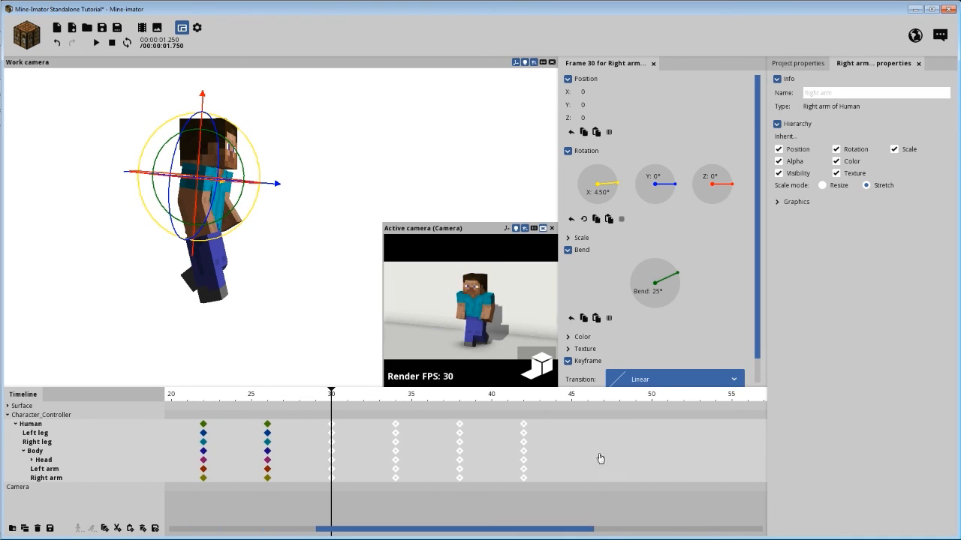
key(ctrl+v)
drag(606, 430, 574, 427)
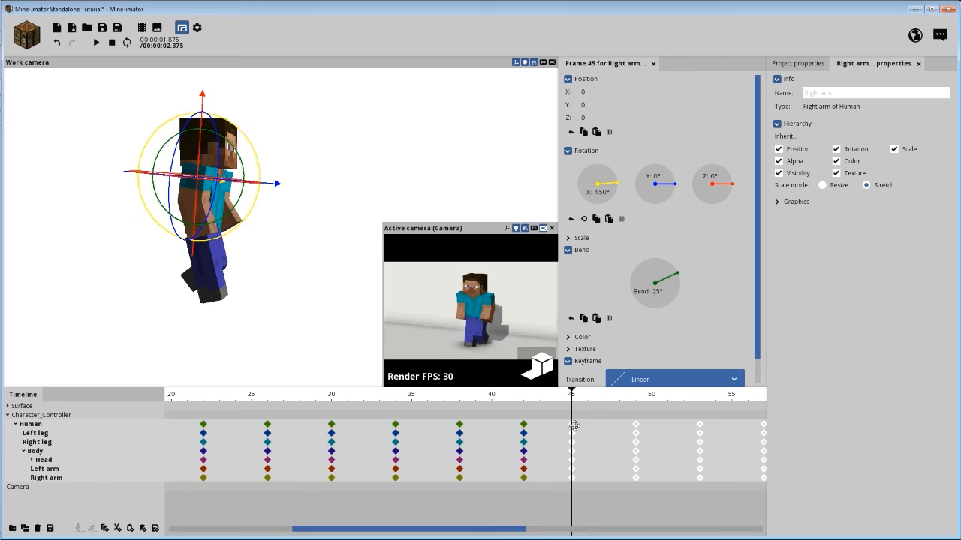
drag(574, 426, 589, 427)
Step: Paste a further copy of the run-cycle keyframes starting at frame 62
drag(485, 527, 585, 507)
drag(516, 406, 519, 403)
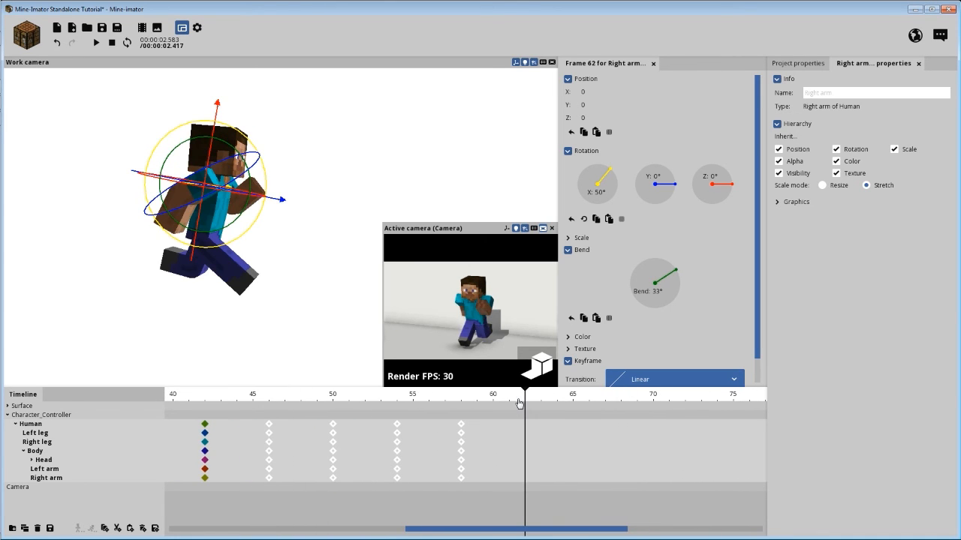
key(ctrl+v)
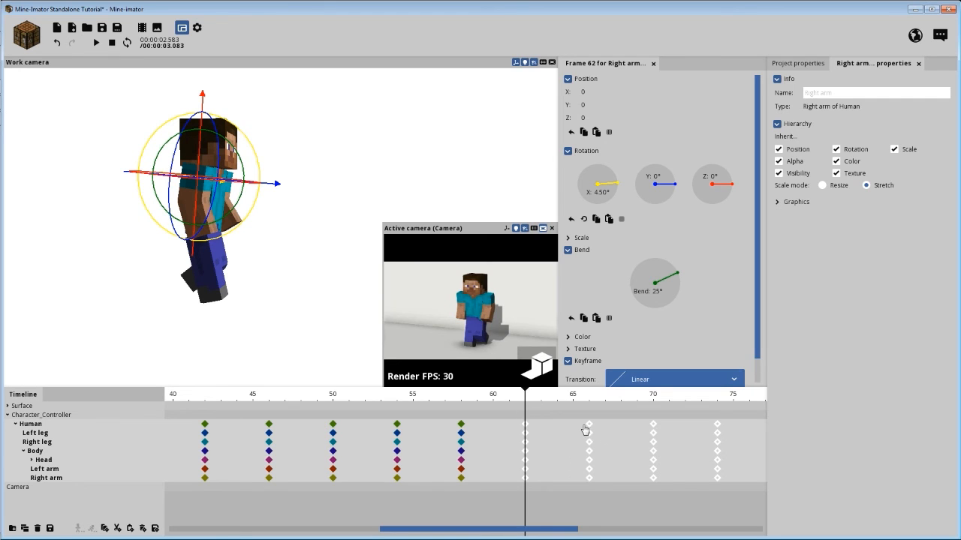
drag(528, 531, 589, 532)
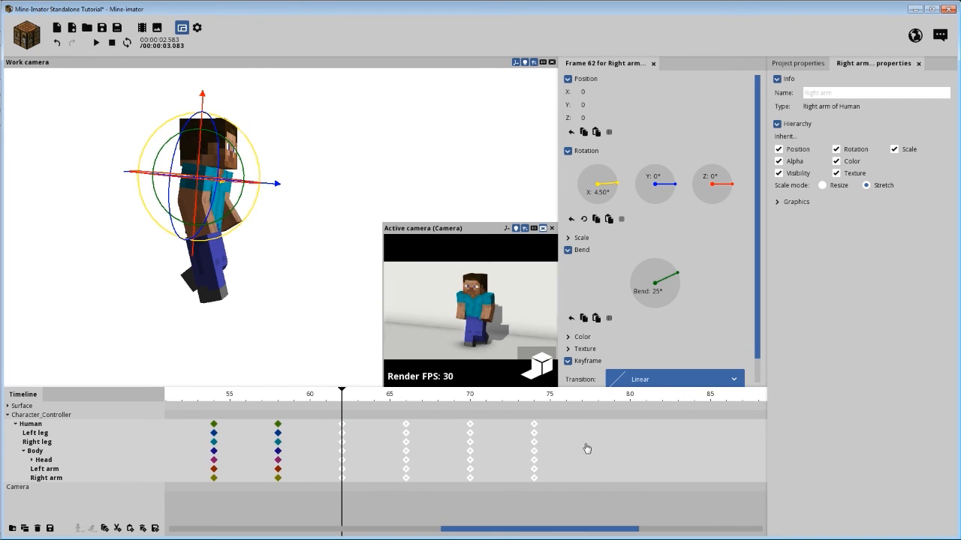
Step: Paste another copy of the run-cycle keyframes for the Human and body parts, starting at frame 78
click(597, 401)
key(ctrl+v)
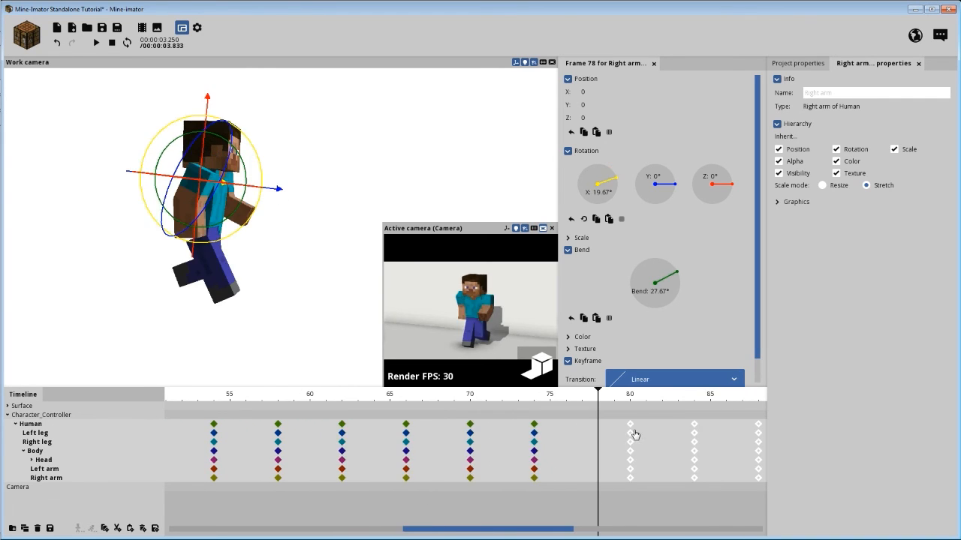
drag(630, 425, 602, 425)
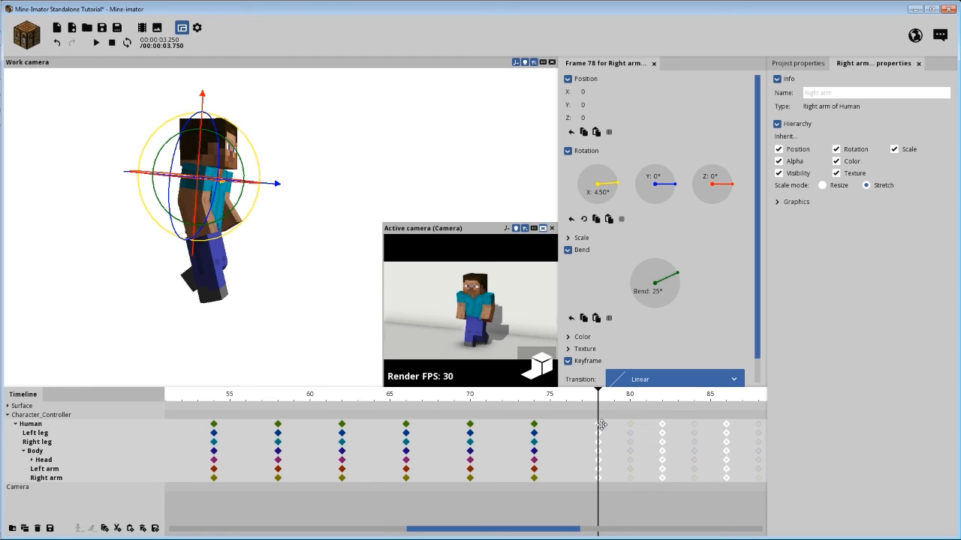
Step: Add one more copy of the run-cycle keyframes, with its first keyframes at frame 94
drag(556, 535, 638, 530)
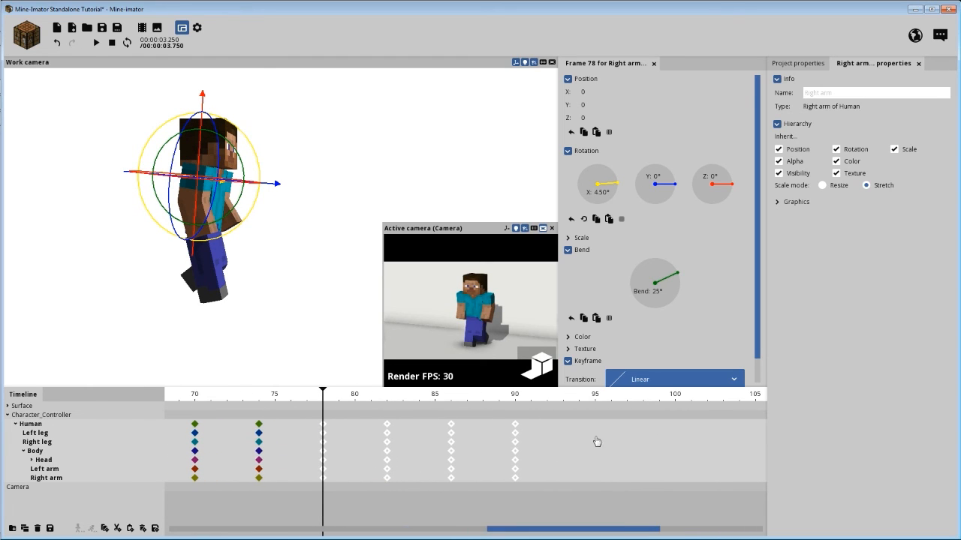
key(ctrl+v)
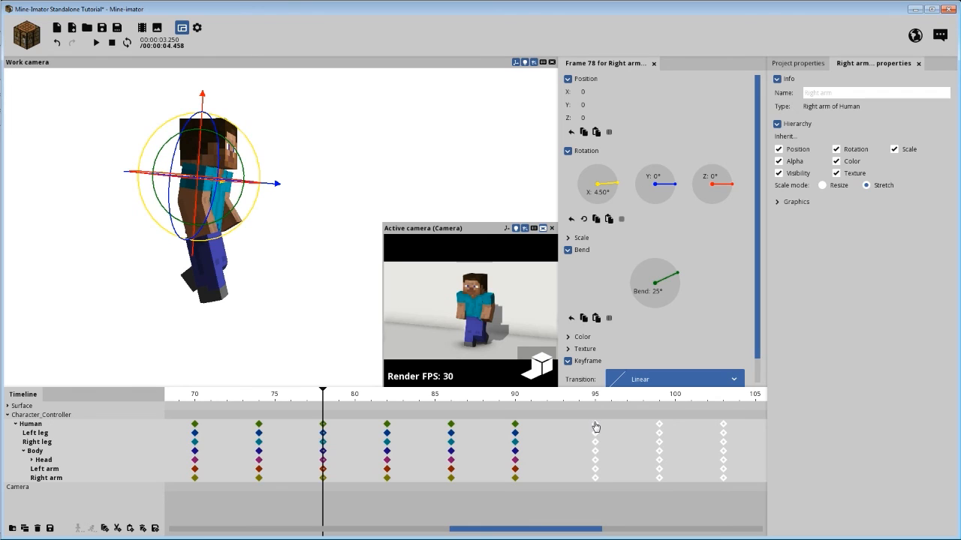
drag(595, 426, 578, 422)
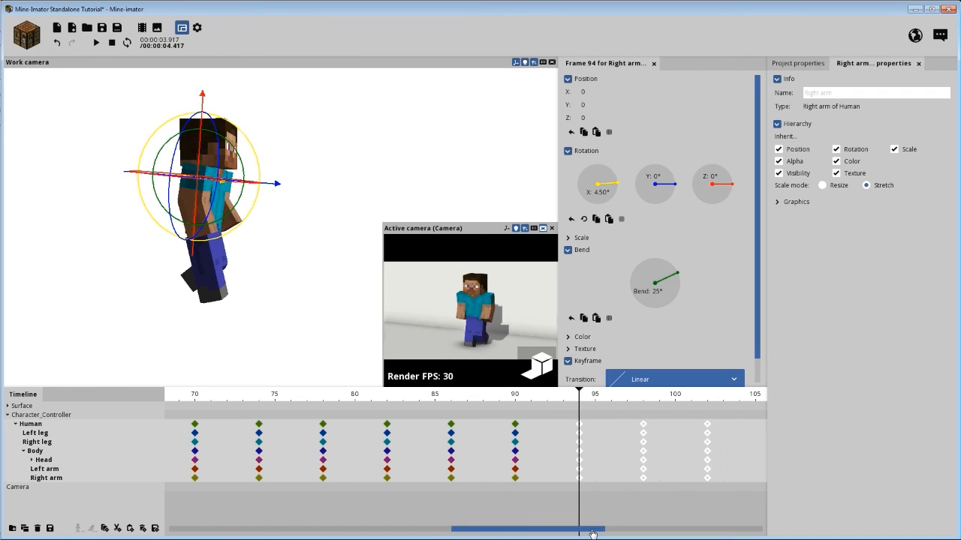
drag(593, 533, 623, 531)
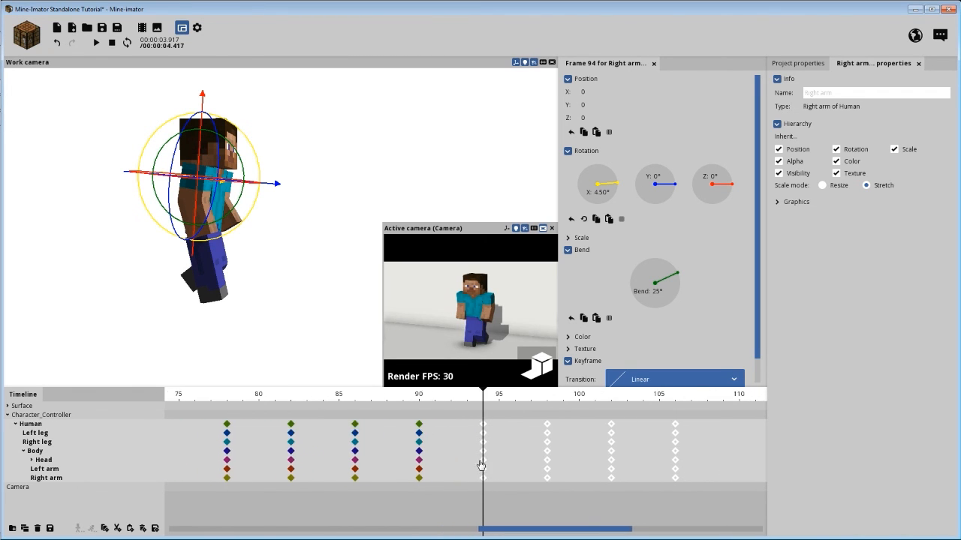
Step: Play the extended run animation from the beginning and return to frame 0
click(427, 410)
ctrl+scroll(427, 410, down, 8)
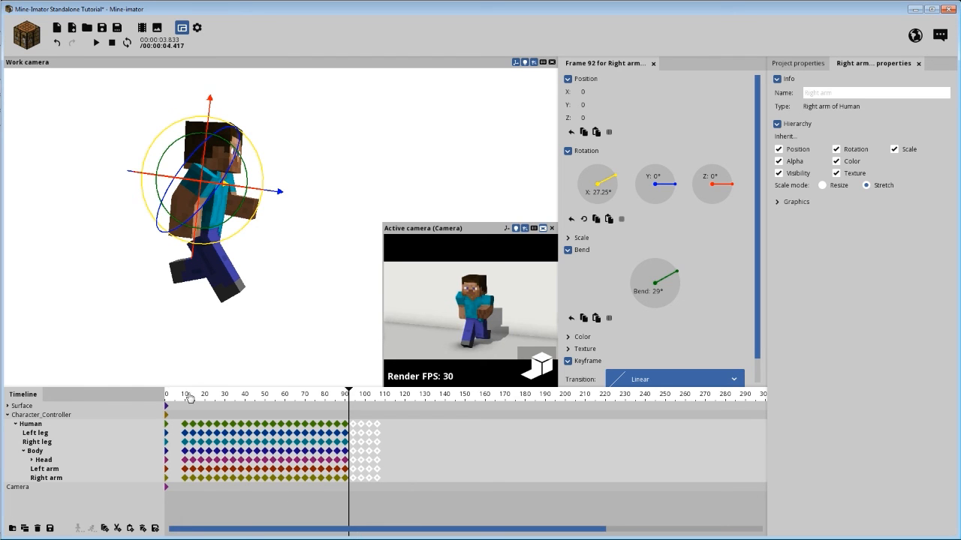
key(space)
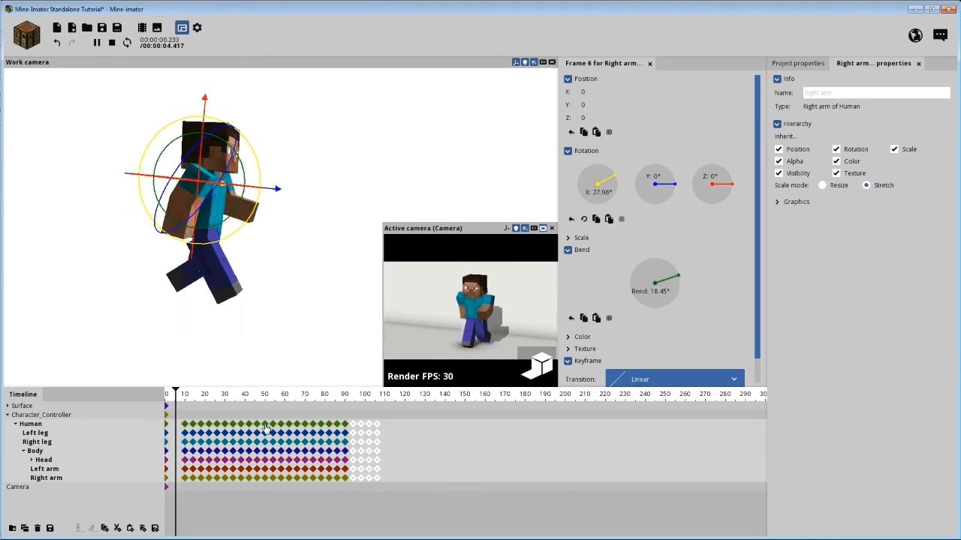
key(space)
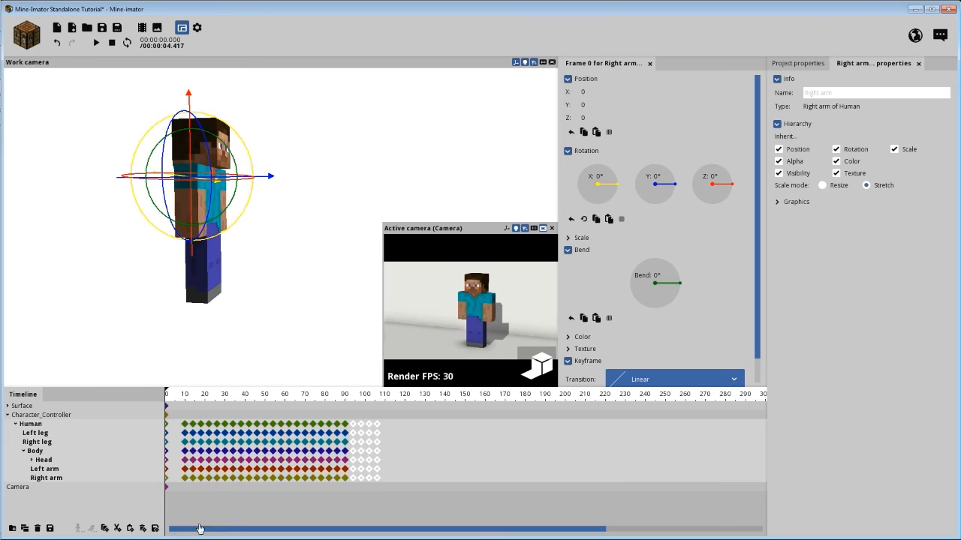
Step: Select all run-cycle keyframes of the Human and body parts from frame 10 onward and shift them to start at frame 5
click(178, 399)
scroll(205, 446, up, 4)
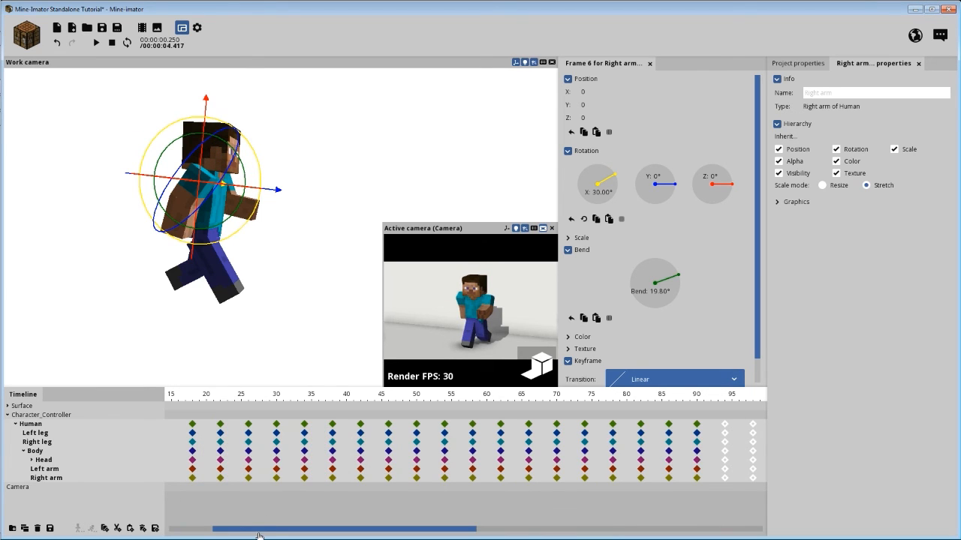
drag(265, 535, 186, 529)
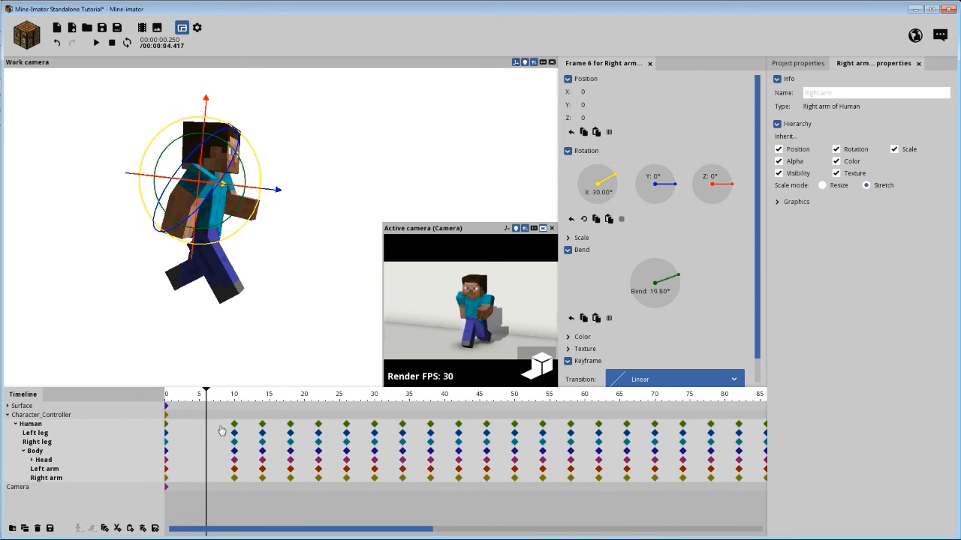
click(241, 398)
scroll(241, 402, down, 4)
drag(419, 425, 184, 501)
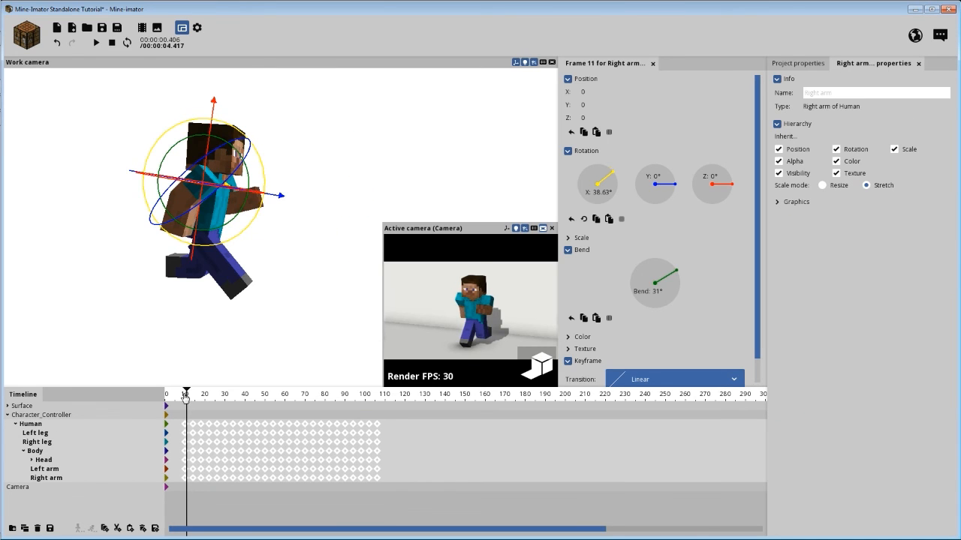
click(186, 398)
scroll(195, 438, up, 5)
drag(236, 534, 162, 530)
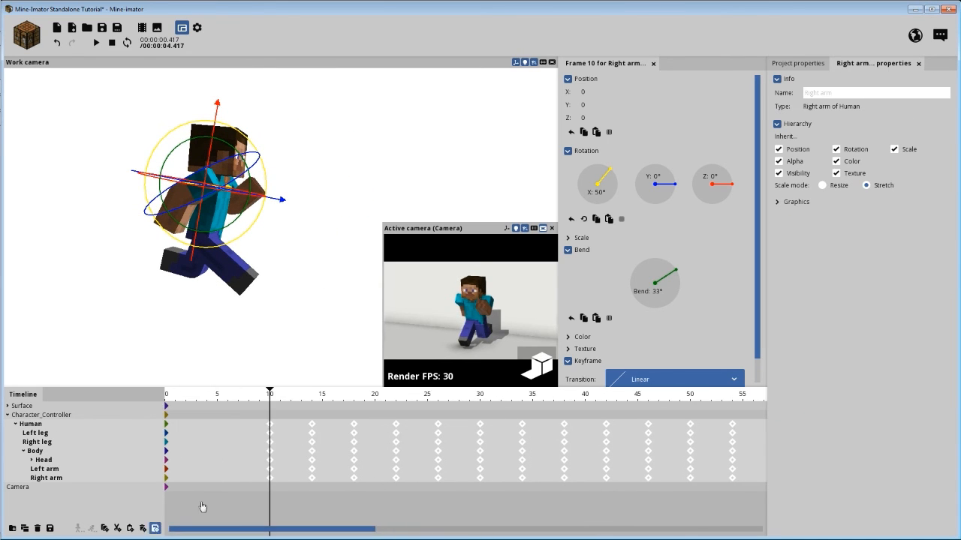
drag(270, 429, 138, 398)
Step: Play the shifted run animation several times to check the start and the repeated cycles
key(space)
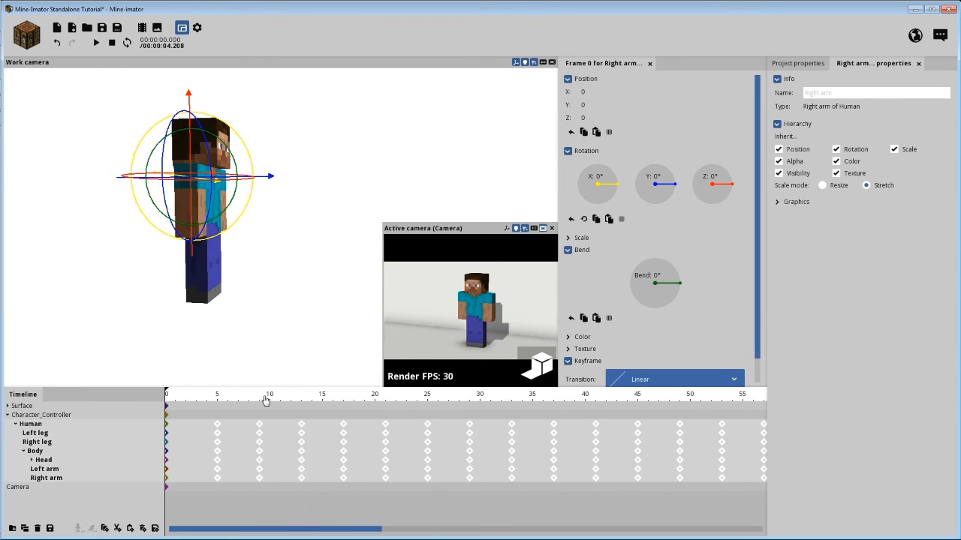
key(space)
drag(249, 399, 209, 401)
key(space)
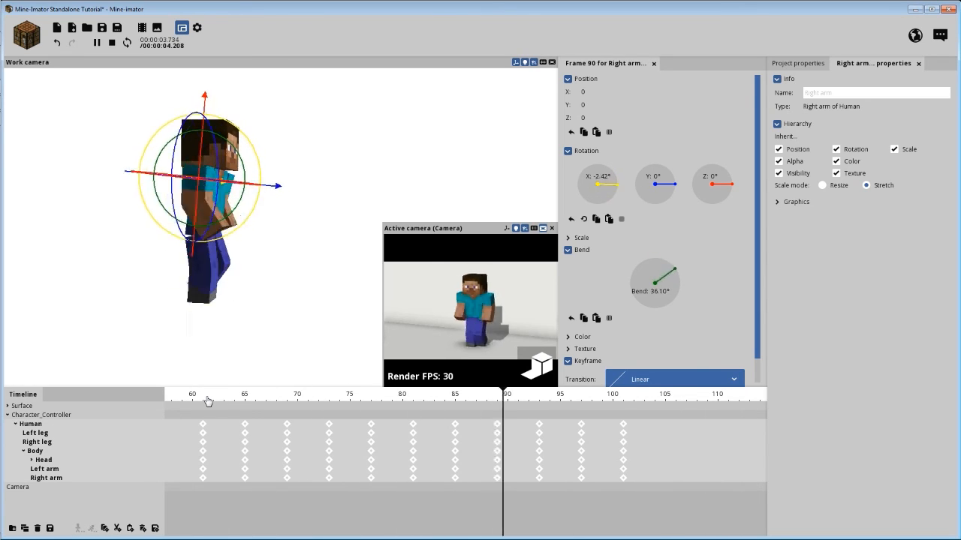
drag(228, 405, 432, 425)
key(space)
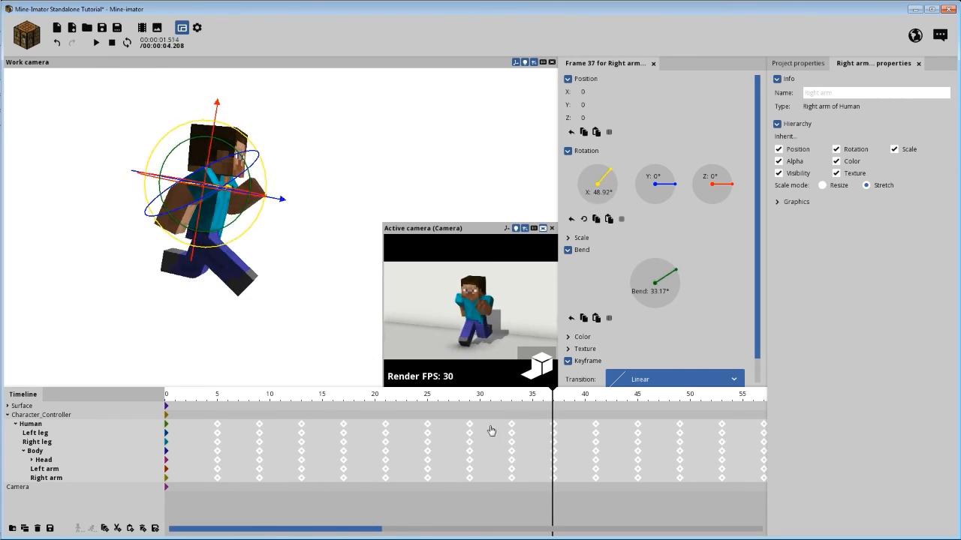
drag(491, 431, 166, 441)
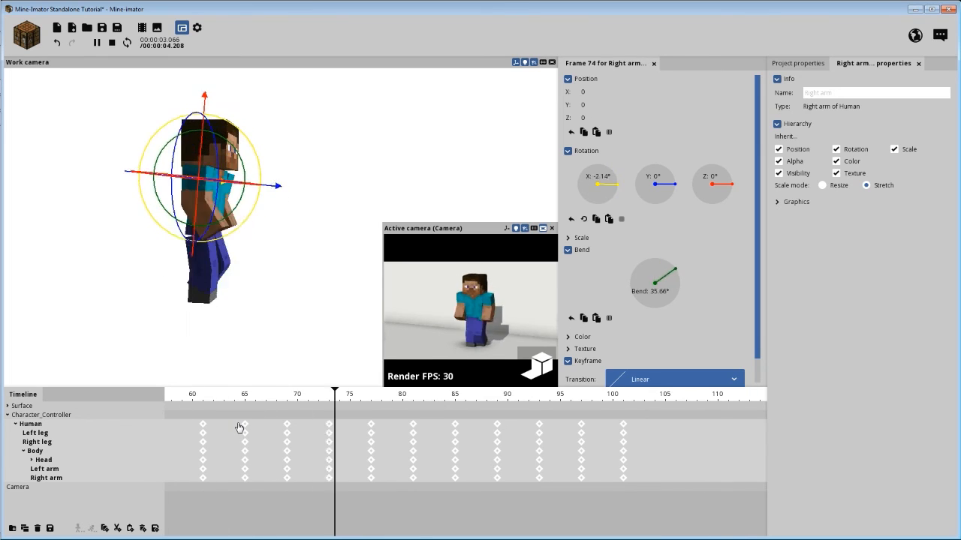
key(space)
Step: Deselect the run-cycle keyframes, leaving only the right arm selected, and save the project
drag(235, 405, 238, 406)
click(233, 484)
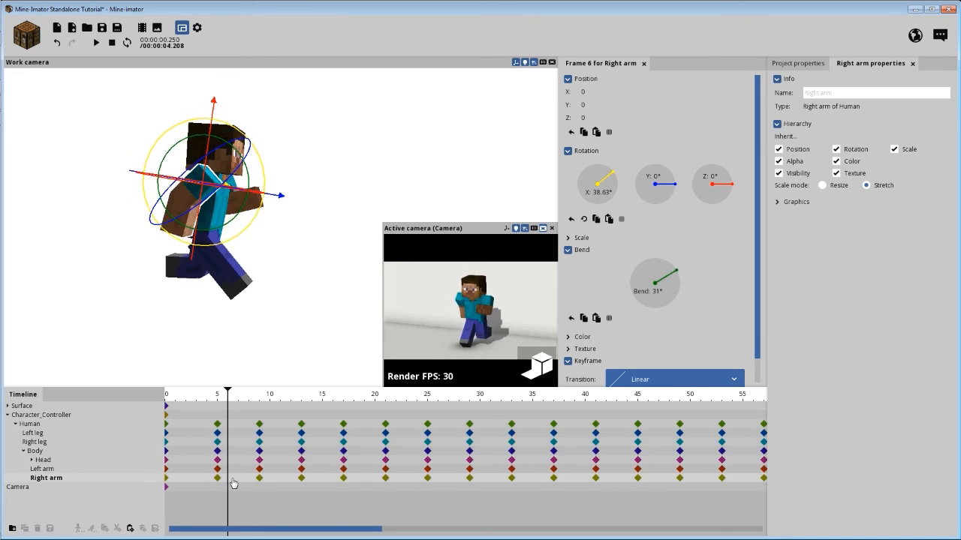
click(103, 30)
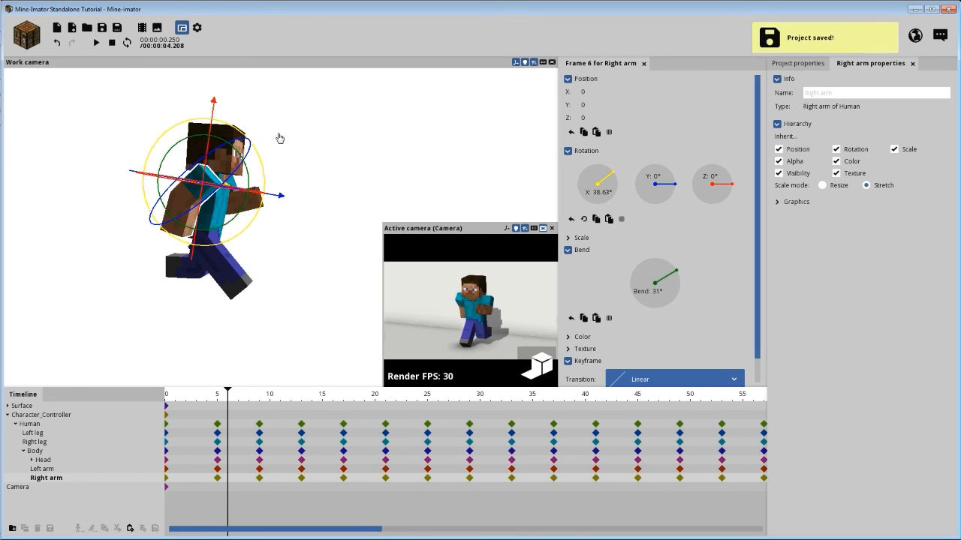
Step: Go to frame 5 and inspect the running pose from a more frontal angle in the work camera
drag(292, 395, 218, 400)
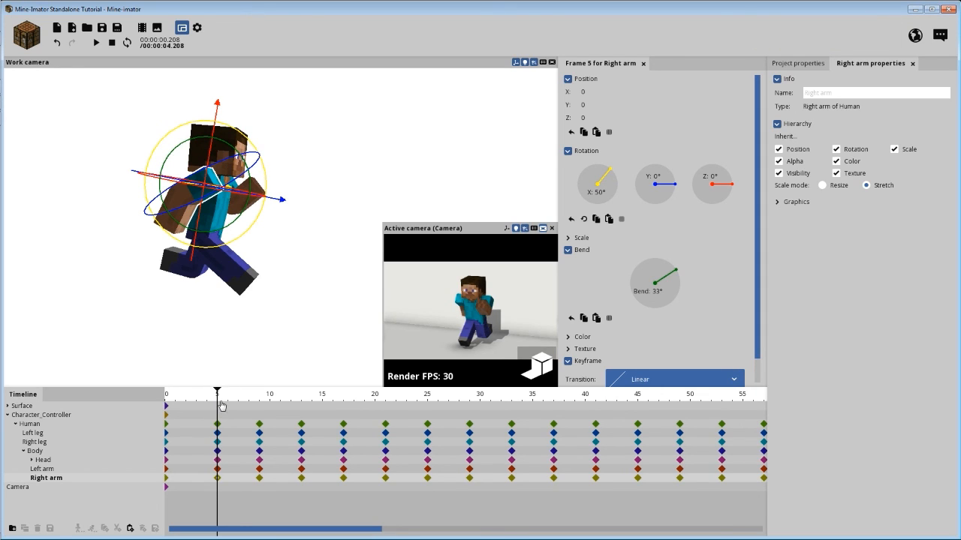
drag(300, 225, 315, 272)
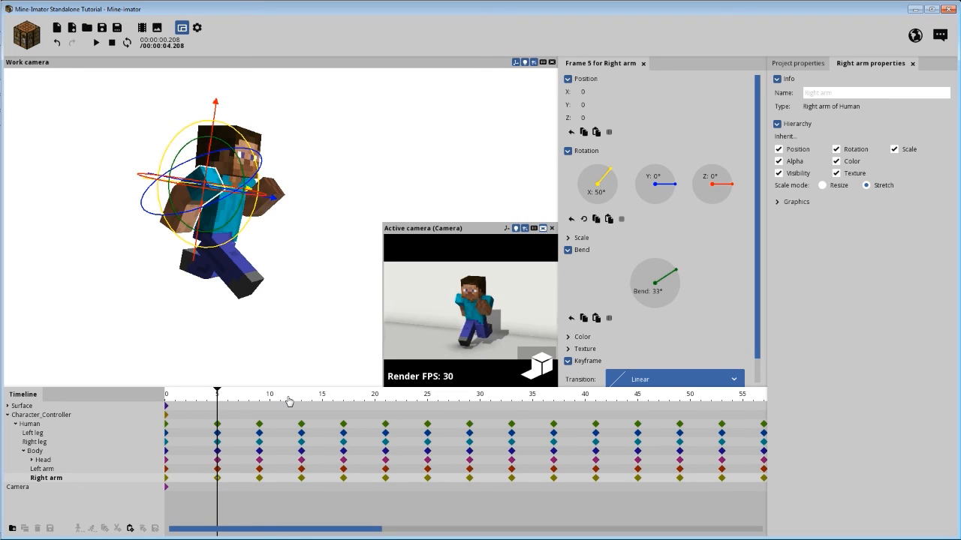